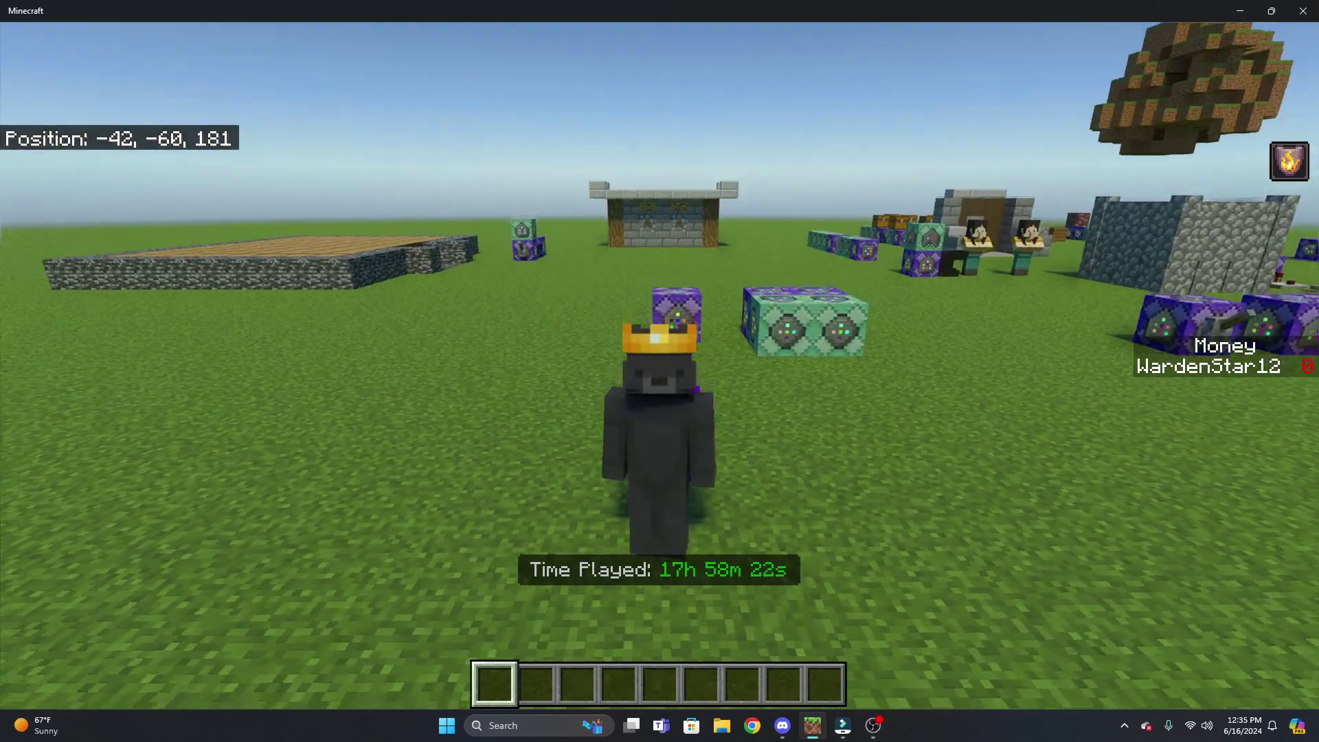
key(F5)
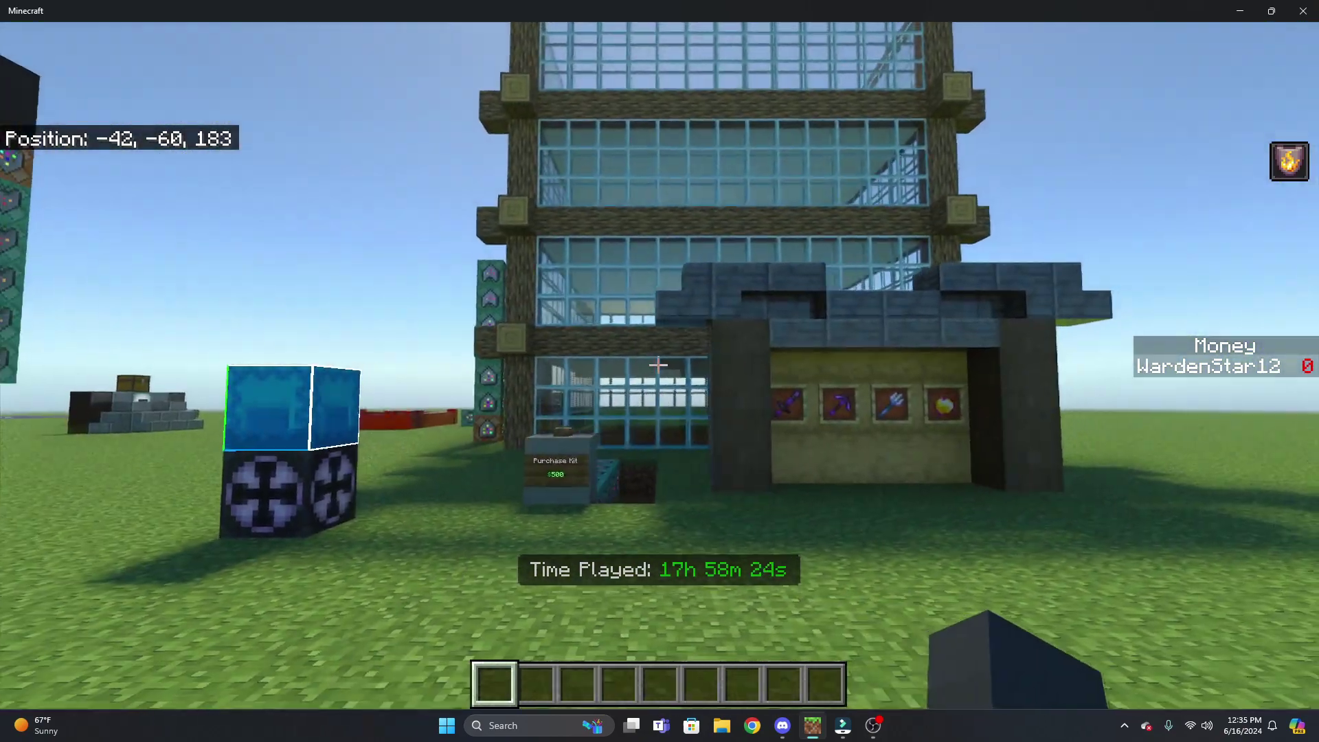
key(w)
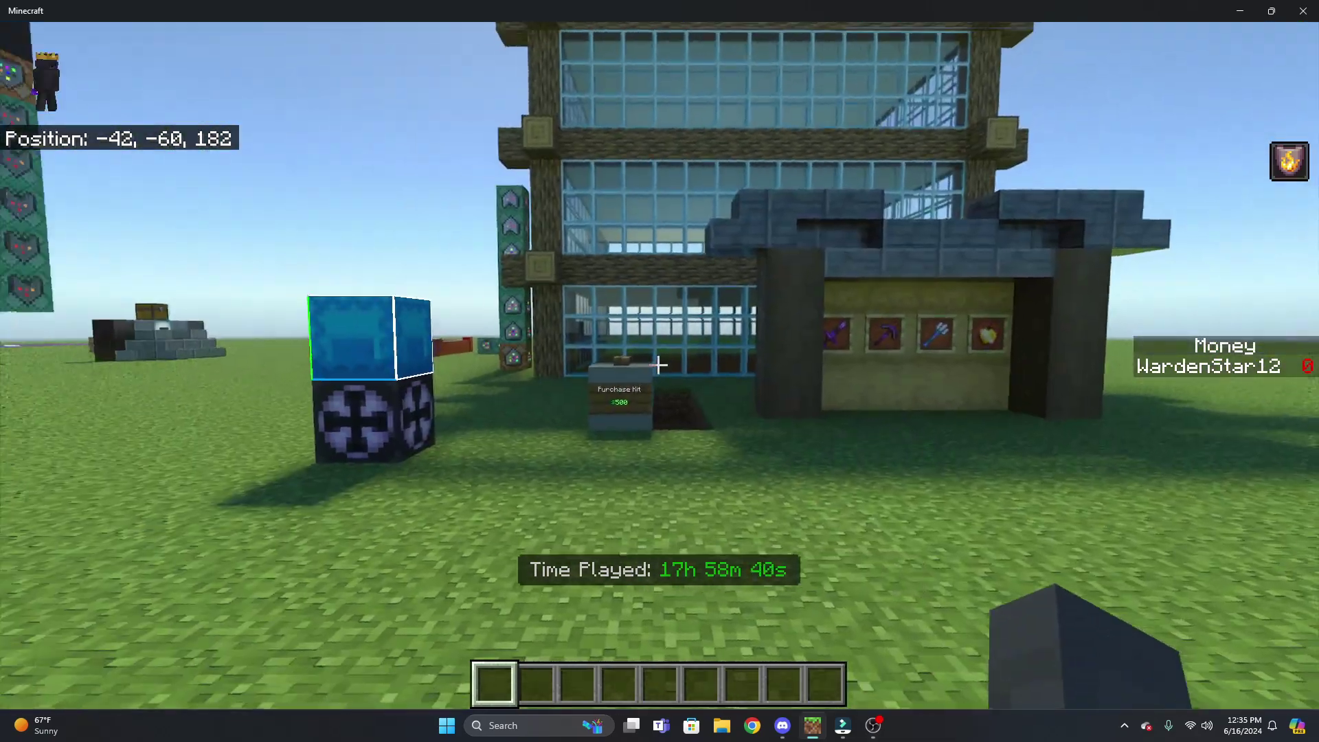
key(F5)
key(F5)
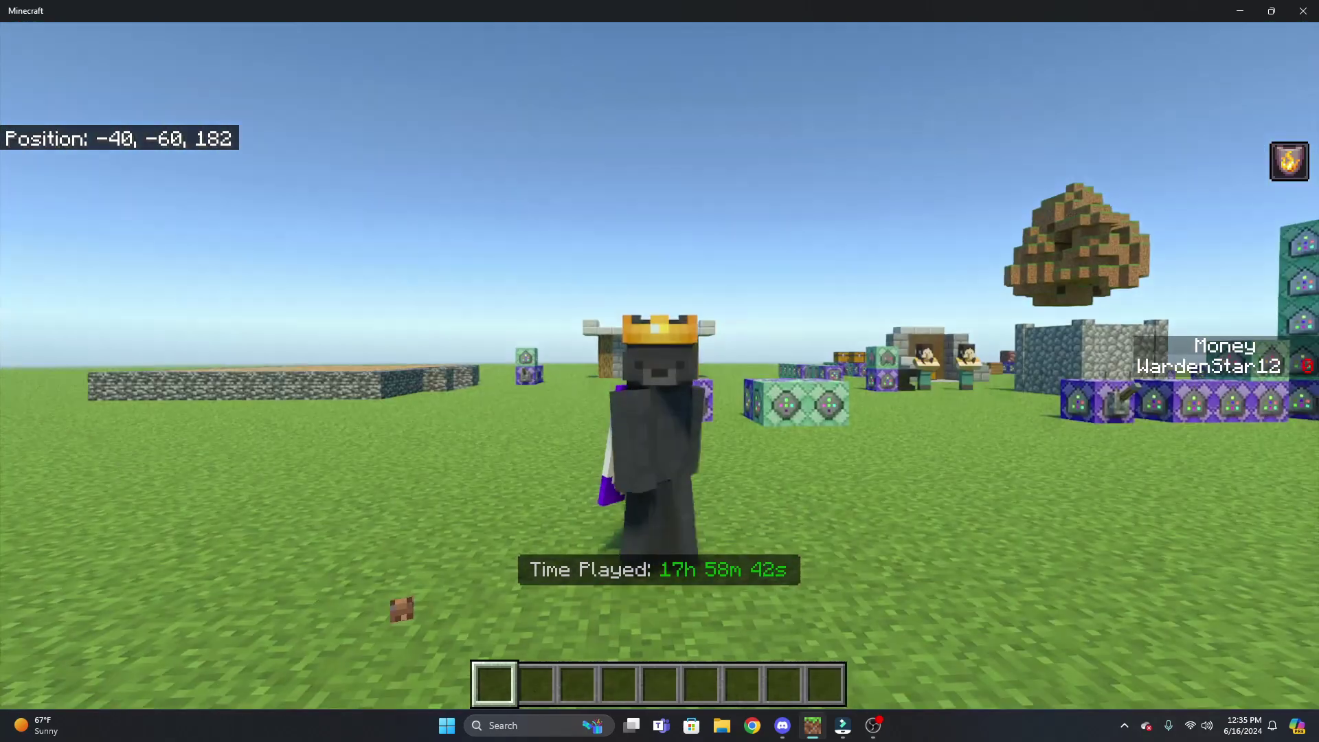
- Walk up to the kit shop and examine the framed kit items on its back wall
key(s)
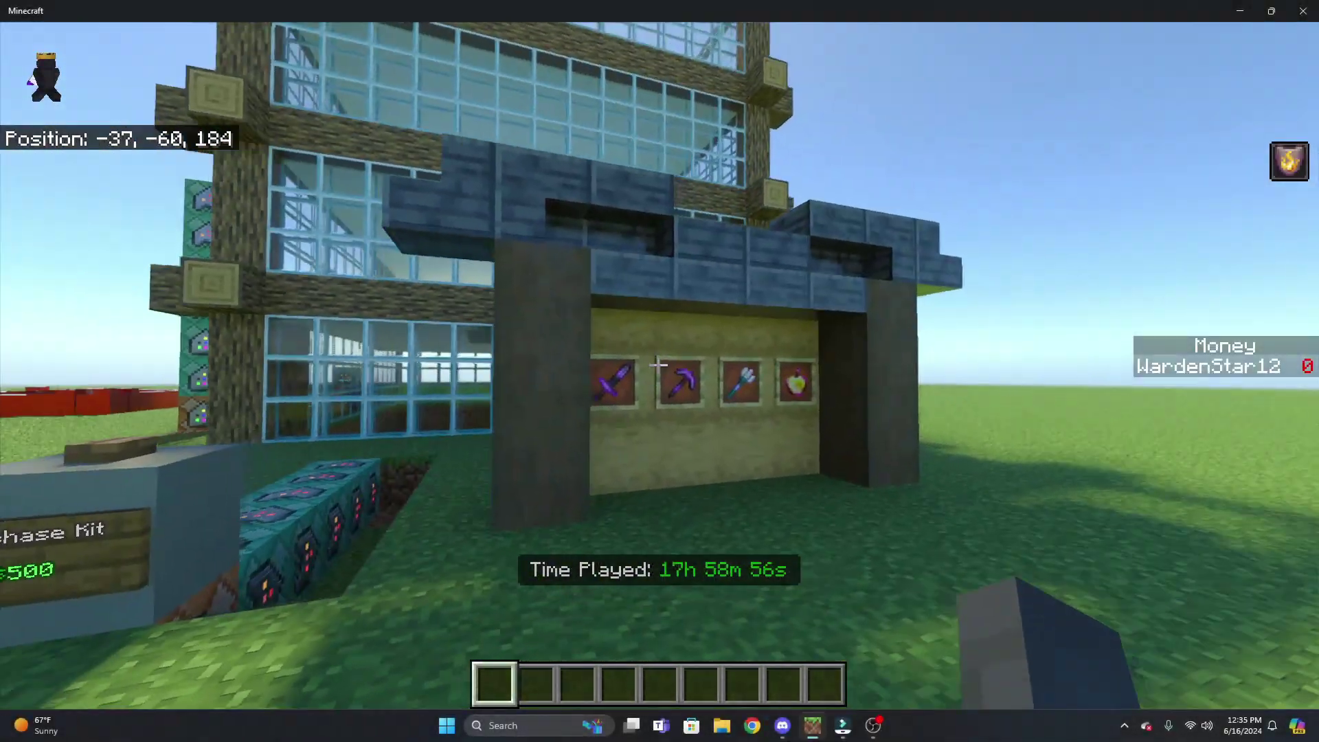
key(w)
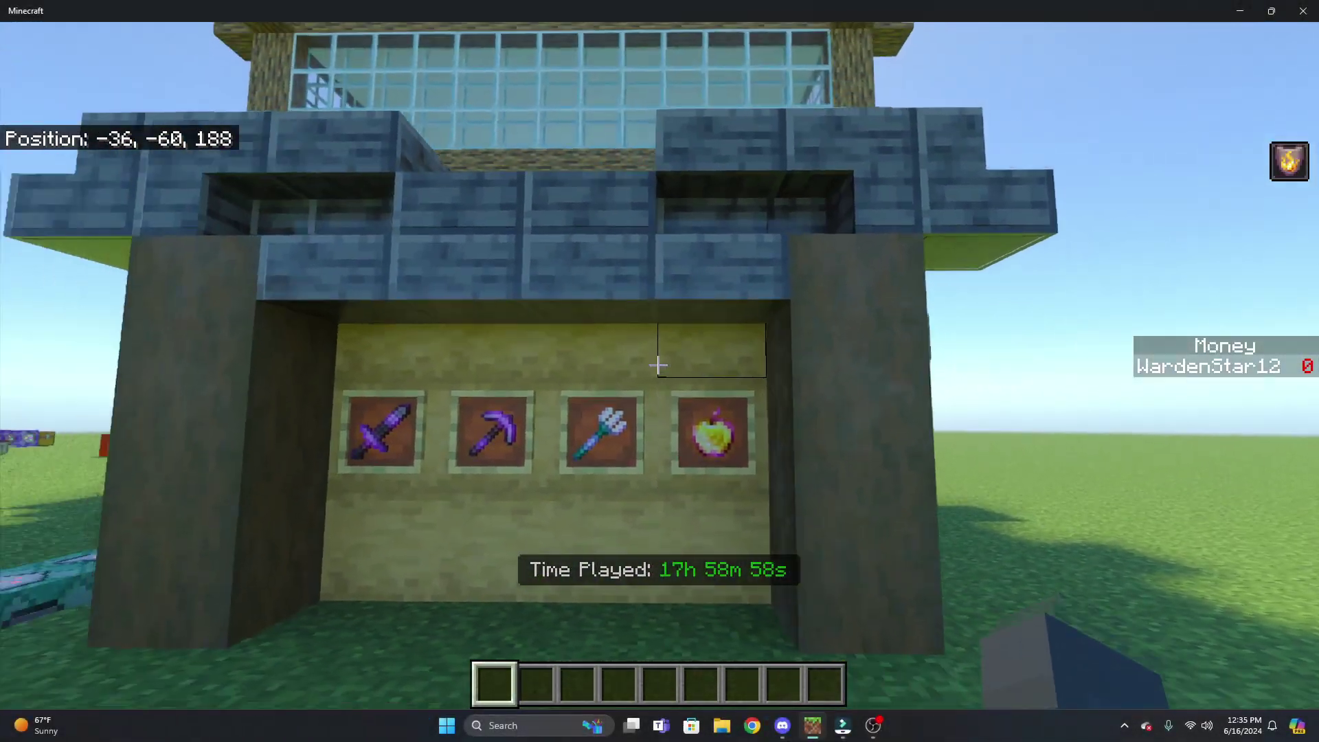
key(w)
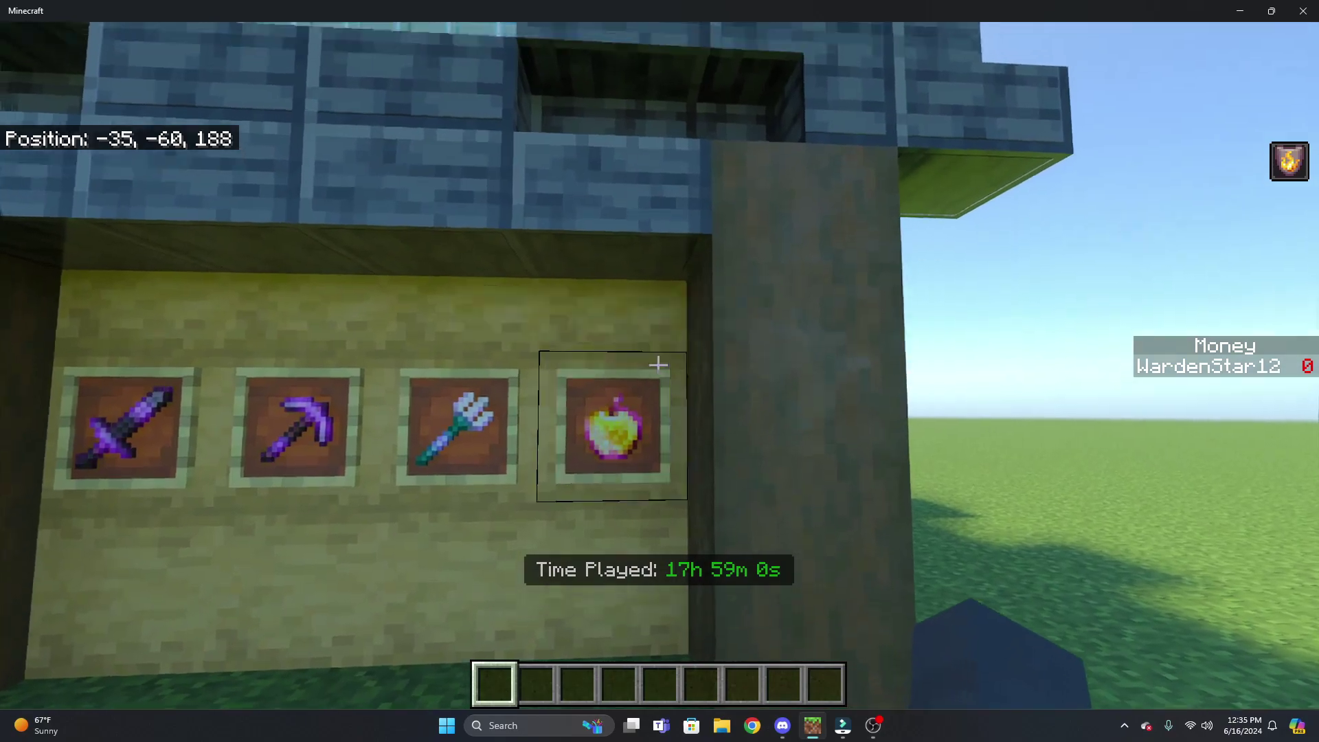
key(a)
key(d)
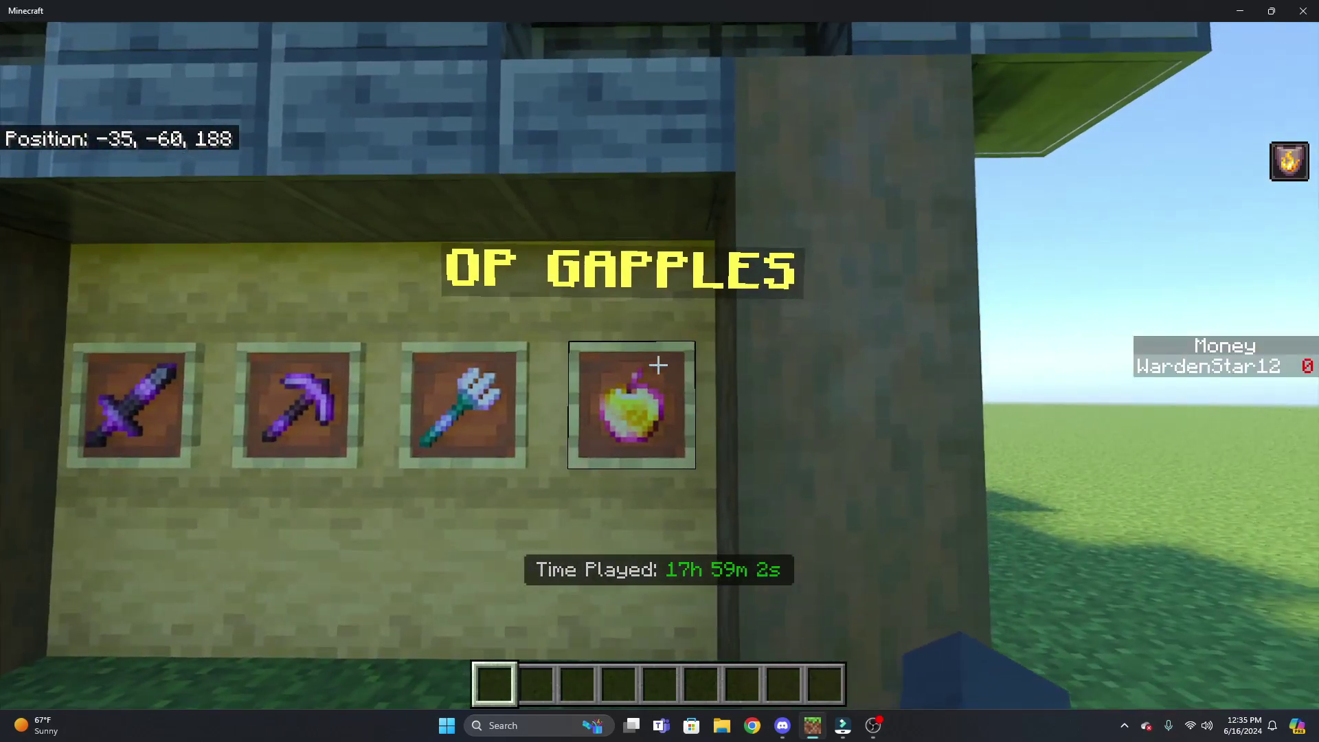
key(w)
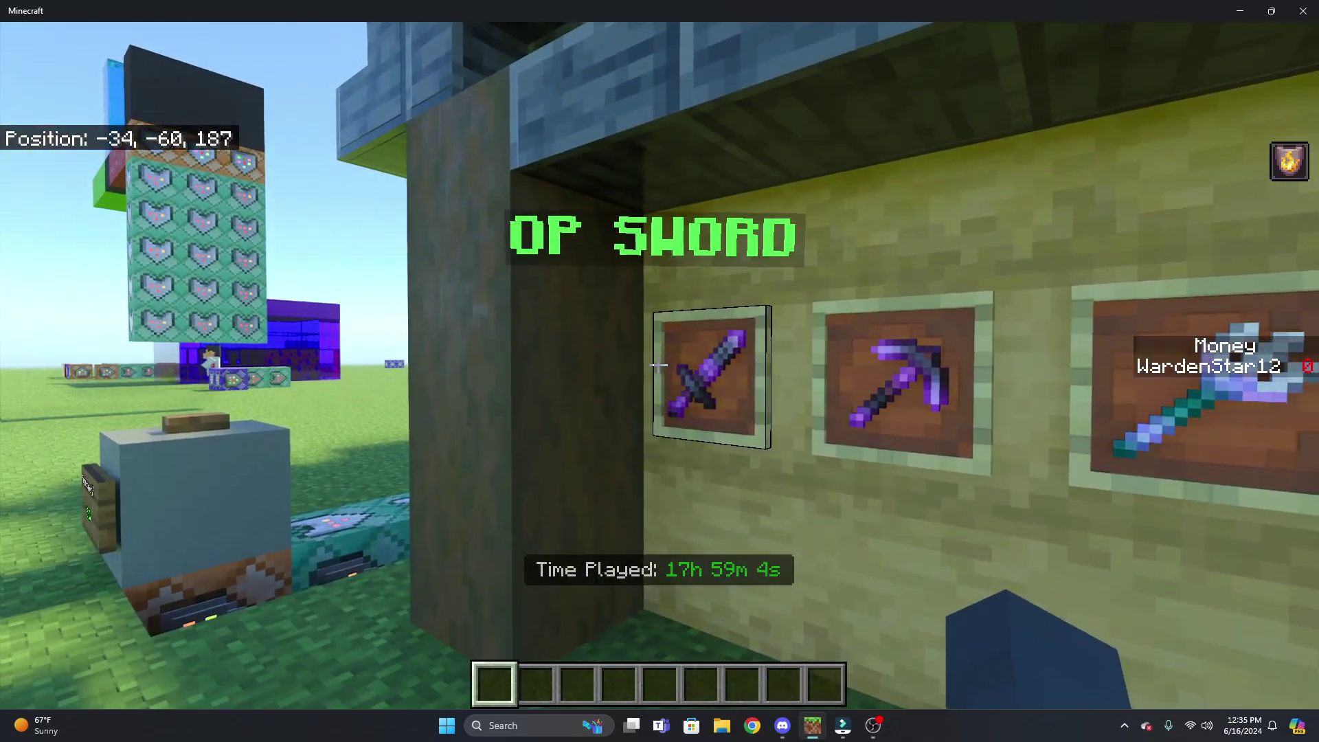
- Copy the framed OP SWORD into the hotbar and clear it out again
middle_click(658, 365)
scroll(658, 365, down, 1)
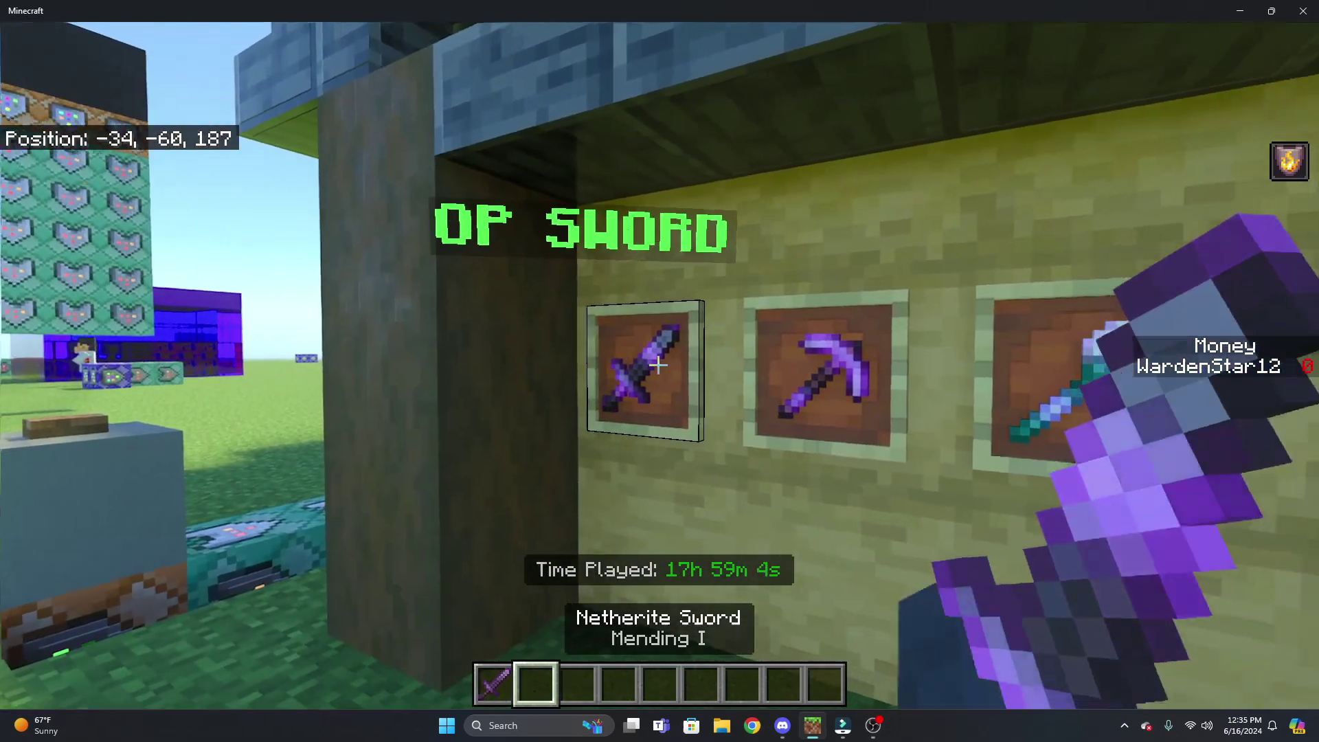
key(e)
key(e)
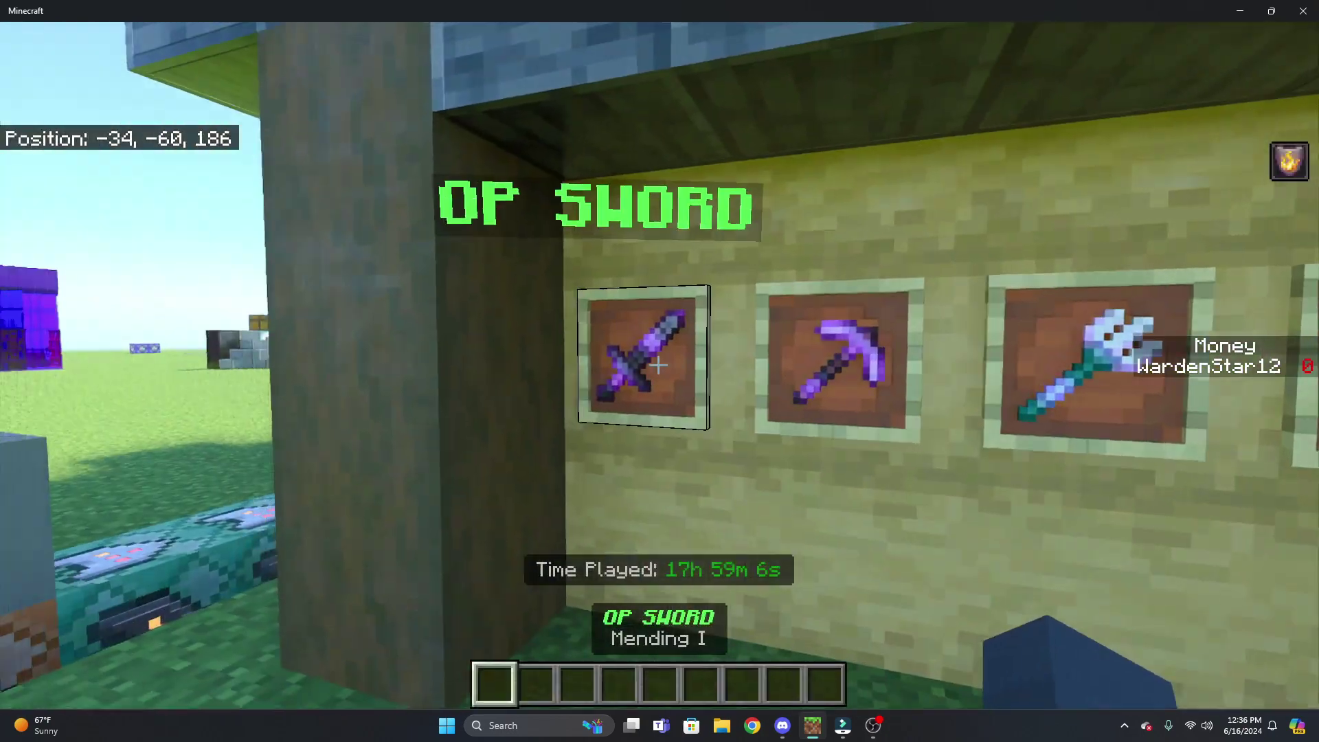
- Examine the other framed kit items, including the OP TRIDENT and OP GAPPLES, from several distances
key(d)
key(a)
key(s)
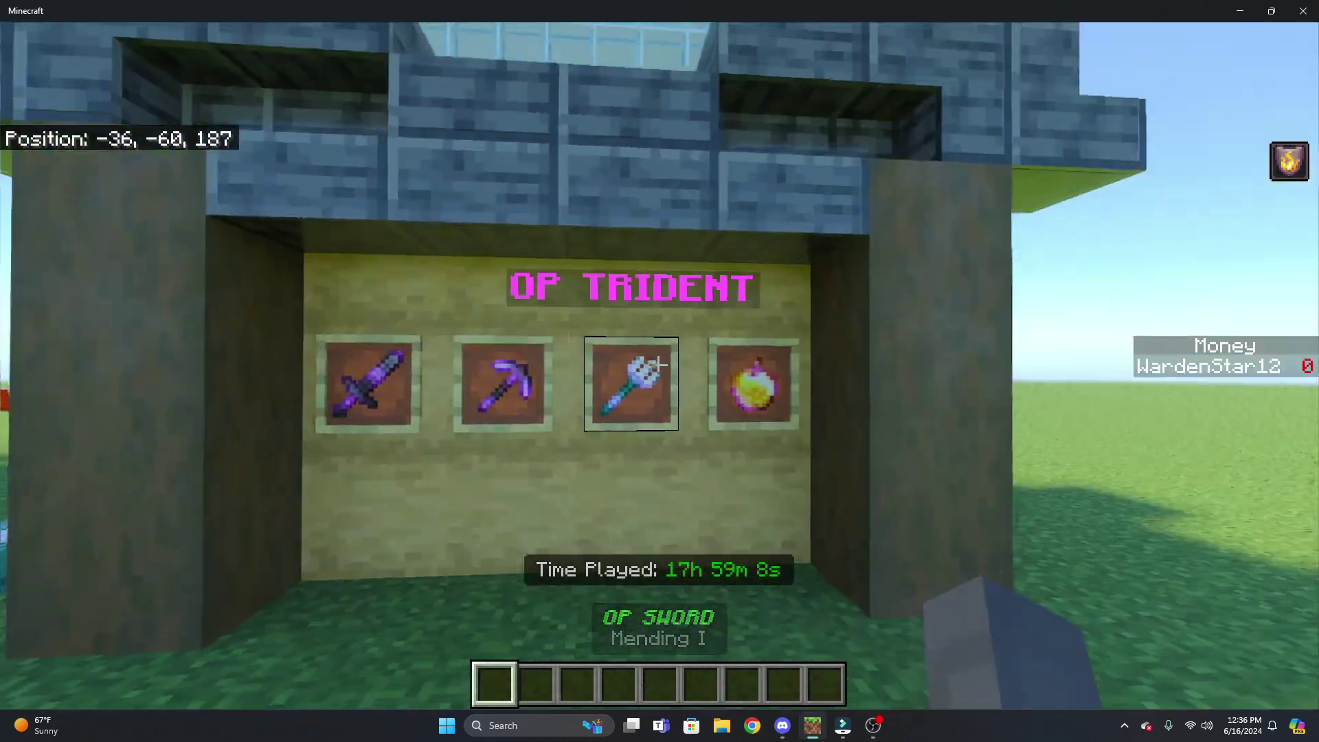
key(d)
key(space)
key(space)
key(a)
key(shift)
key(w)
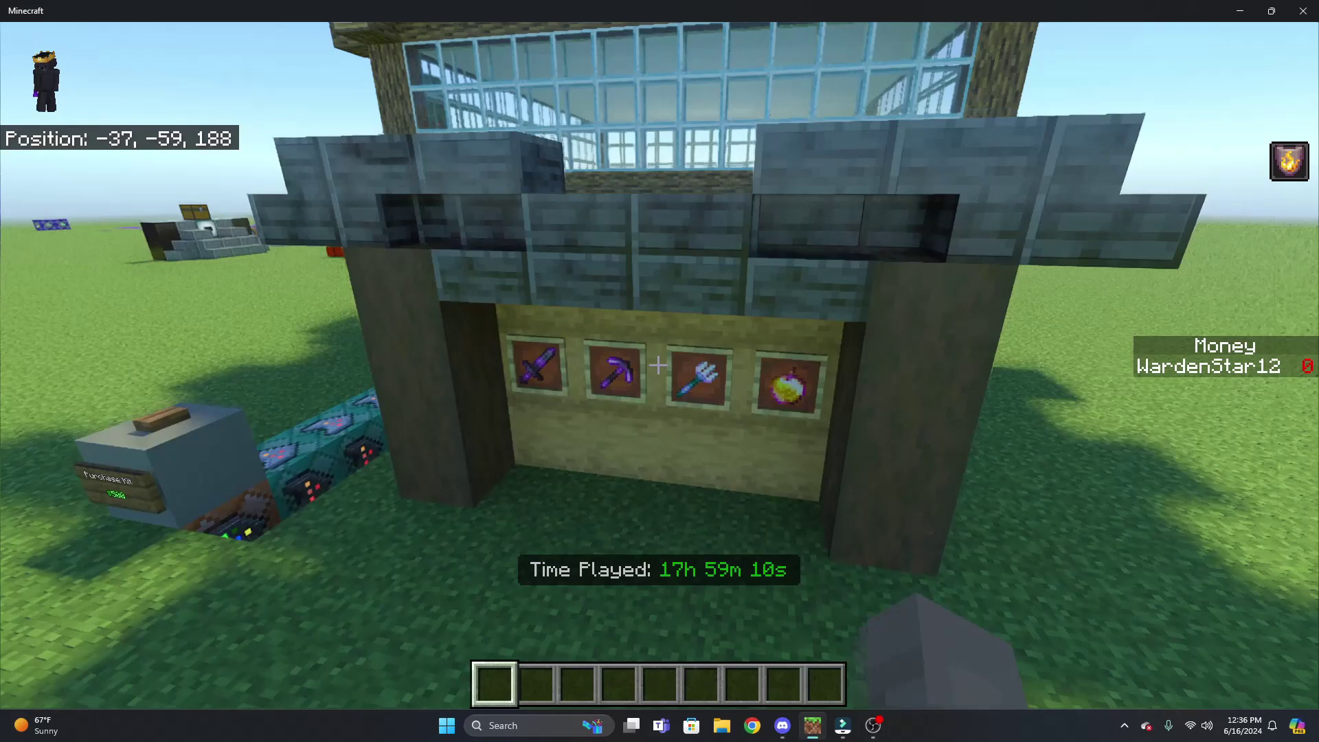
key(d)
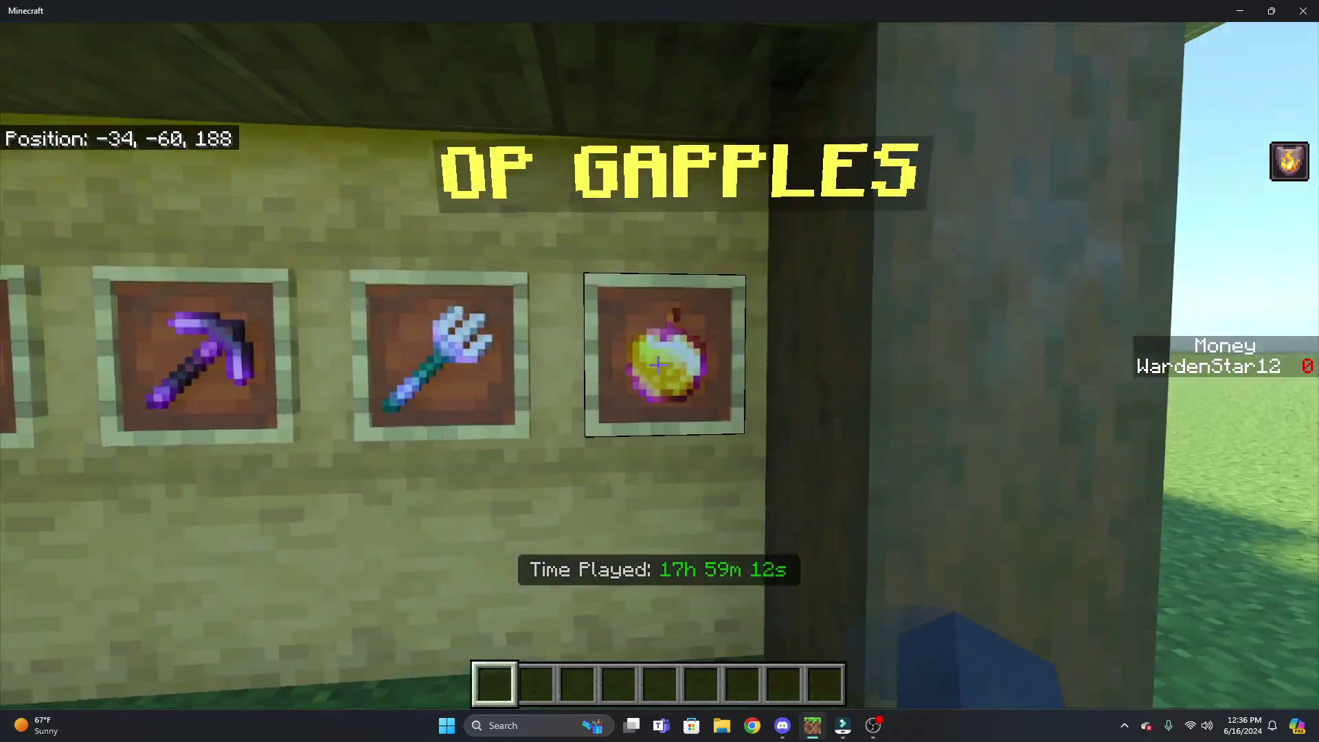
key(s)
key(a)
key(s)
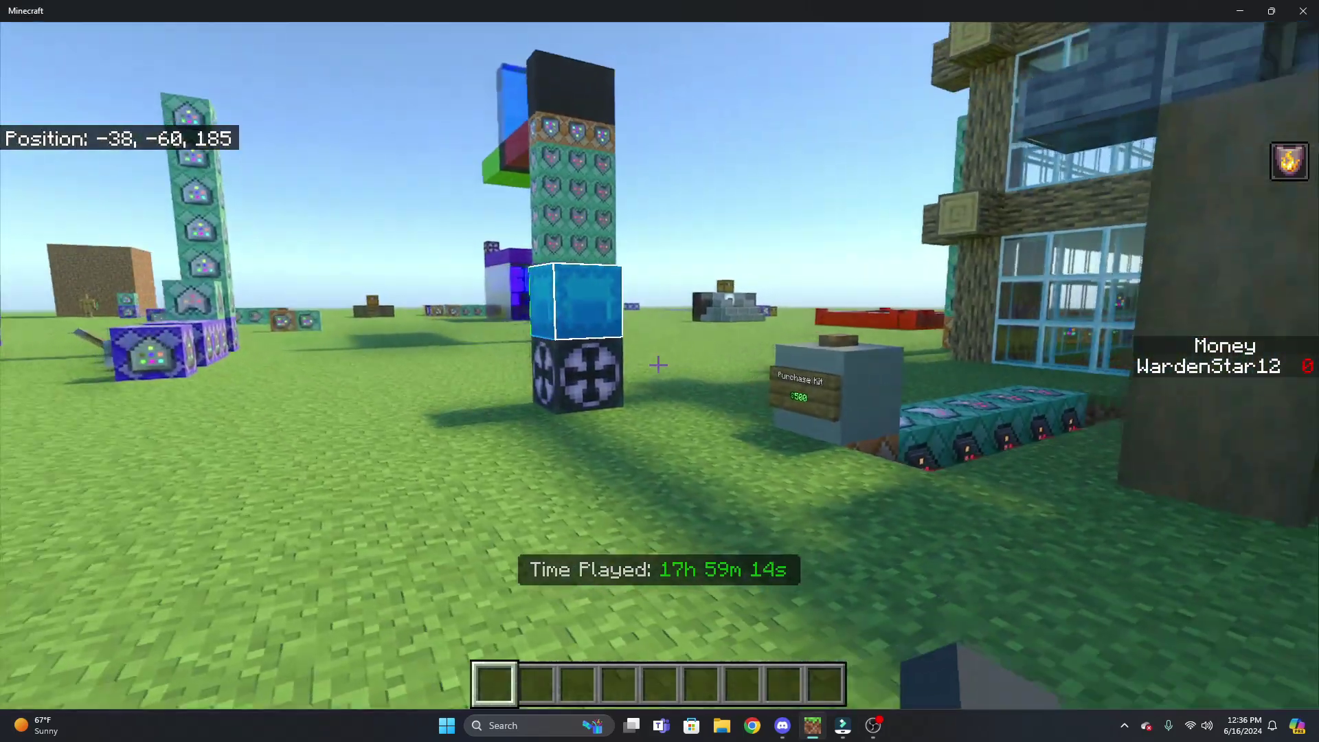
- Inspect the Purchase Kit button stand and the structure block with the blue shulker box above it
key(w)
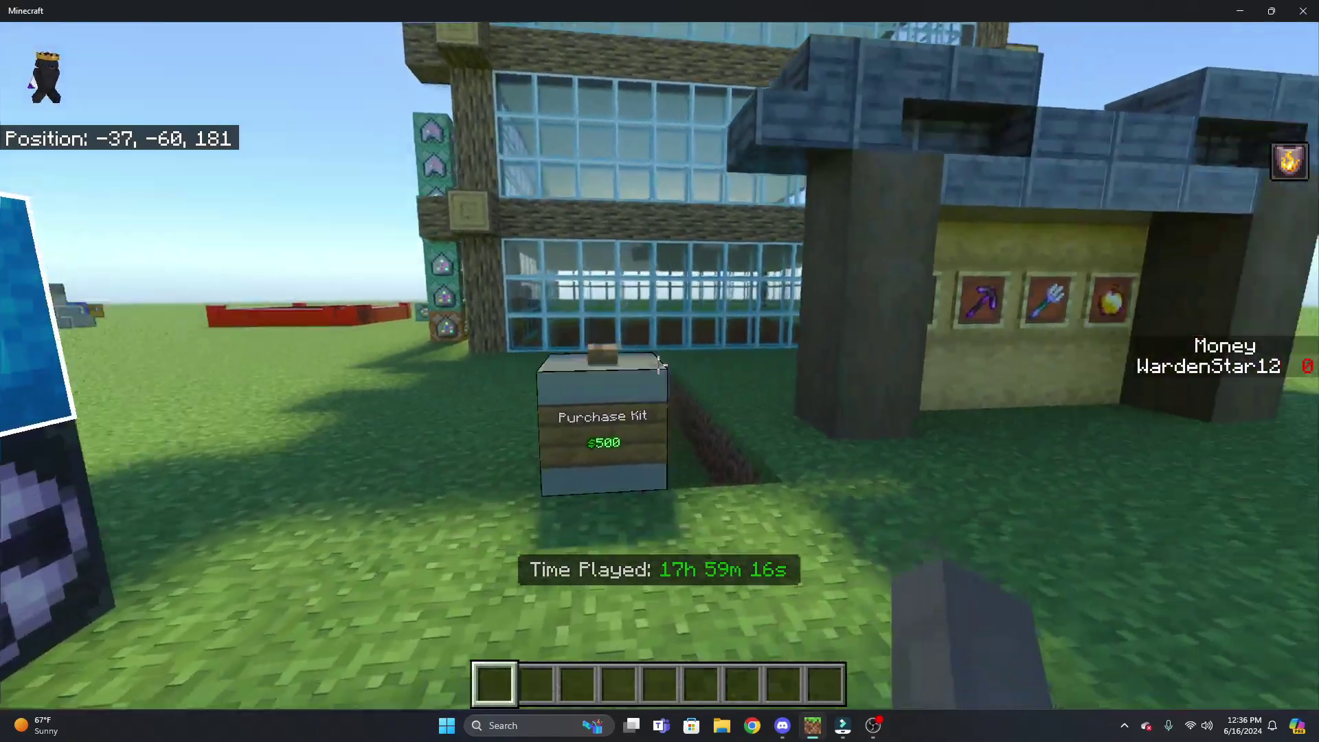
key(space)
key(w)
key(space)
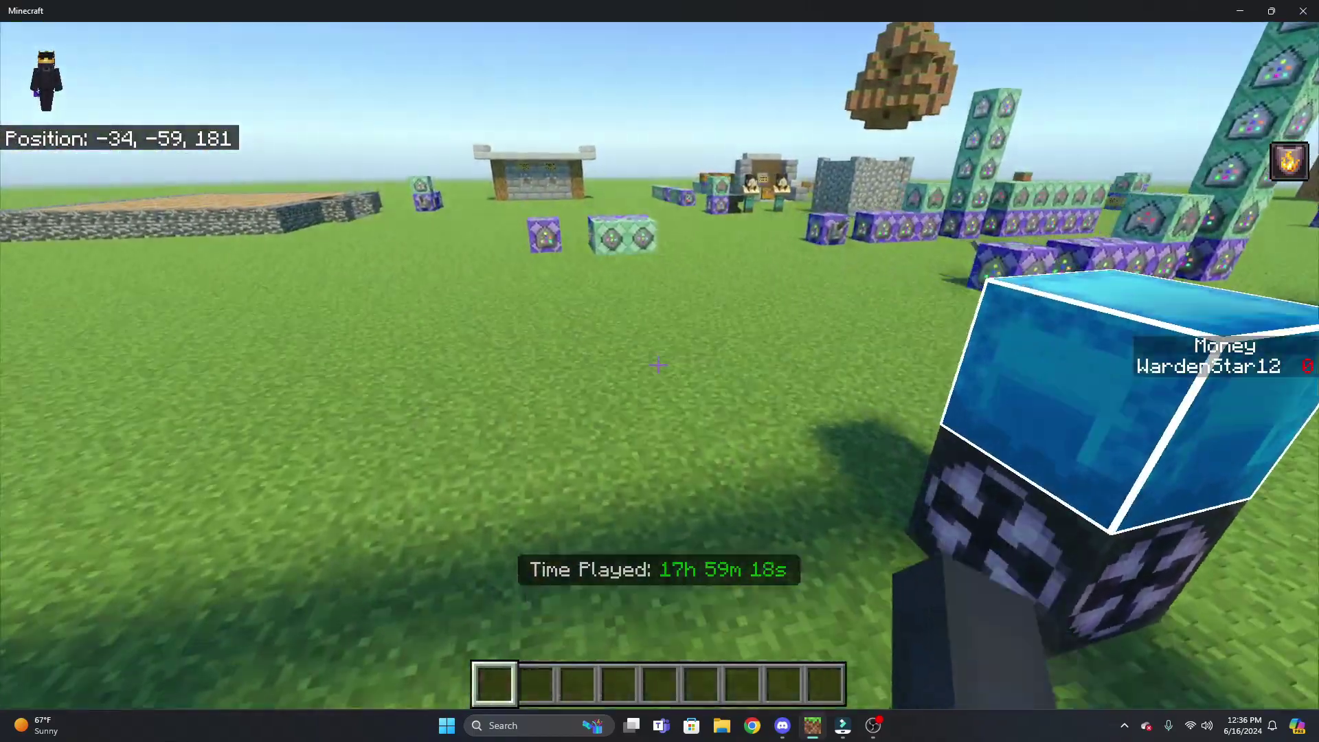
key(s)
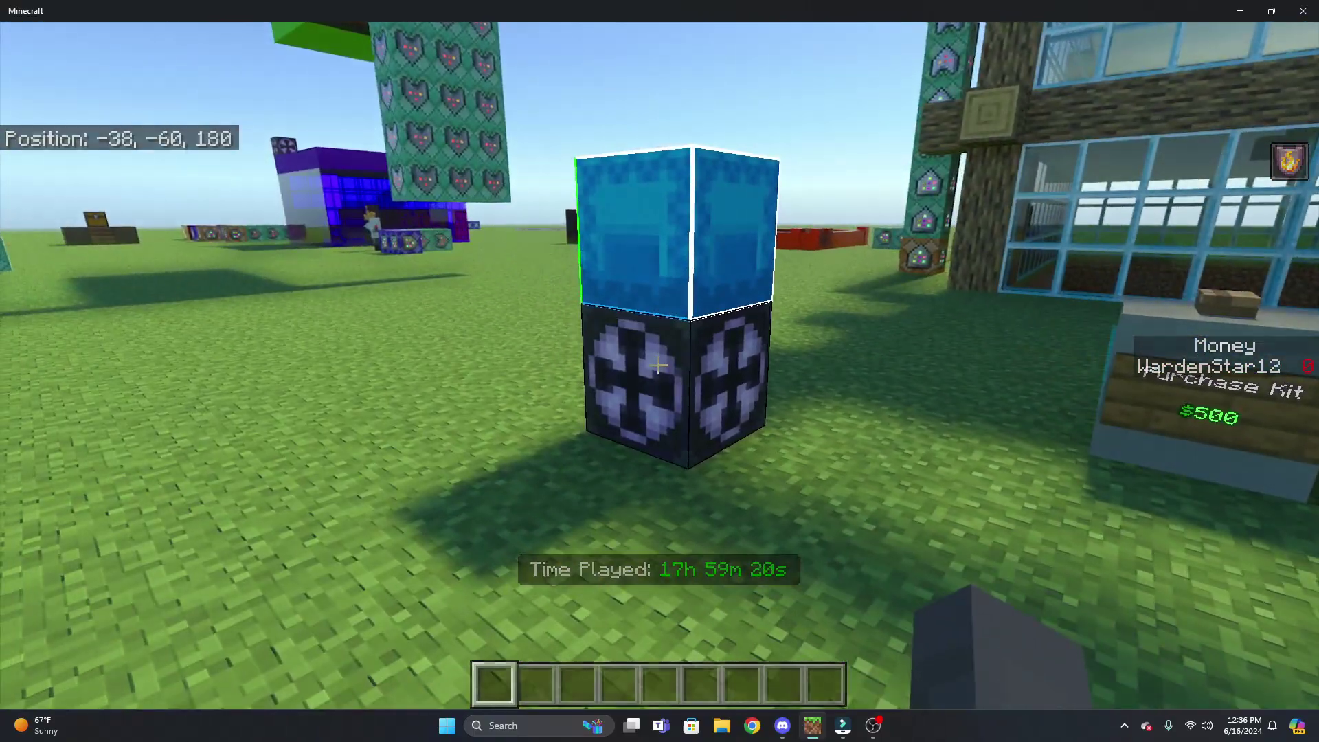
- Give yourself a structure block with the command /give @s structure_block
key(slash)
text(give @)
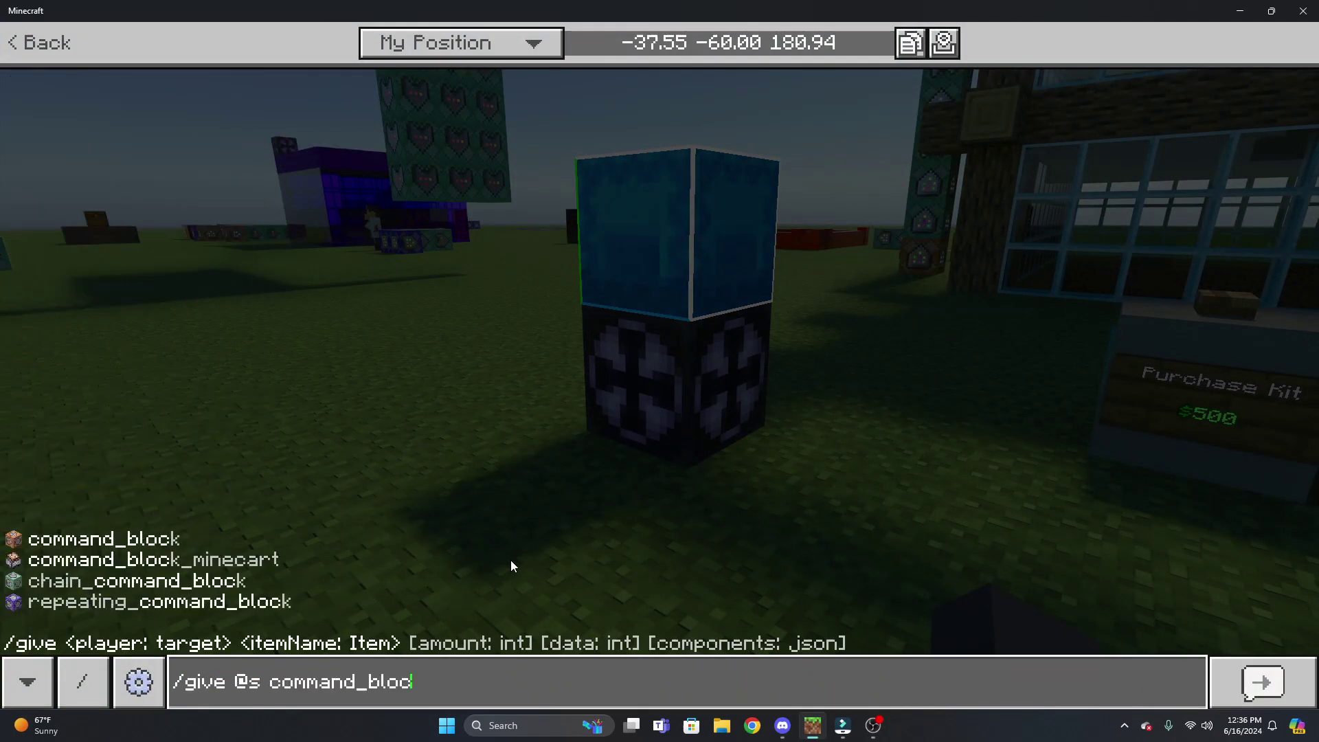
text(s comm)
key(BackSpace)
key(BackSpace)
key(BackSpace)
key(BackSpace)
key(BackSpace)
text(structure_block)
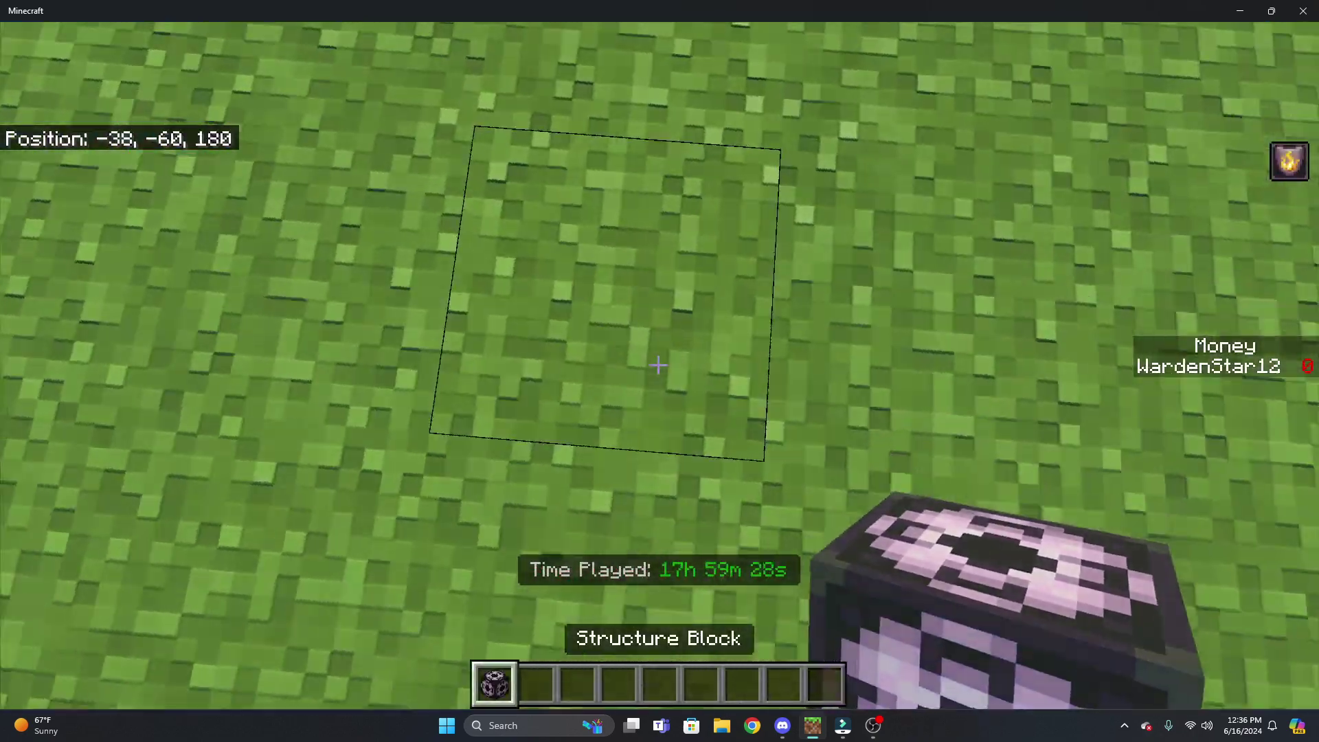
- Place the structure block on the grass and set its size to 1 × 1 × 1 with a Y offset of 1
right_click(659, 364)
right_click(658, 362)
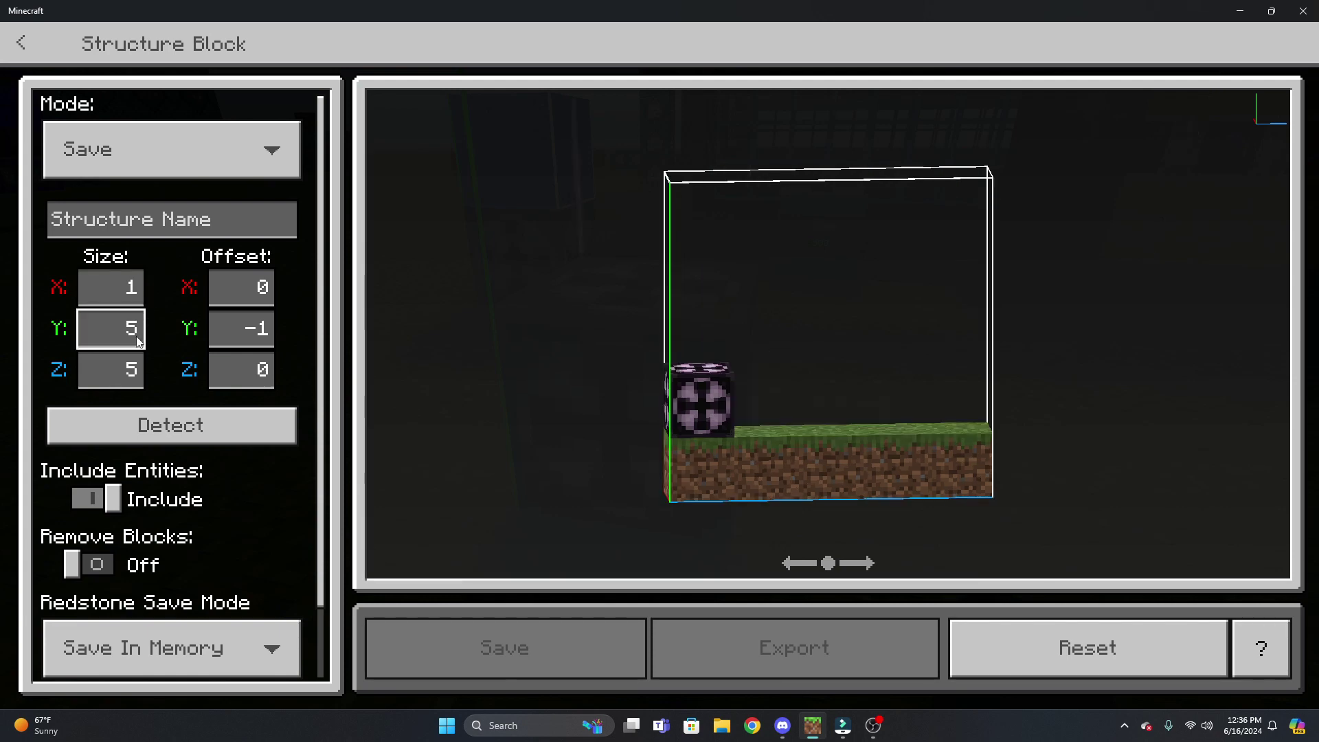
click(141, 370)
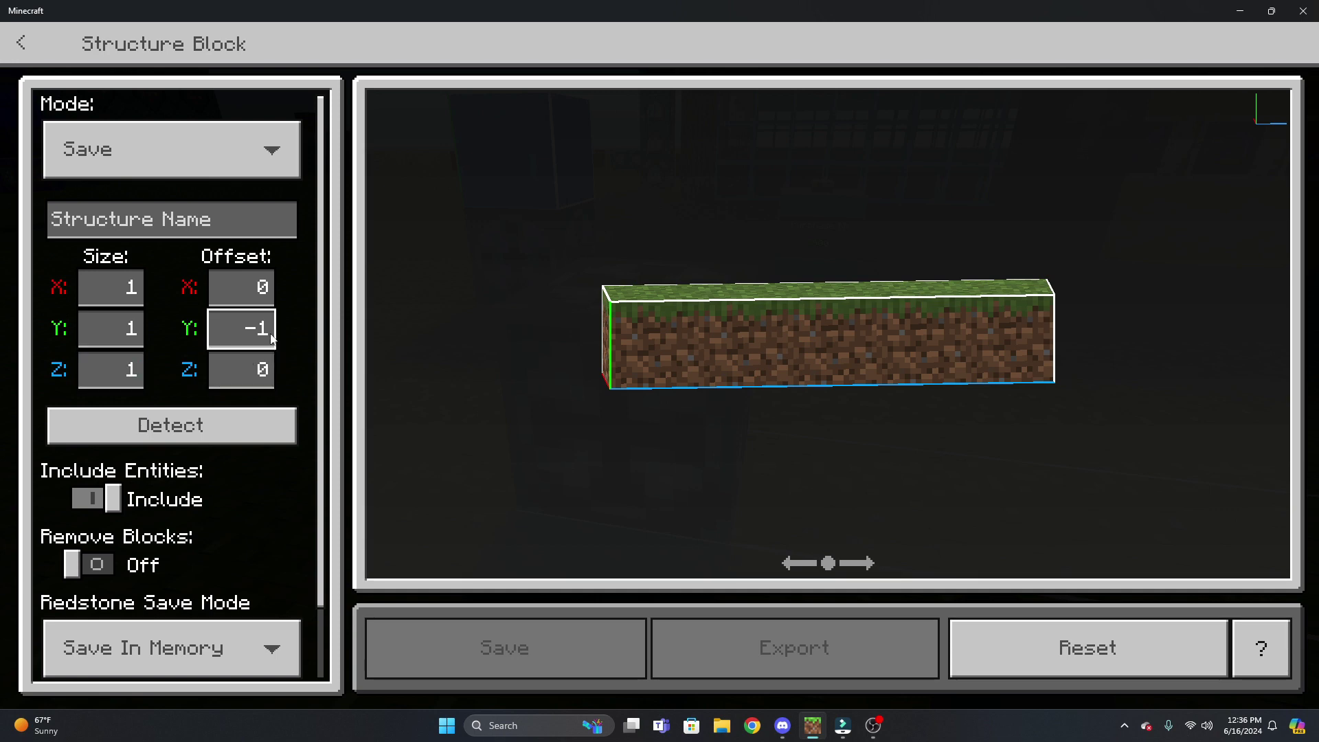
click(465, 371)
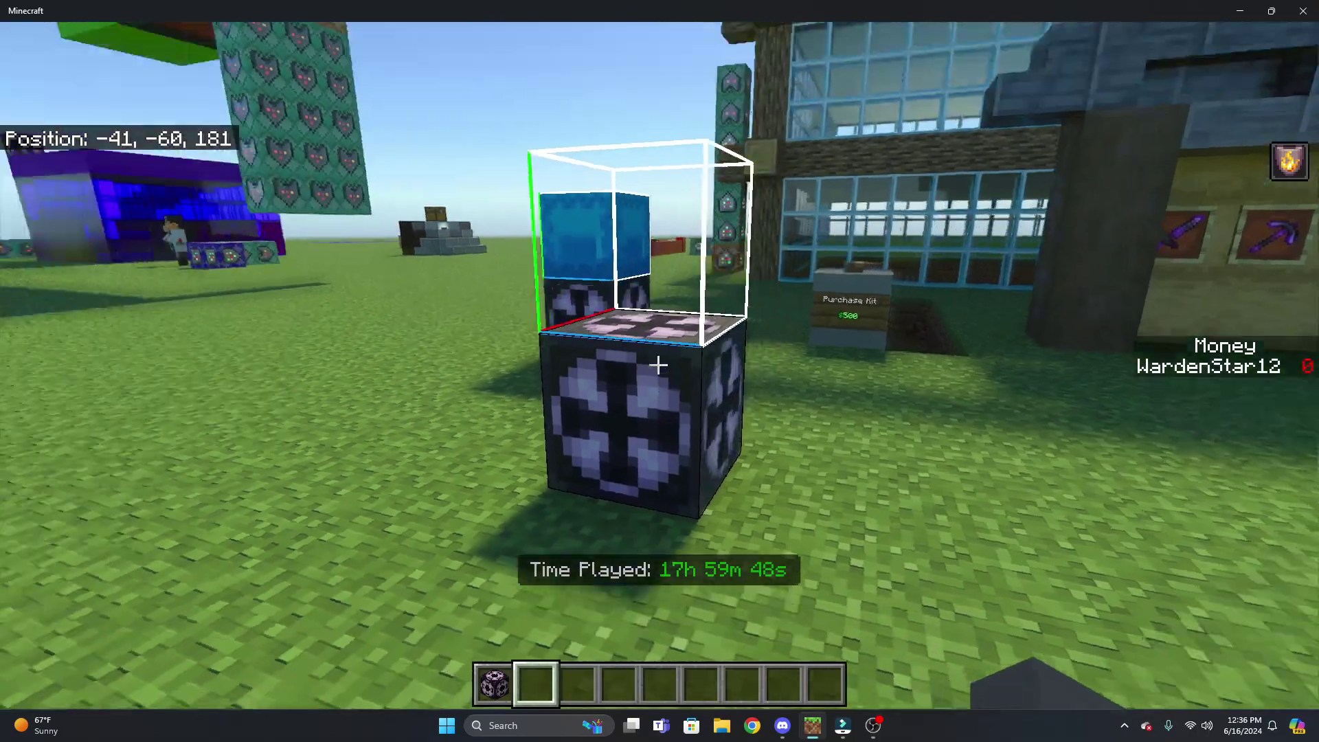
- Copy the existing blue shulker box and place the copy on top of the new structure block
key(w)
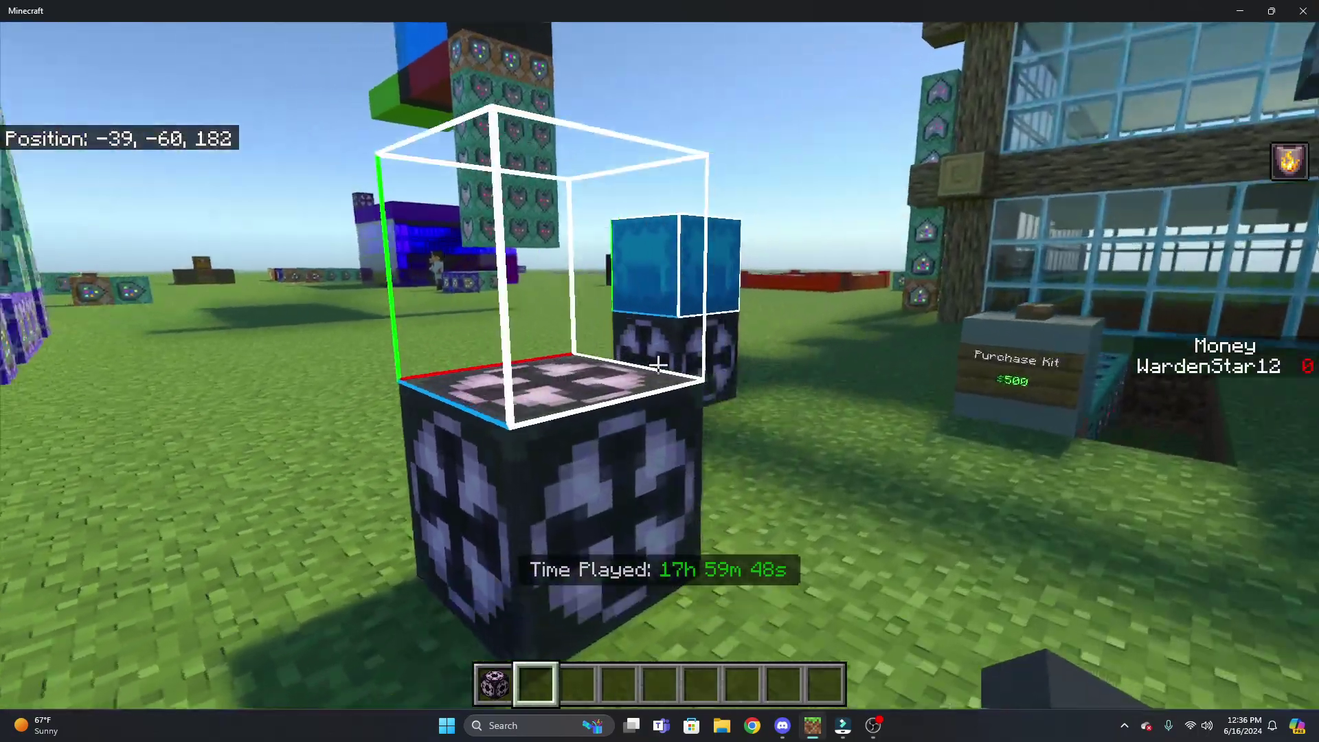
key(e)
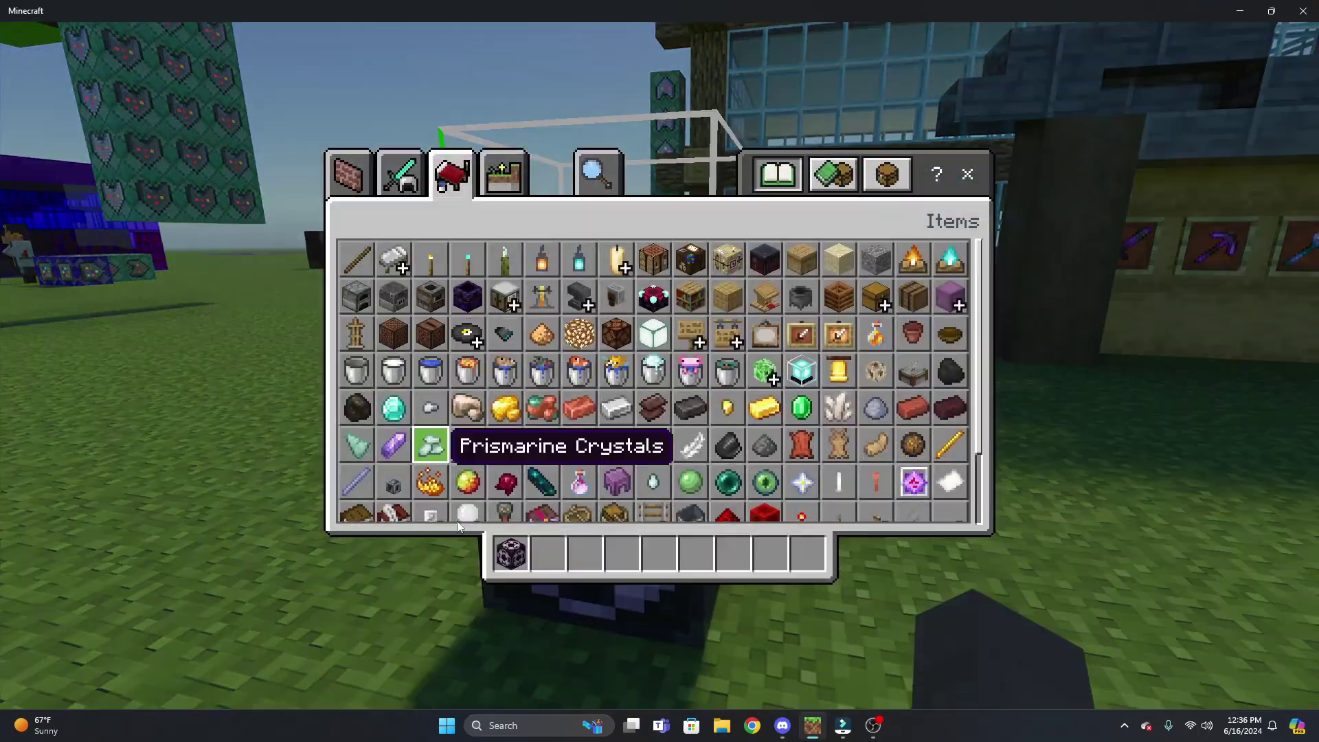
key(e)
key(w)
middle_click(658, 365)
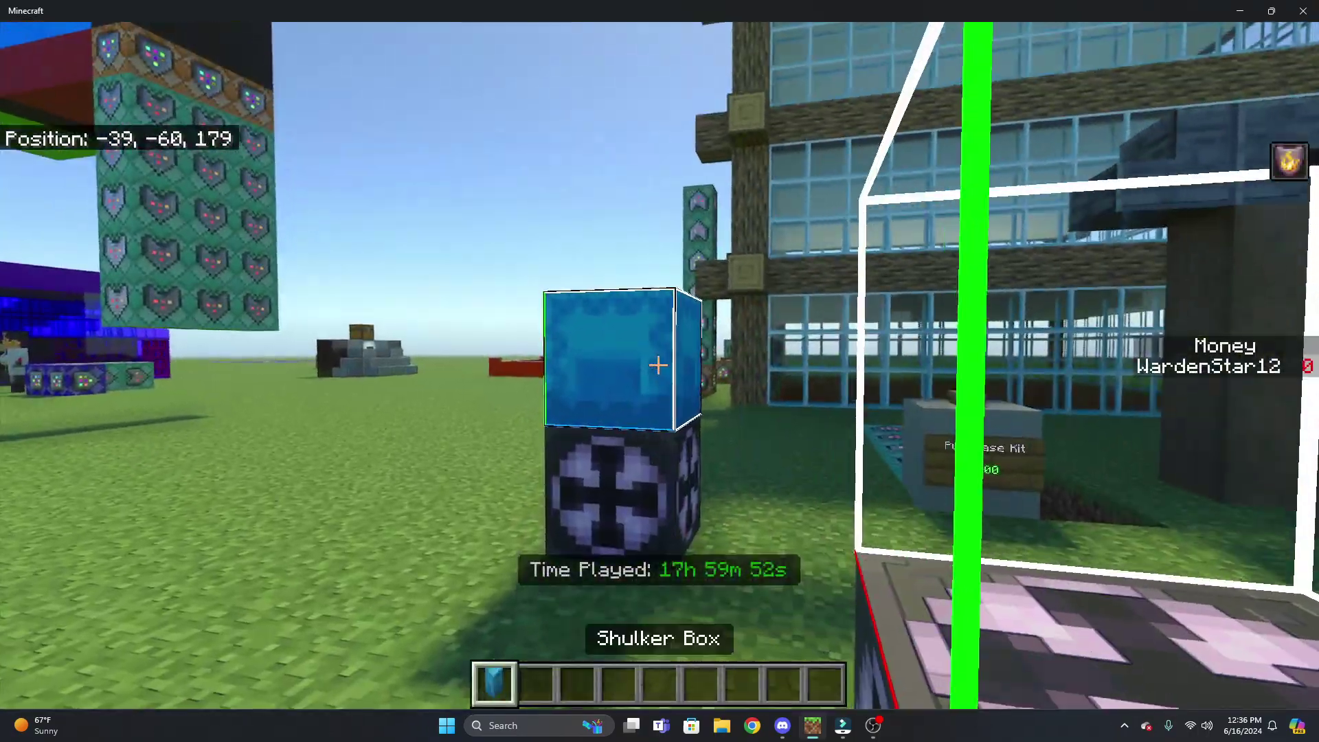
scroll(658, 365, down, 1)
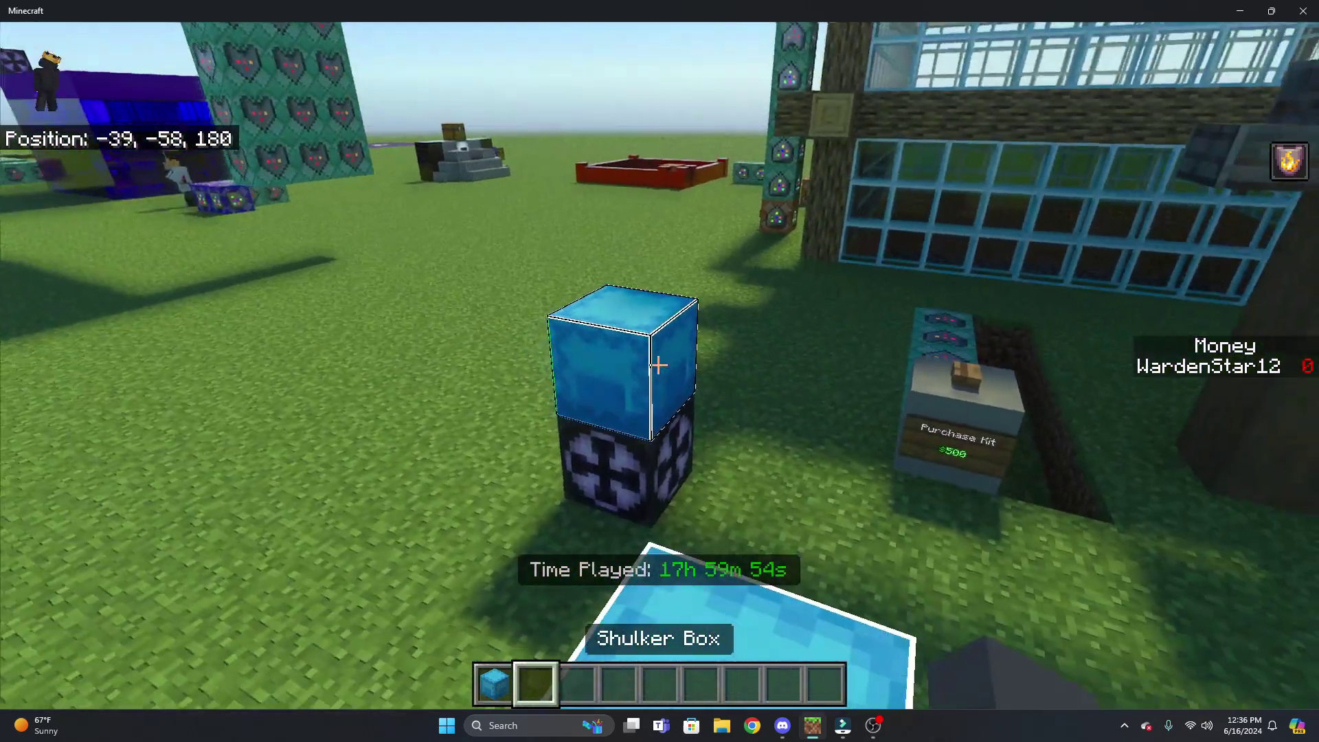
- Add a wooden pickaxe, an elytra, a trident and a stack of Bottles o' Enchanting to the hotbar
key(e)
click(416, 176)
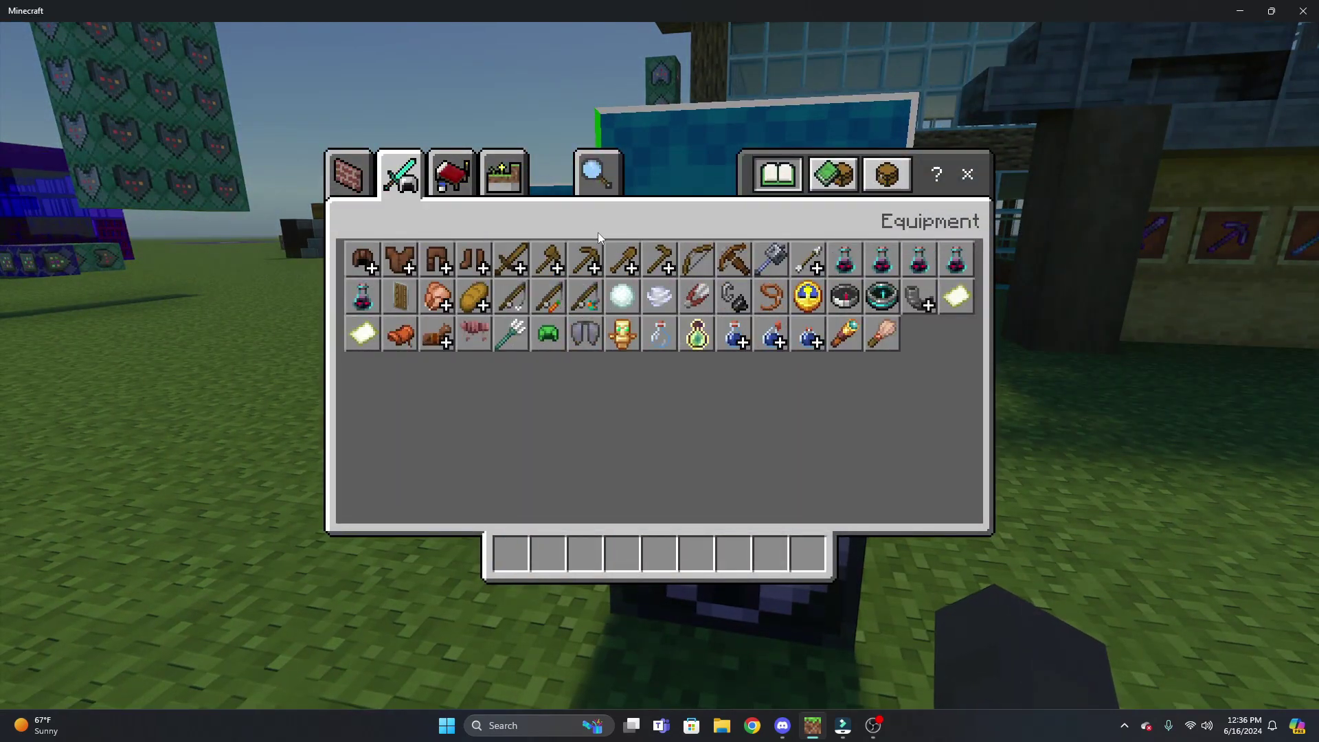
shift+click(597, 259)
click(548, 259)
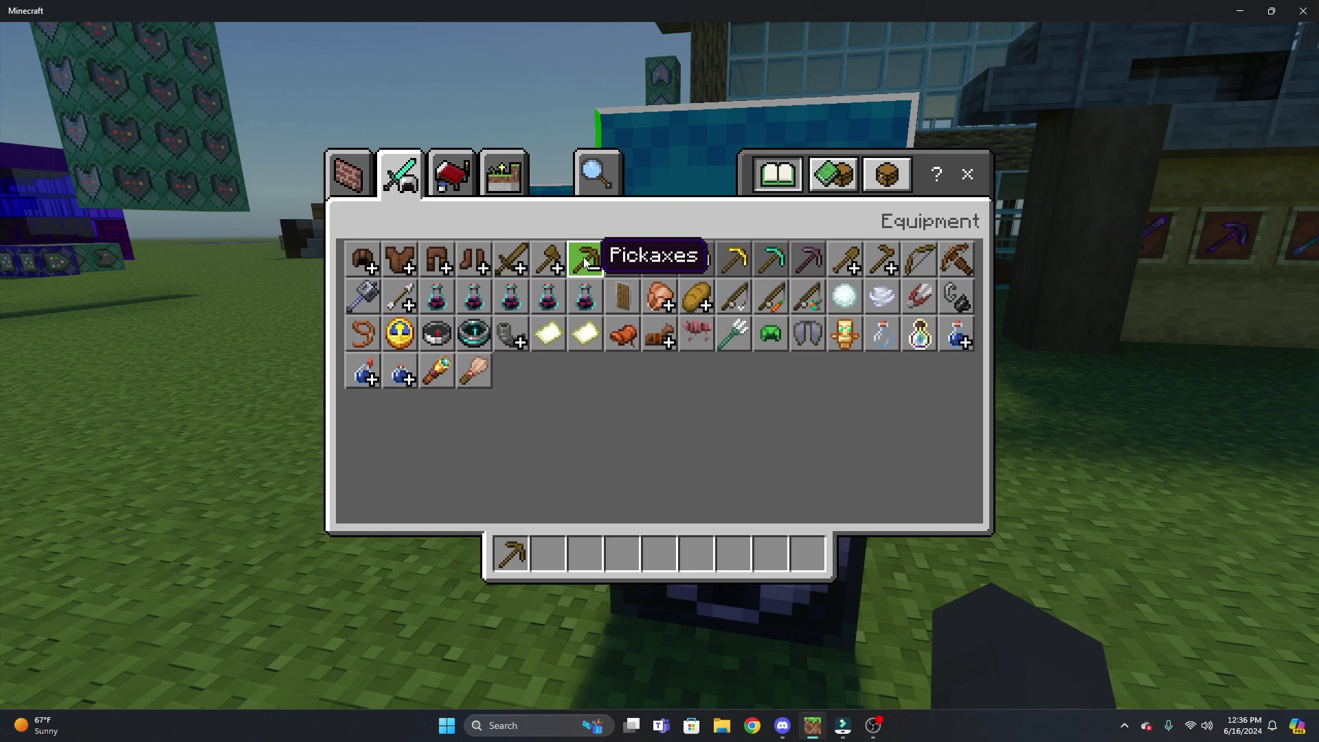
click(585, 258)
click(516, 336)
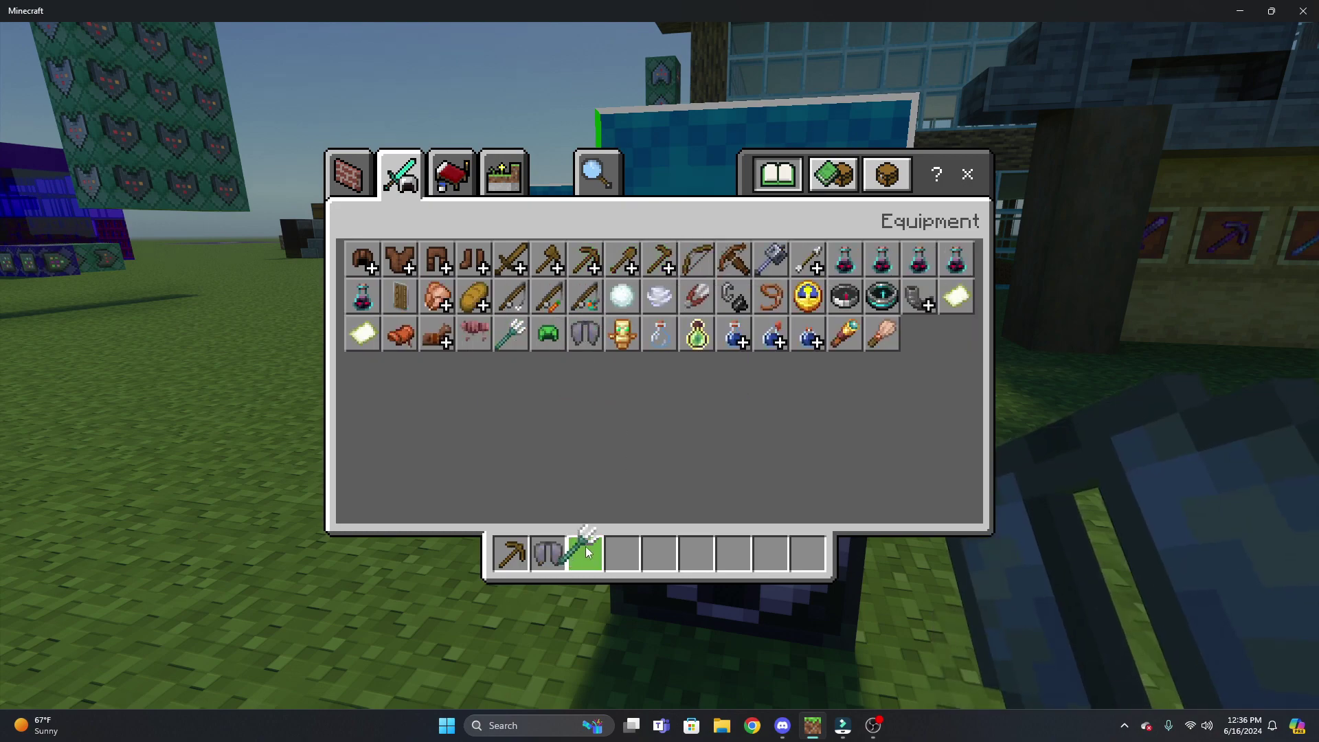
click(586, 549)
shift+click(697, 333)
key(e)
- Fill the new shulker box with the pickaxe, elytra and trident, spreading the Bottles o' Enchanting across the remaining slots
right_click(660, 366)
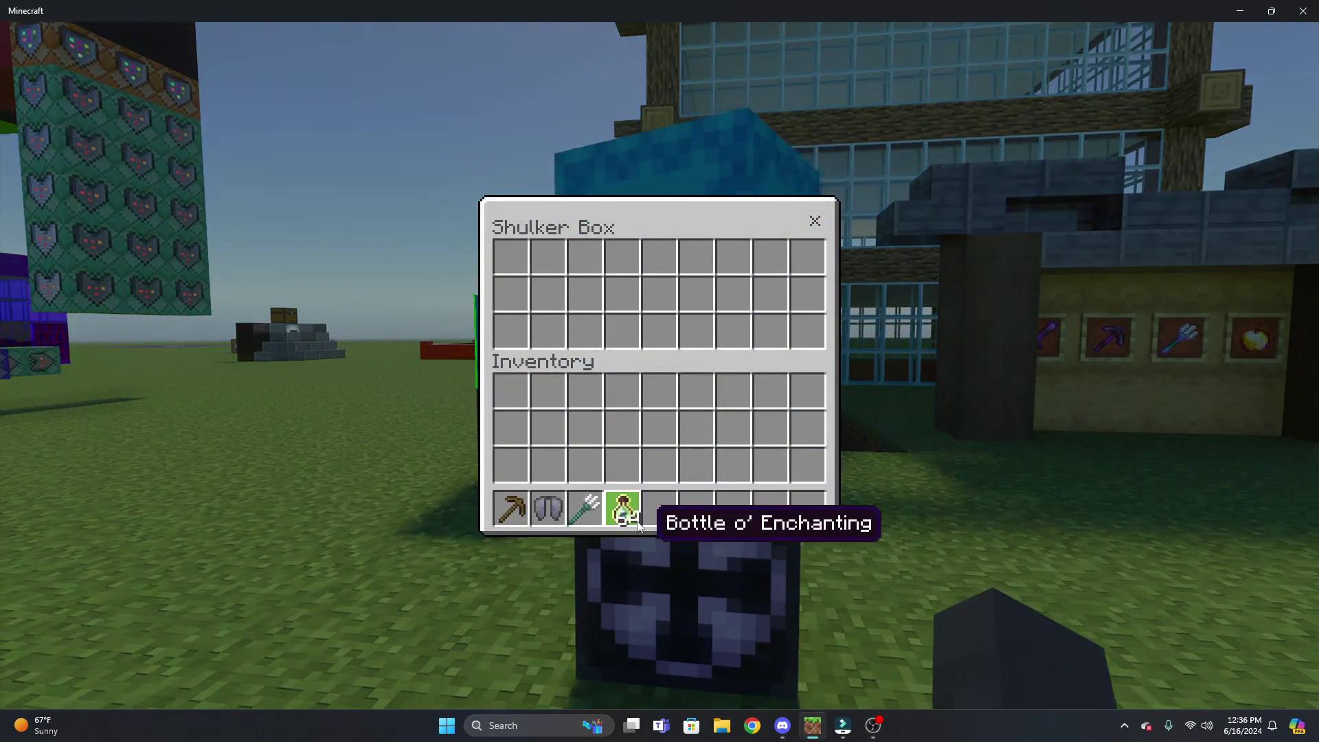
click(637, 522)
click(660, 294)
click(585, 508)
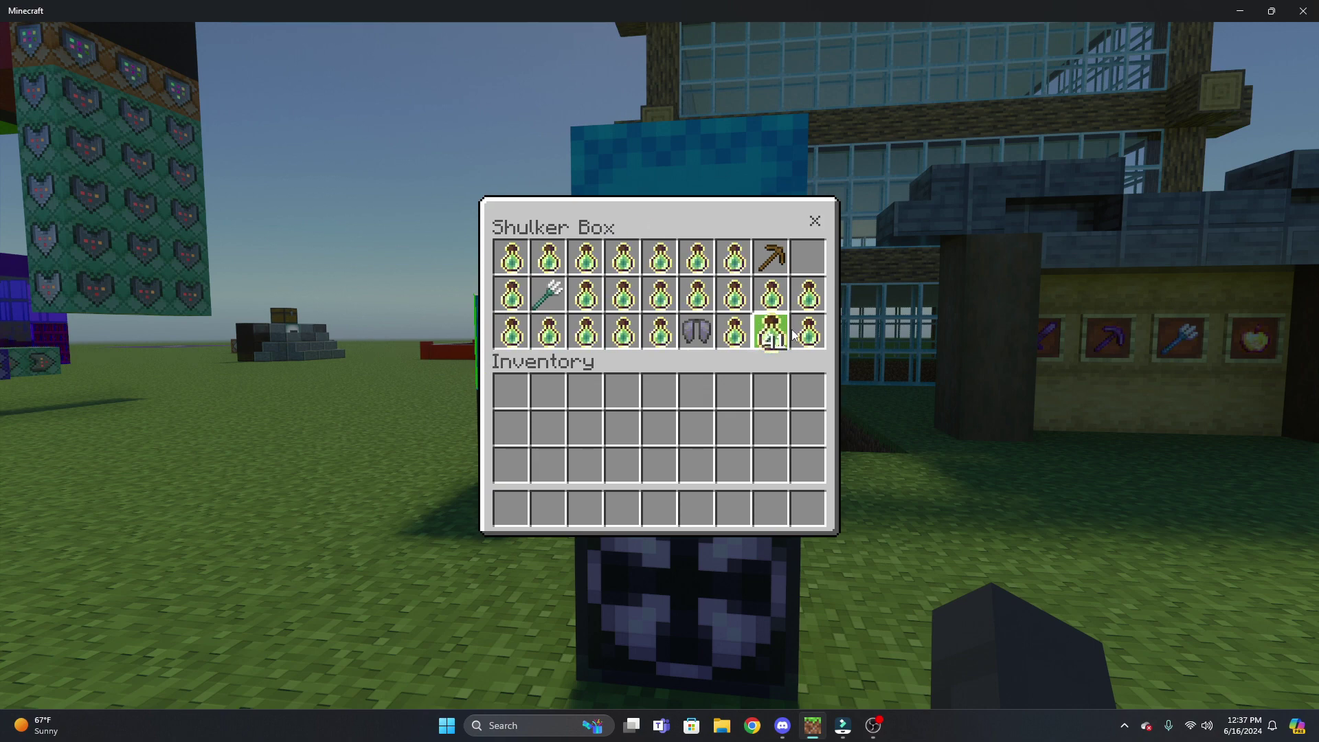
right_click(808, 259)
right_click(734, 259)
right_click(697, 258)
right_click(660, 259)
right_click(623, 258)
right_click(586, 295)
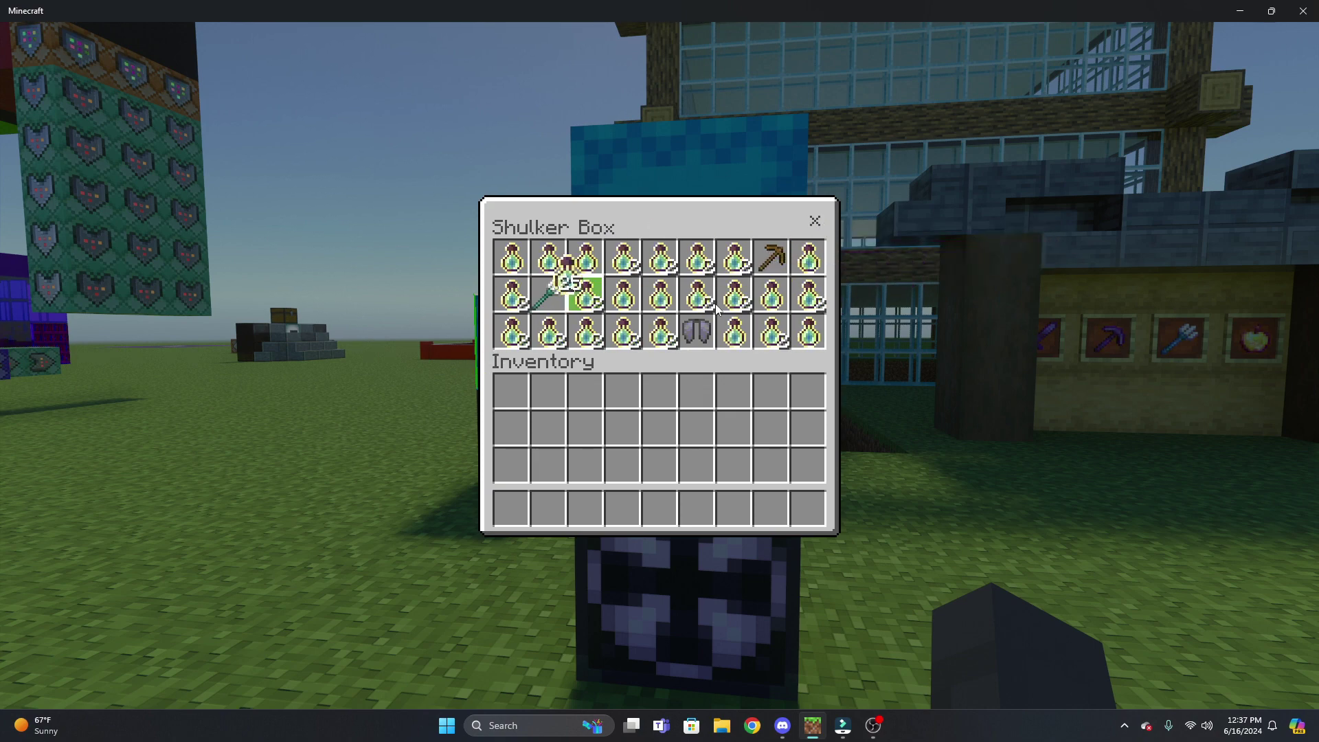
click(698, 295)
key(Escape)
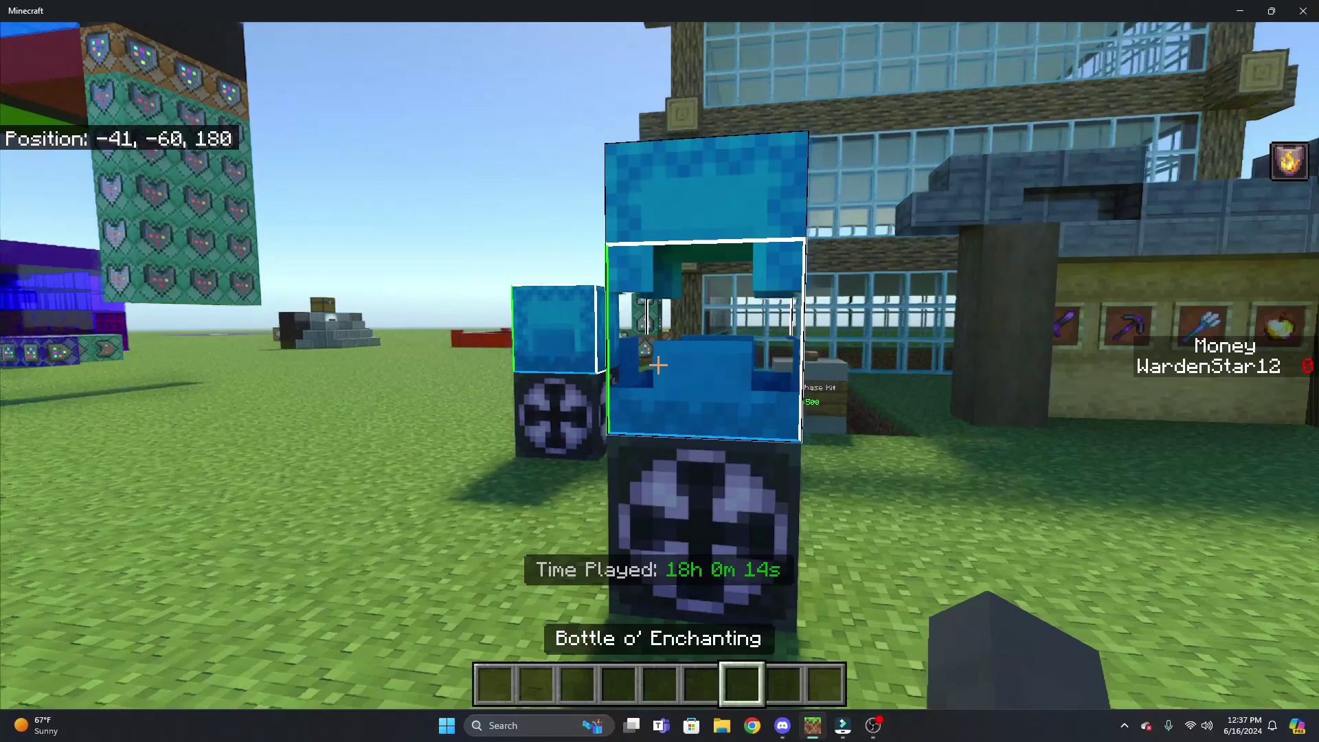
- Name the new structure block's structure kit and save it
key(s)
scroll(658, 365, down, 3)
key(w)
key(space)
right_click(658, 365)
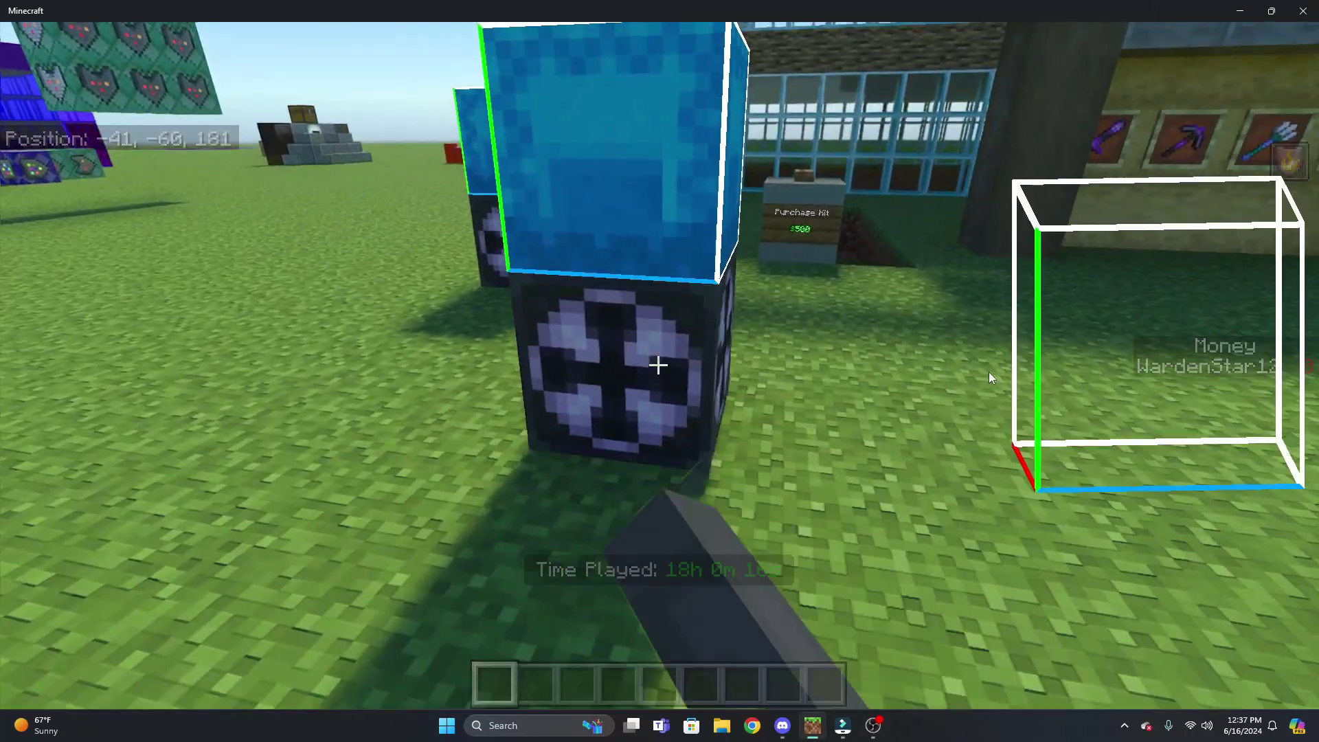
right_click(659, 364)
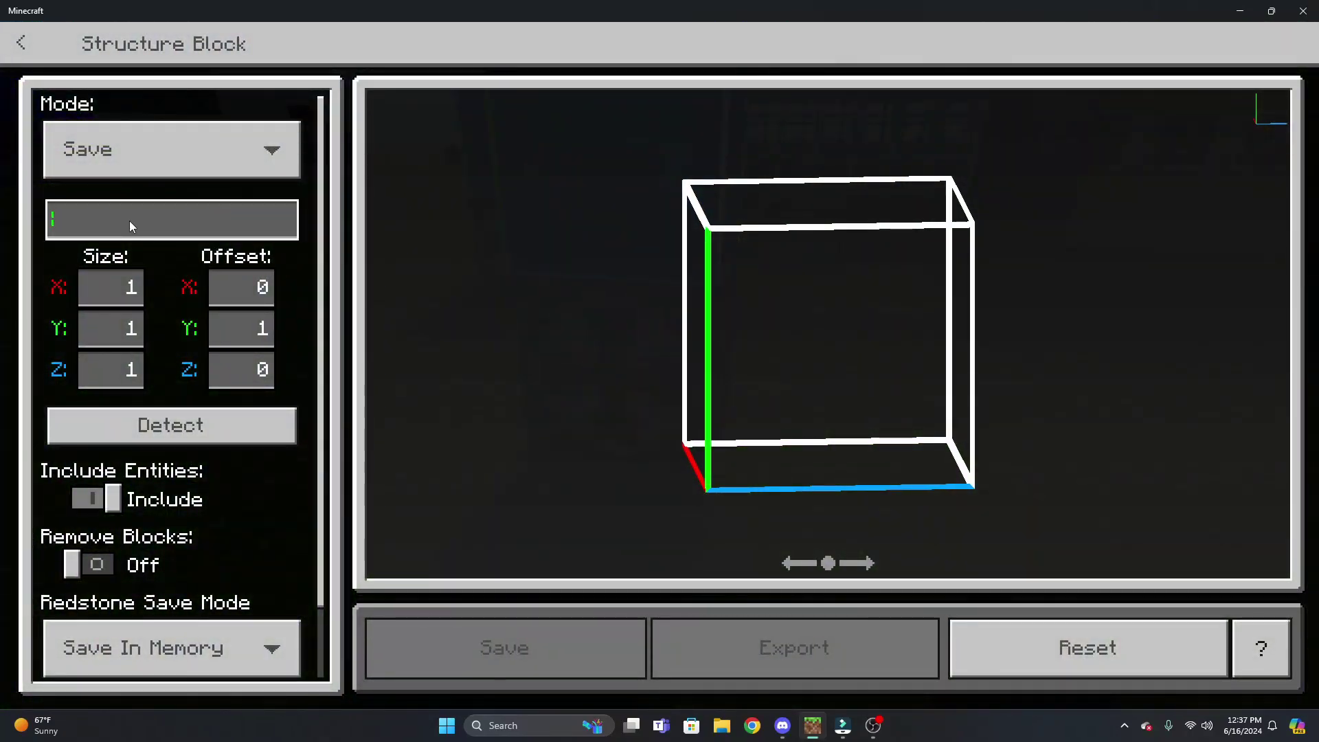
text(kit)
key(Return)
click(528, 637)
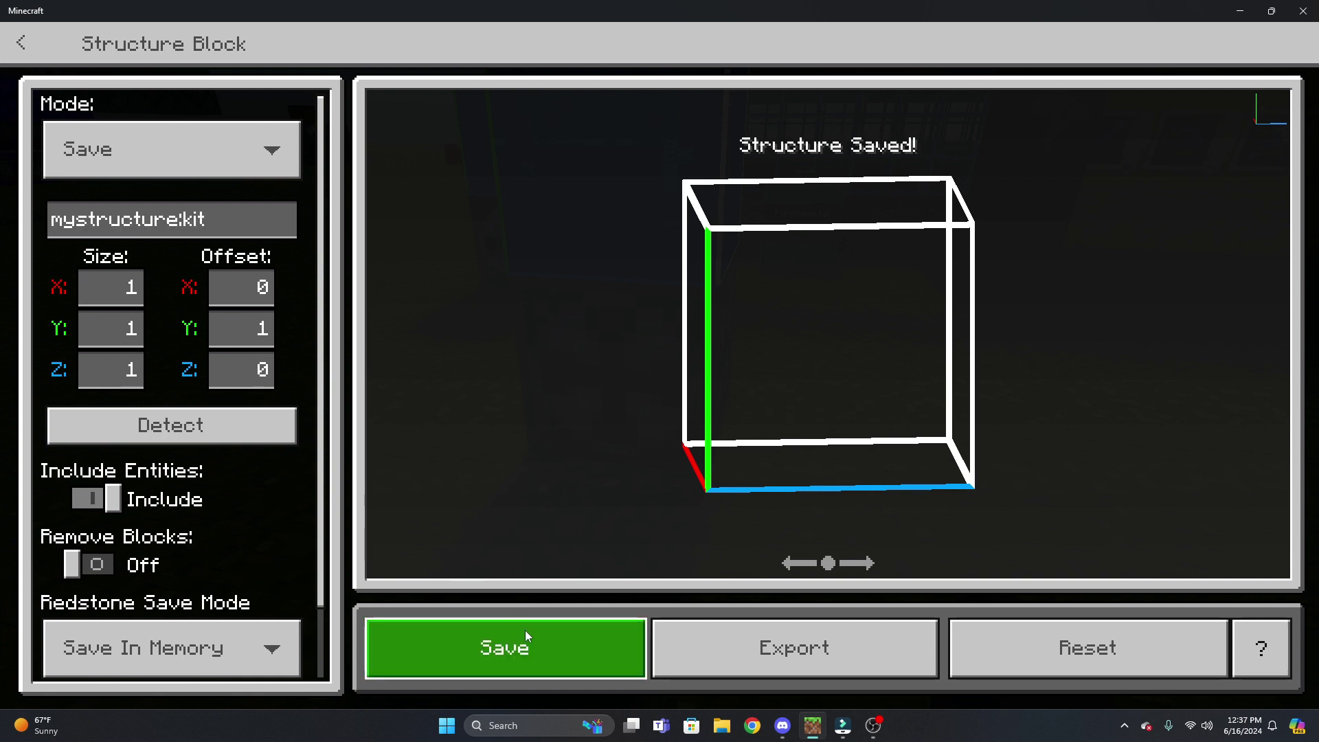
key(Escape)
- Load the saved structure at the nearest player with /execute at @p run structure load kit ~~~
key(s)
key(space)
key(w)
key(F5)
key(F5)
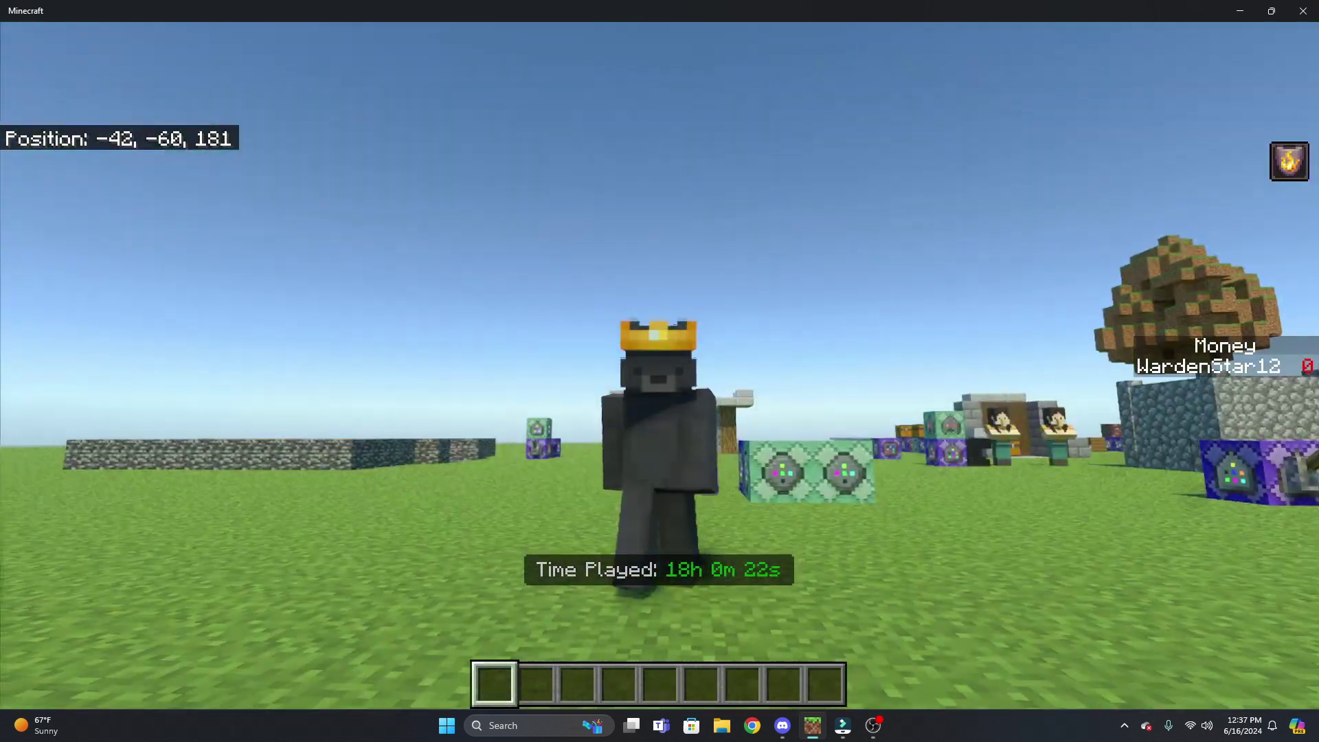
key(F5)
key(slash)
text(execute)
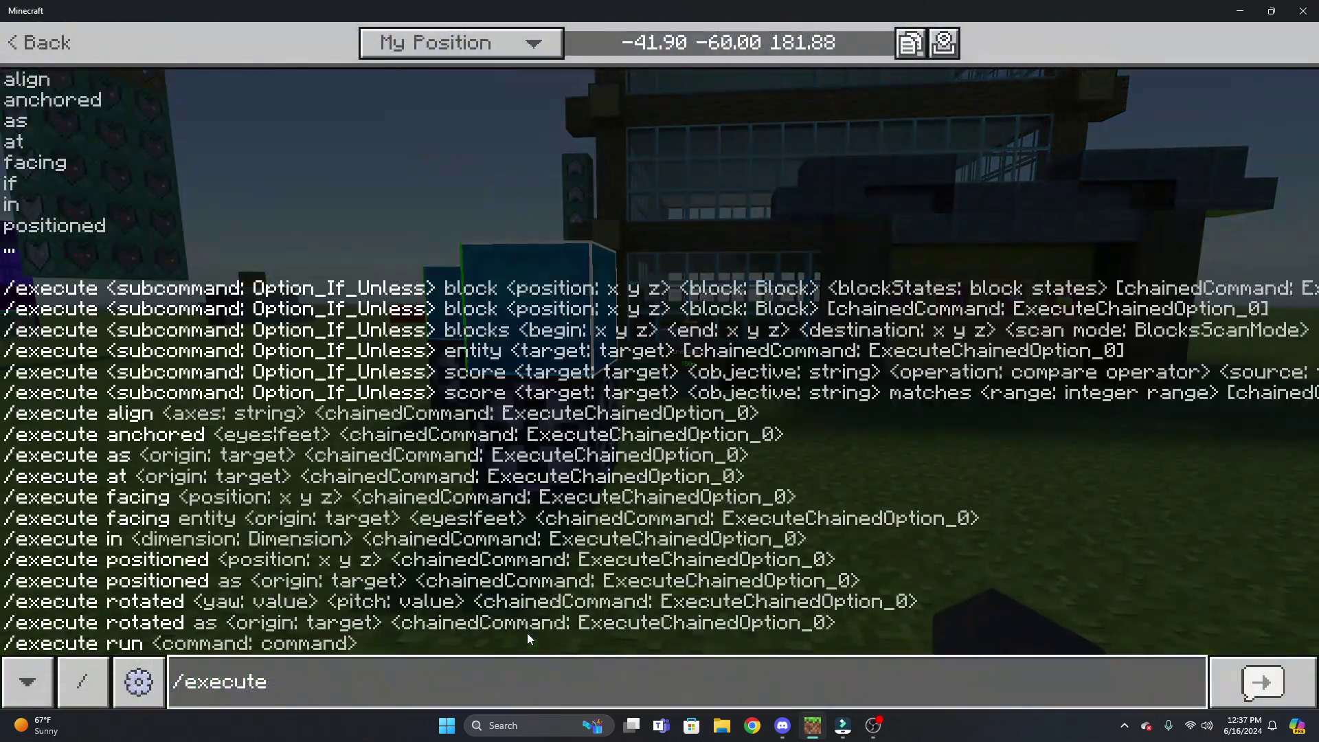
text( at @p)
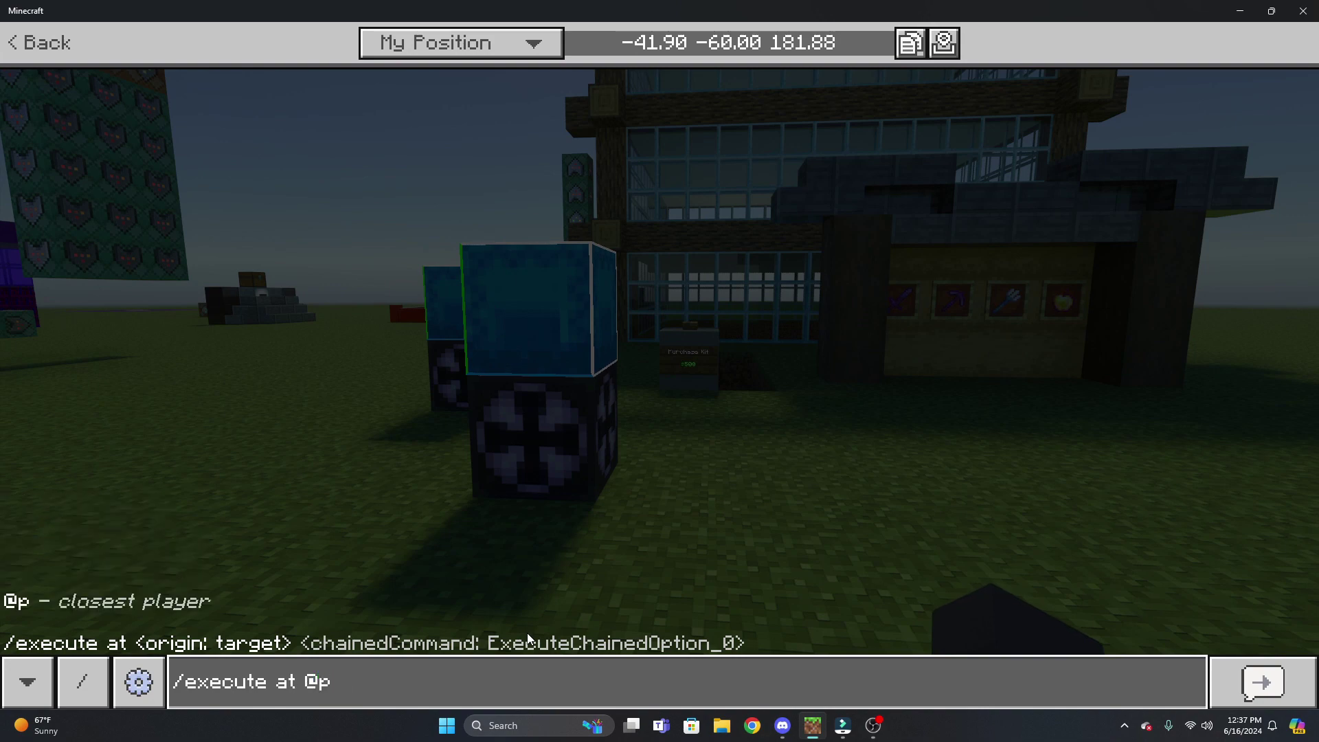
text( run)
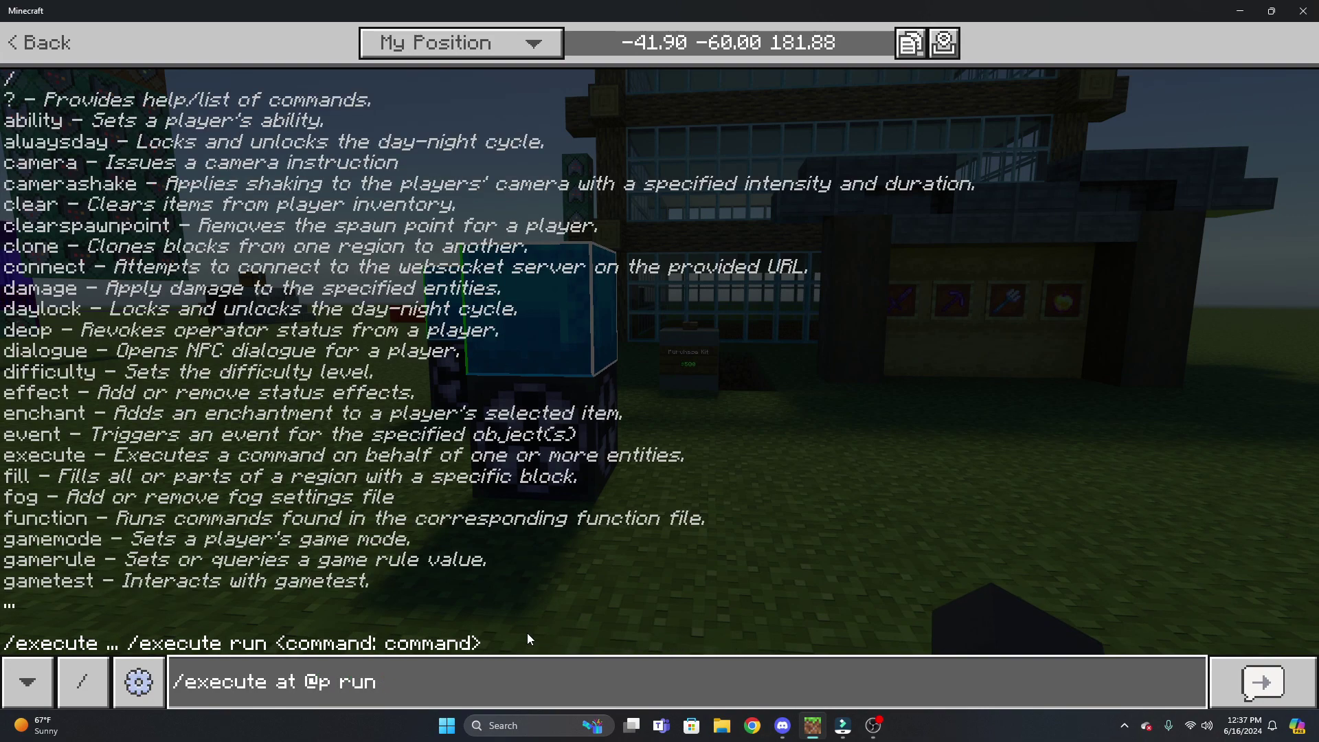
text( structure load kit ~~~)
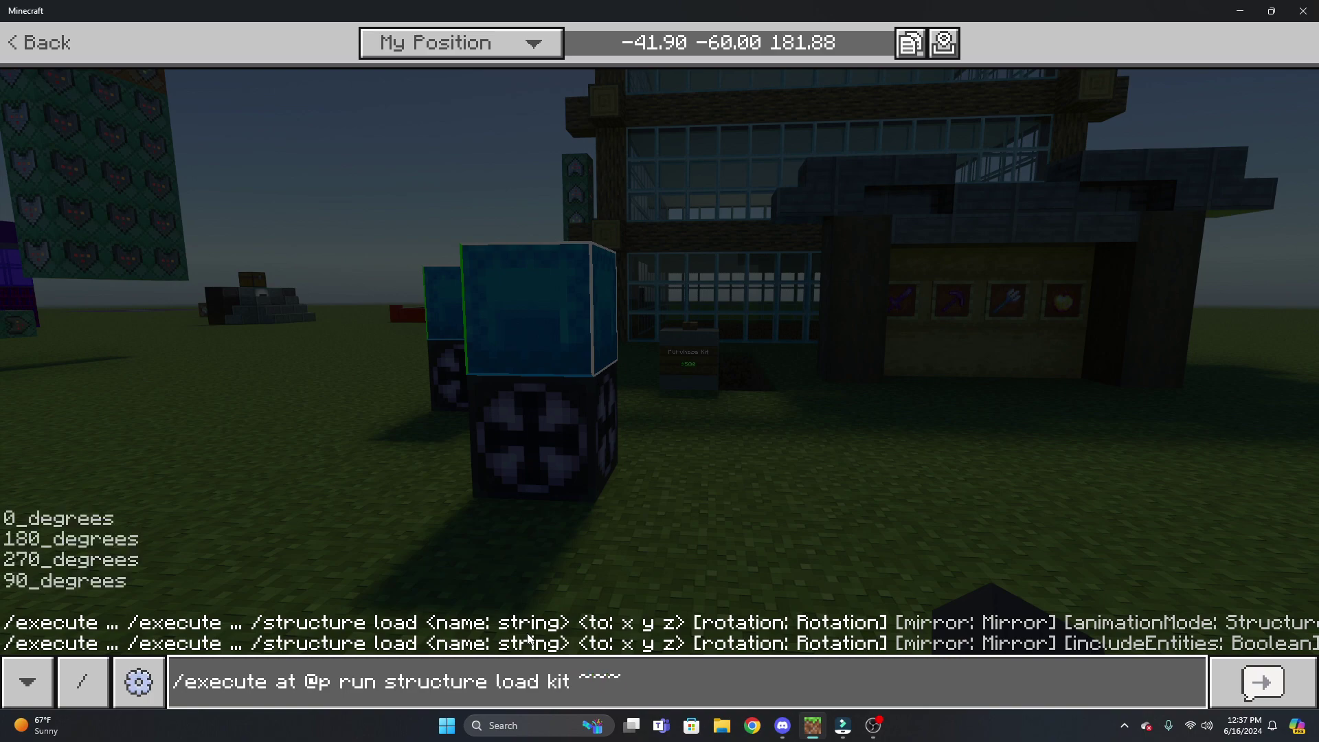
key(Return)
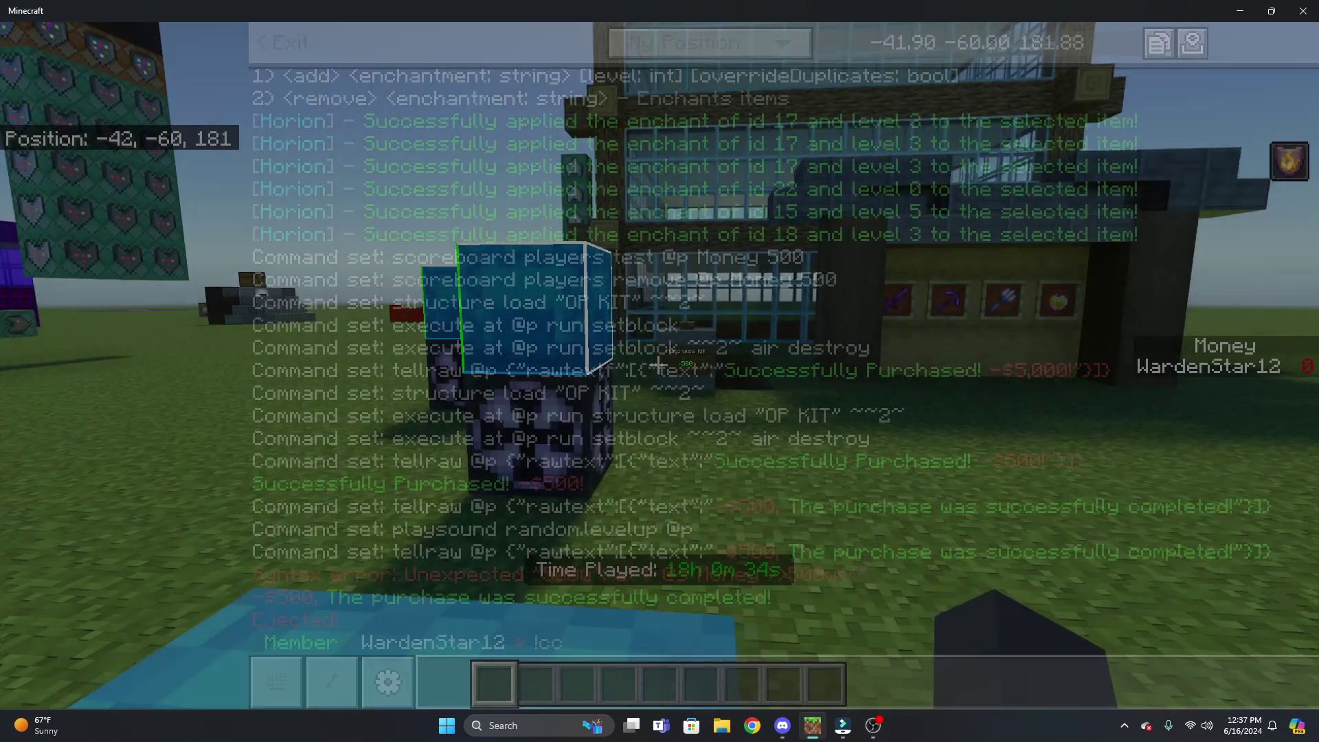
- Open and break the loaded shulker box, check its contents in the inventory, and clear it from the hotbar
right_click(660, 371)
key(Escape)
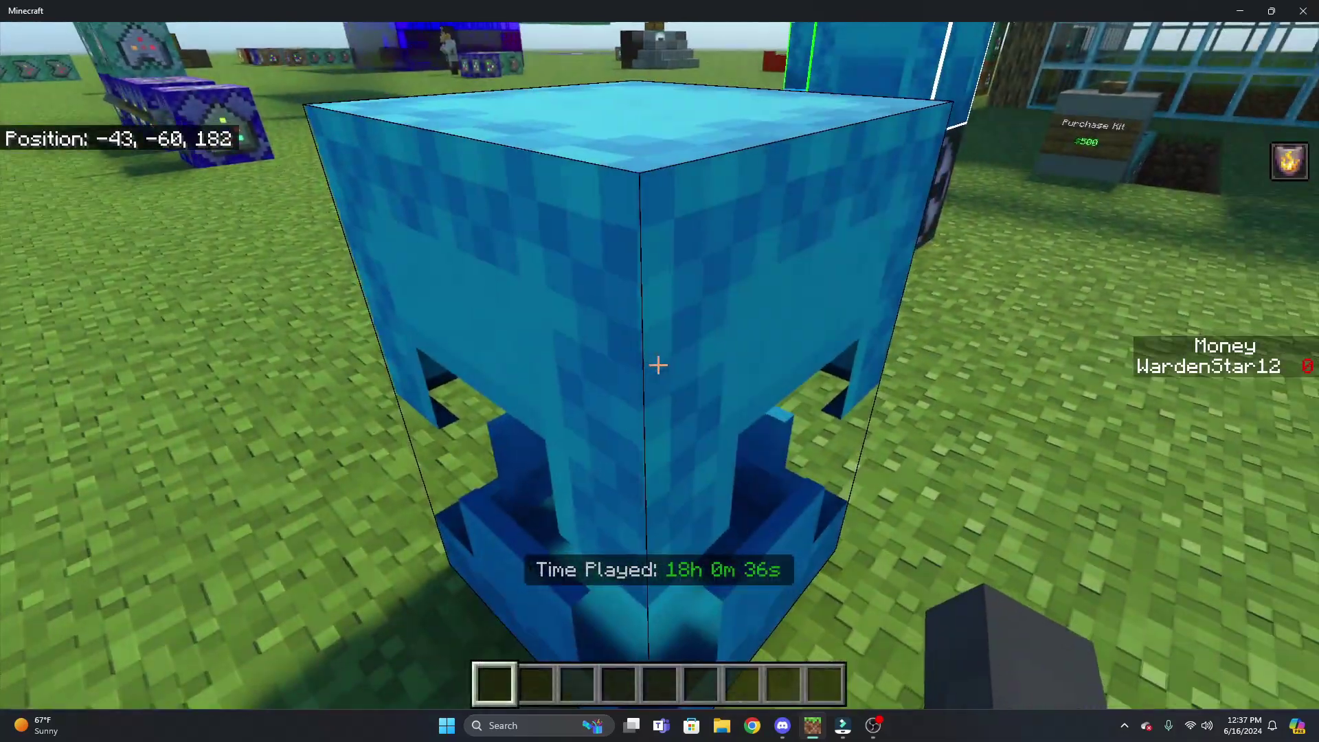
click(660, 371)
key(e)
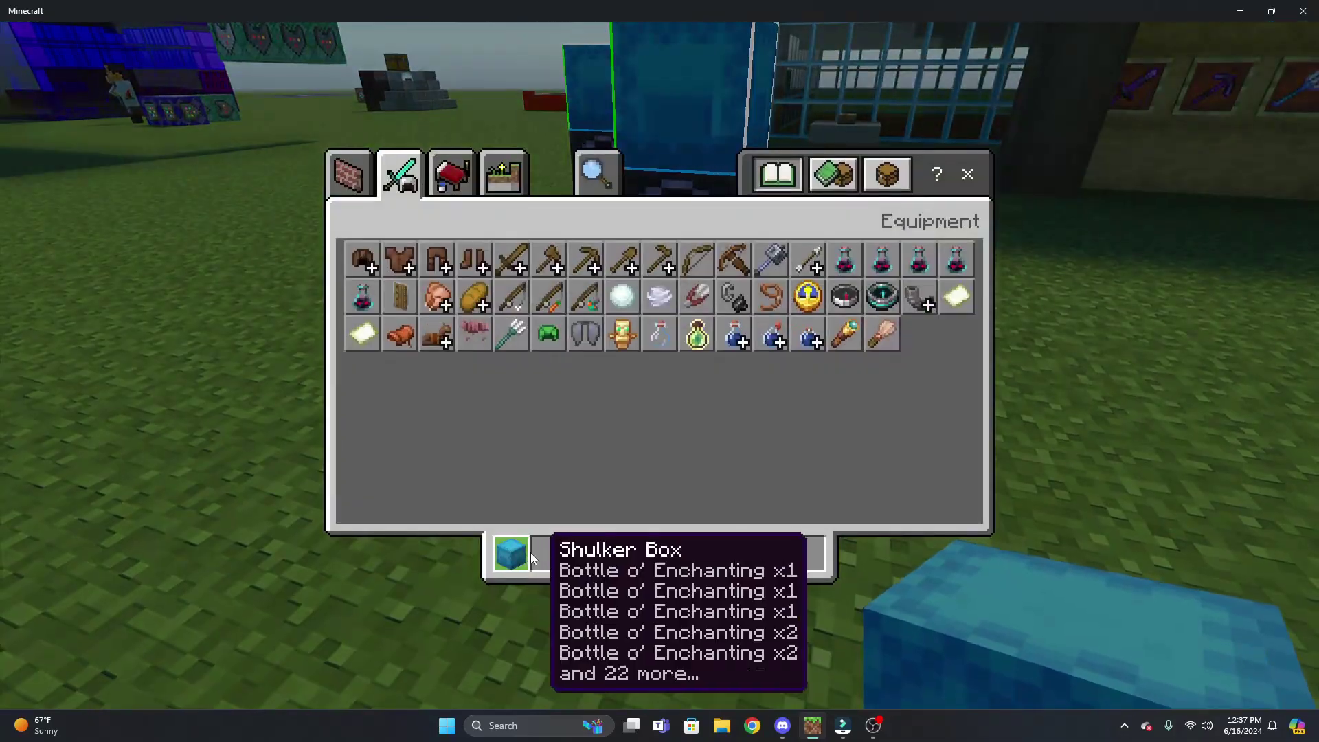
shift+click(526, 550)
key(e)
- Break the new structure block and the shulker box on top of it, and clear the dropped box from the hotbar
key(w)
key(space)
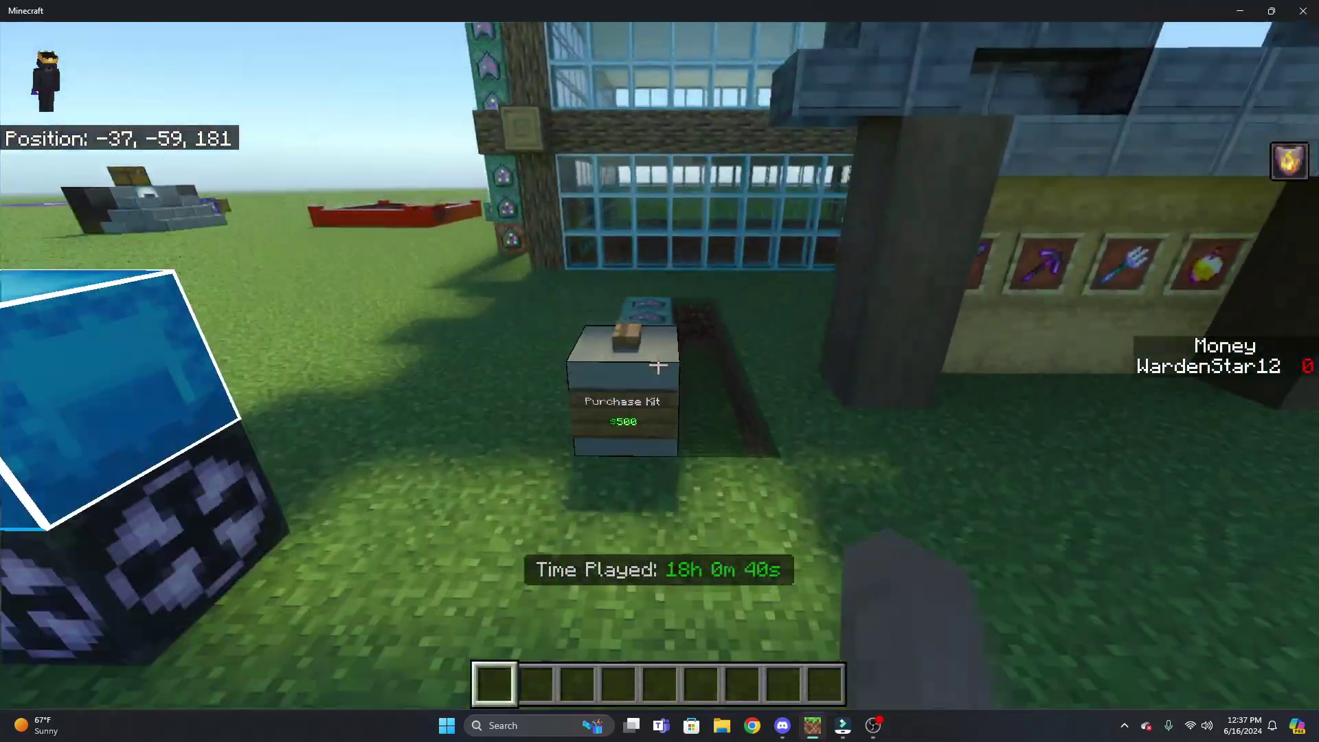
key(t)
key(Escape)
click(658, 365)
click(658, 365)
key(w)
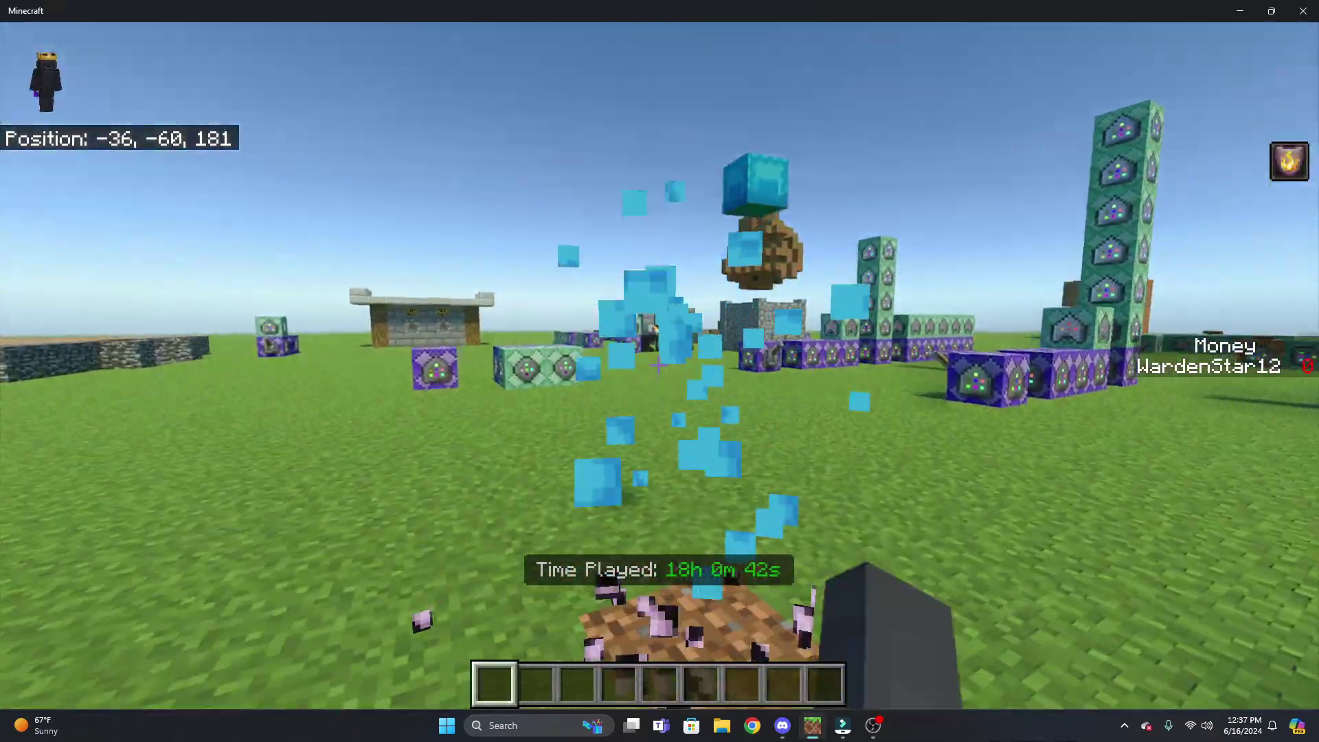
key(e)
shift+click(512, 552)
key(e)
- Give yourself 500 Money at the Purchase Kit stand with /scoreboard players add @s Money 500
key(w)
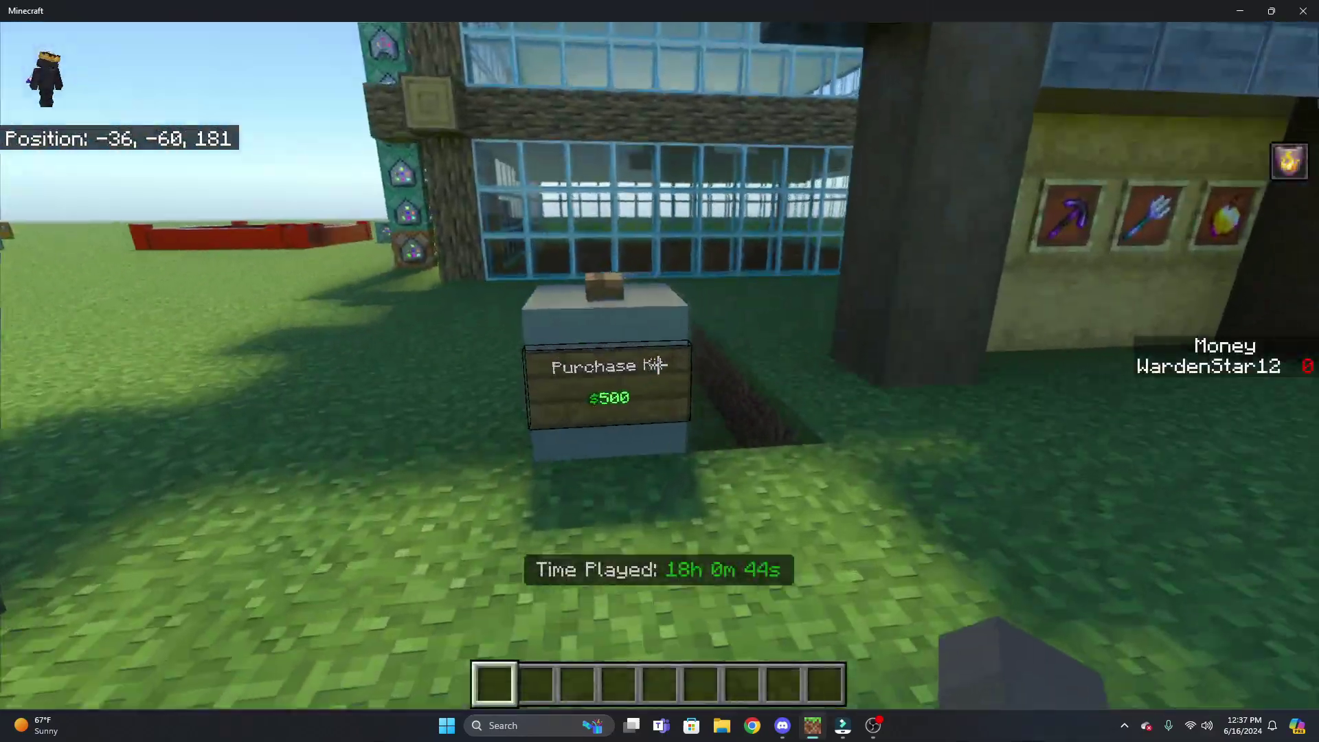
key(slash)
text(scoreboard players add @s Money)
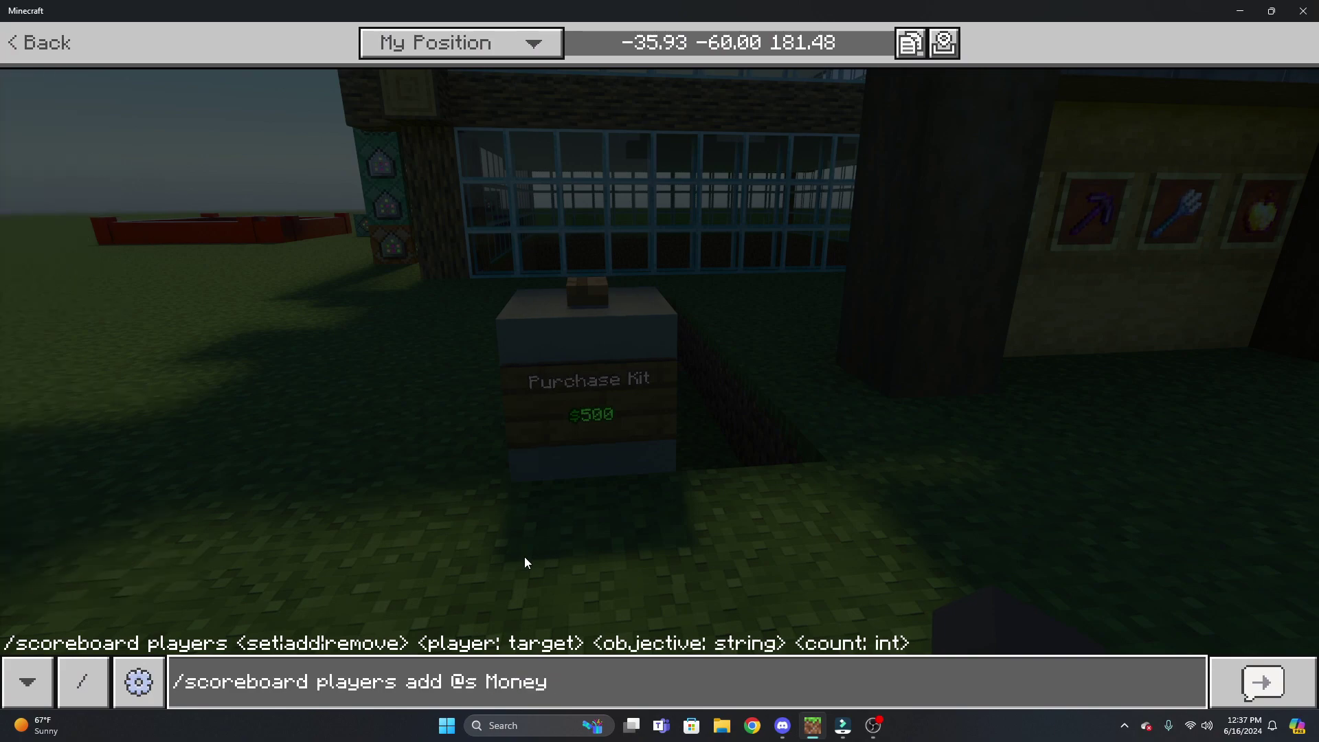
text( 55)
key(BackSpace)
text(00)
key(Return)
key(Escape)
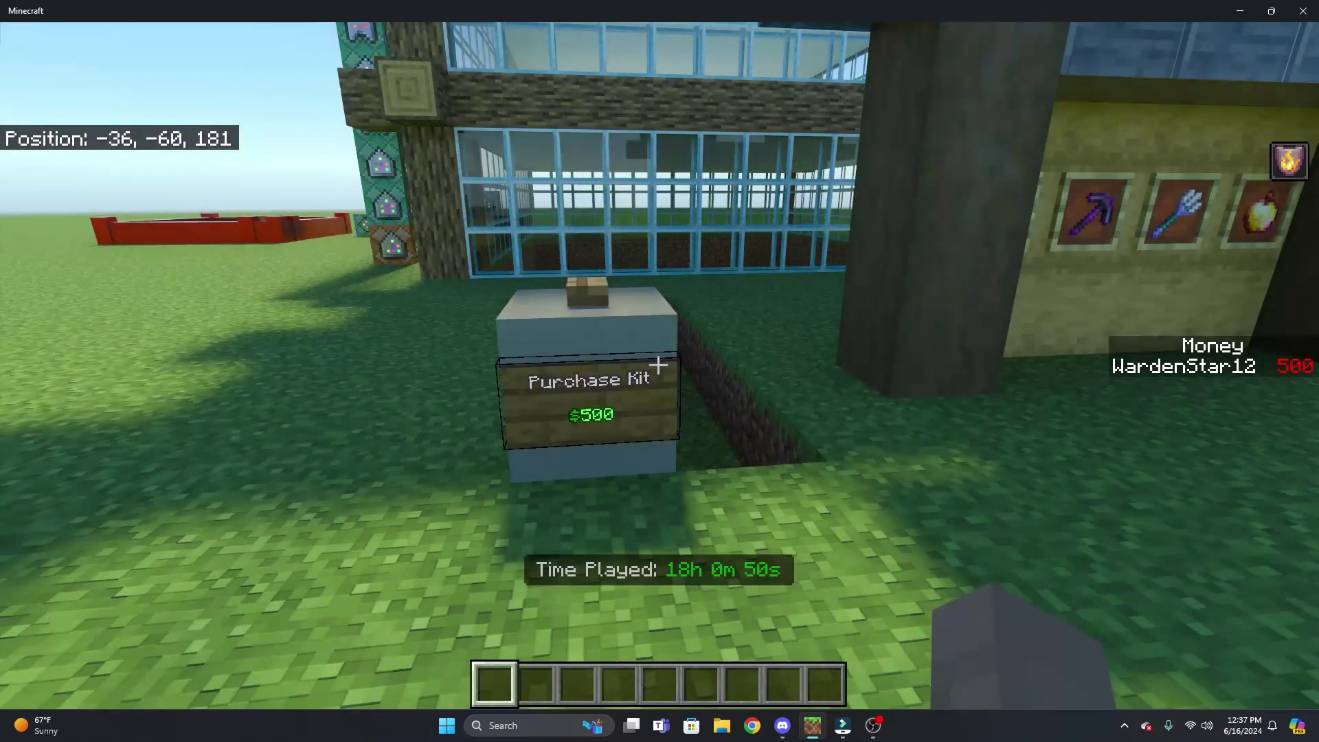
- Buy the kit at the $500 Purchase Kit stand and check the purchase message in the chat
key(w)
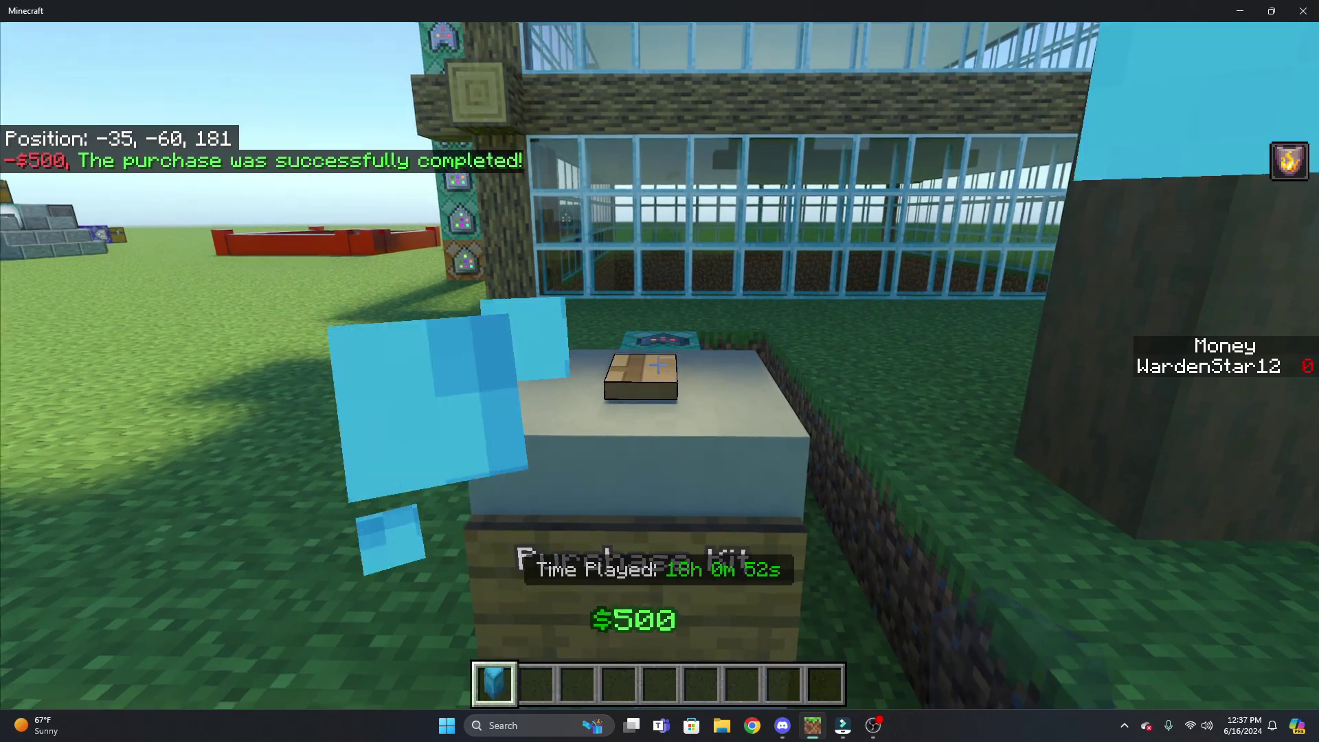
key(s)
scroll(658, 366, down, 1)
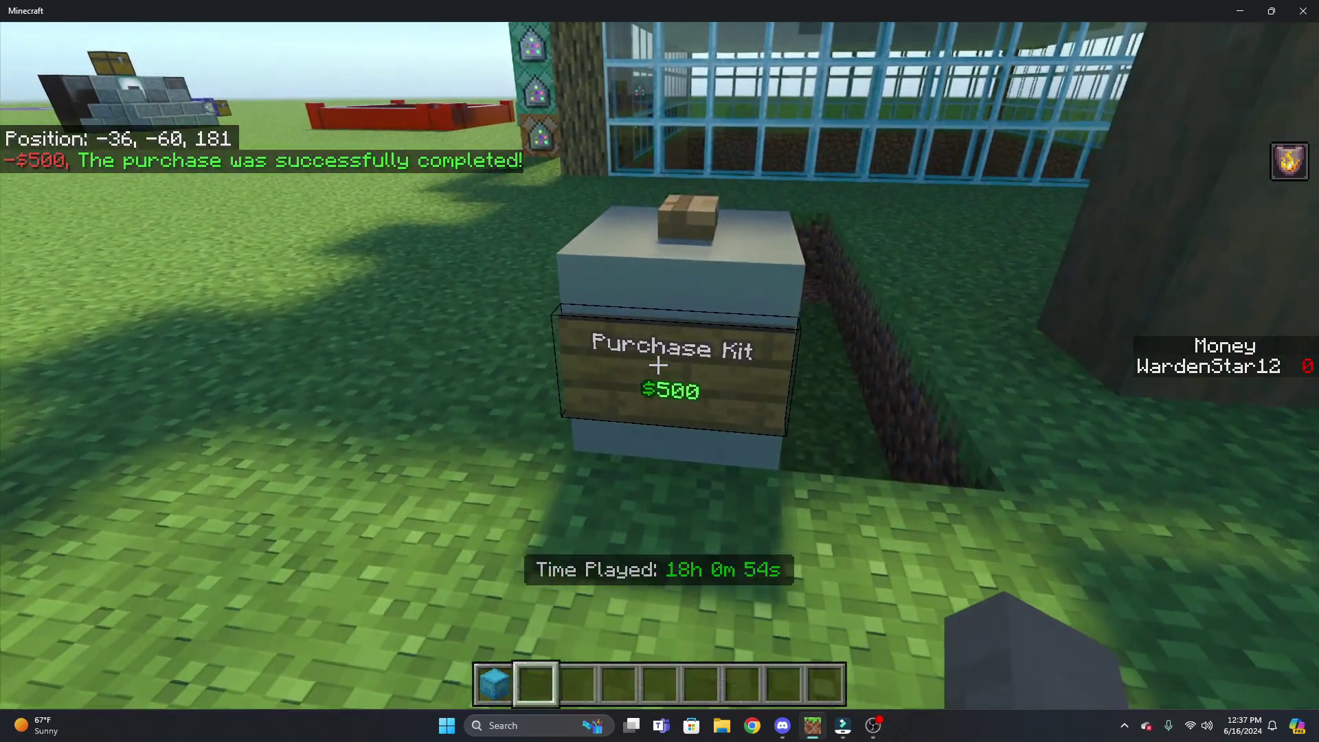
key(t)
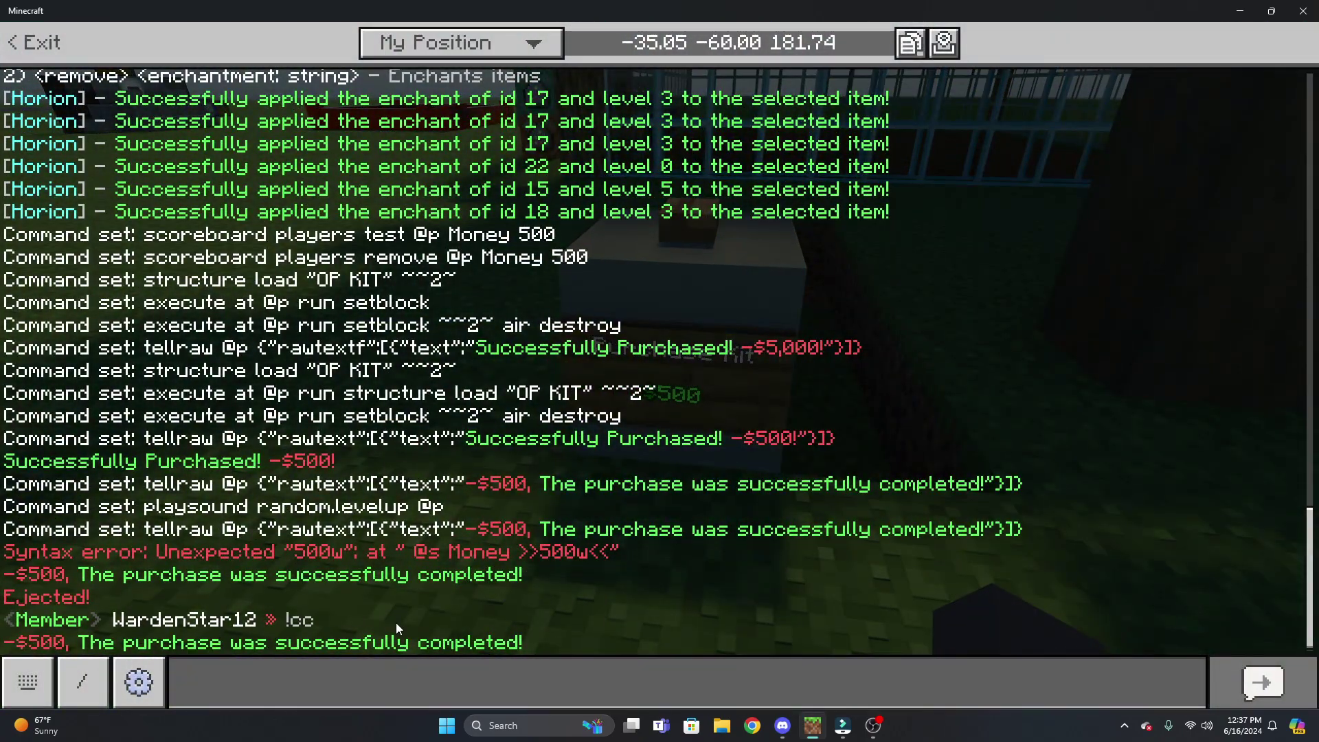
key(Escape)
- Place and open the purchased OP KIT box to examine its contents, and break it and clear it from the hotbar
key(e)
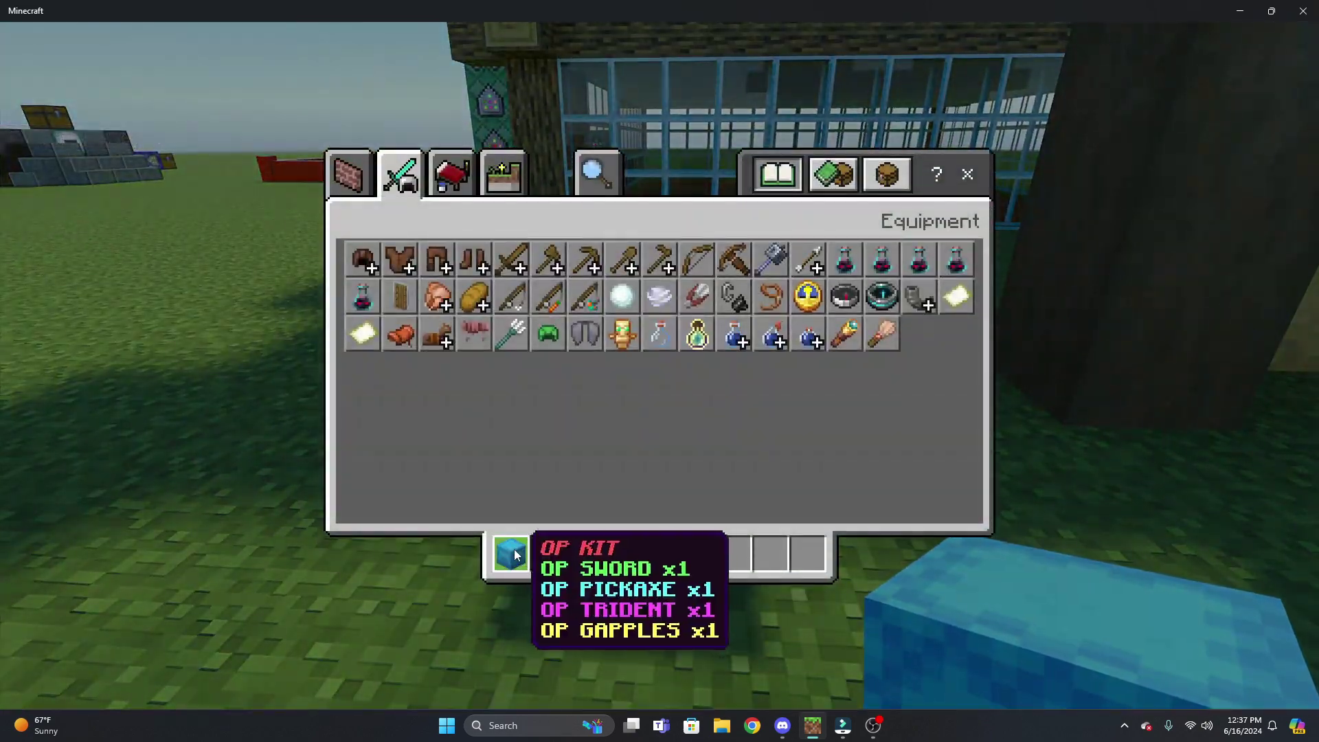
key(e)
right_click(658, 366)
right_click(658, 365)
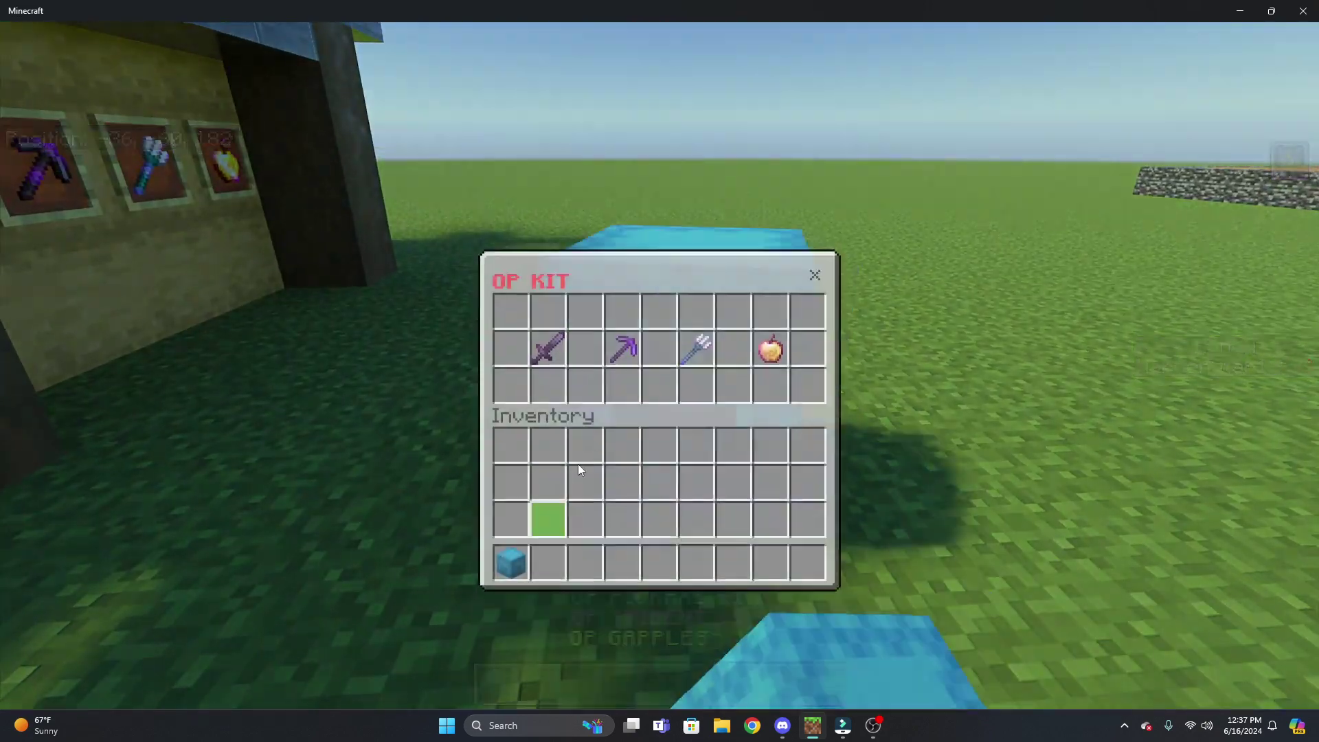
key(Escape)
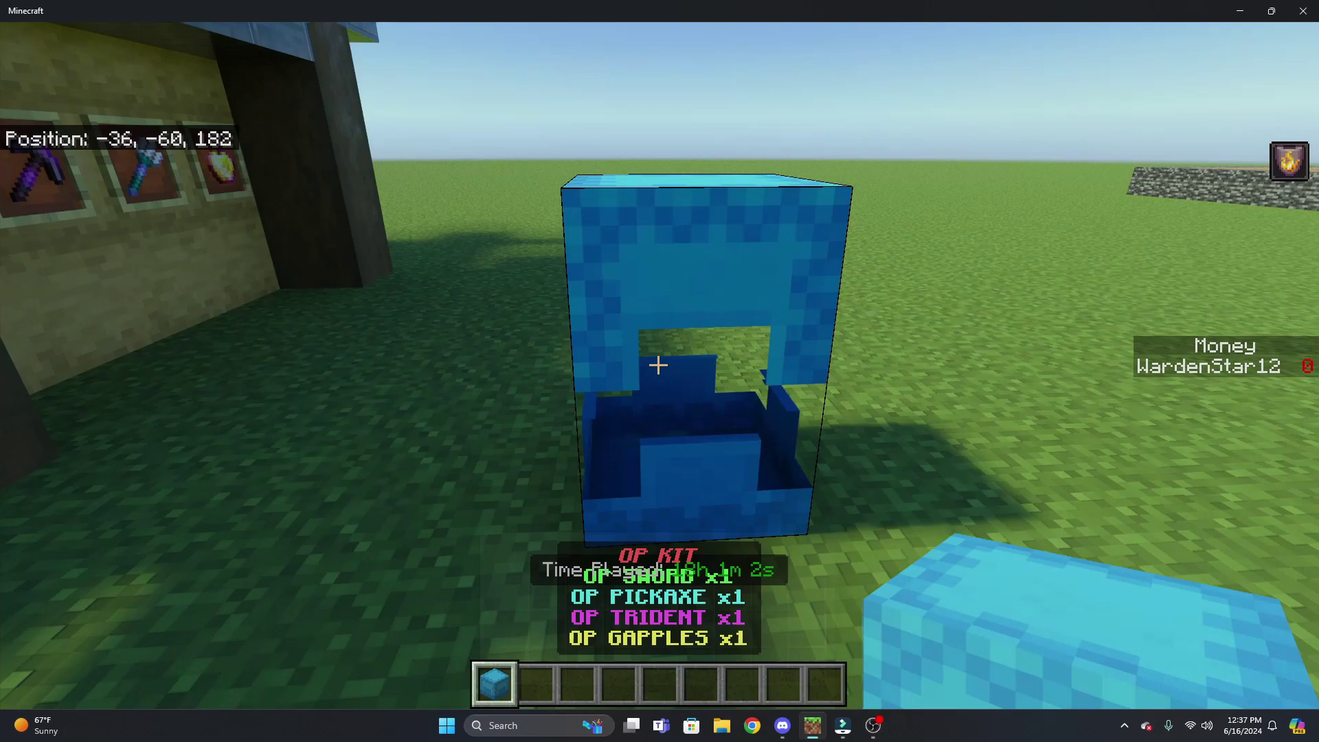
click(660, 365)
key(e)
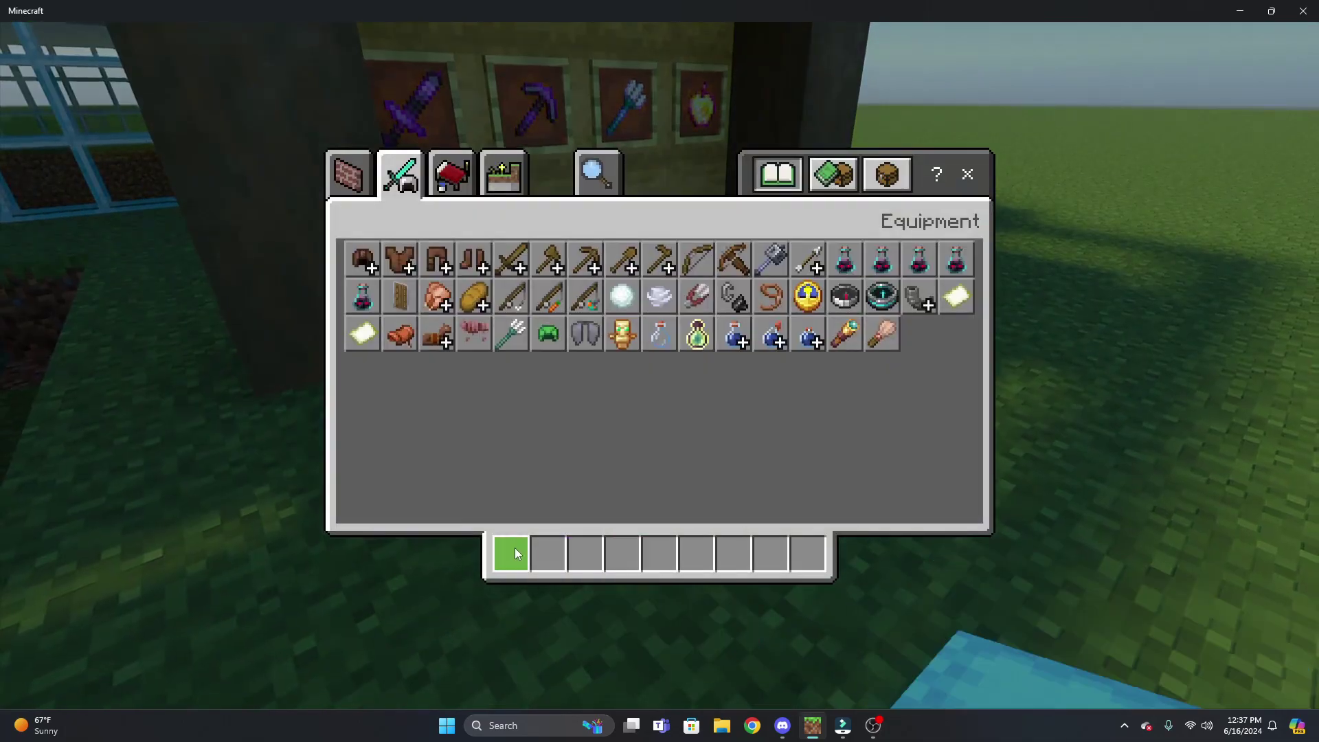
key(Escape)
- Examine the contents of the original OP KIT shulker box and the save settings of the structure block beneath it
right_click(659, 371)
right_click(659, 371)
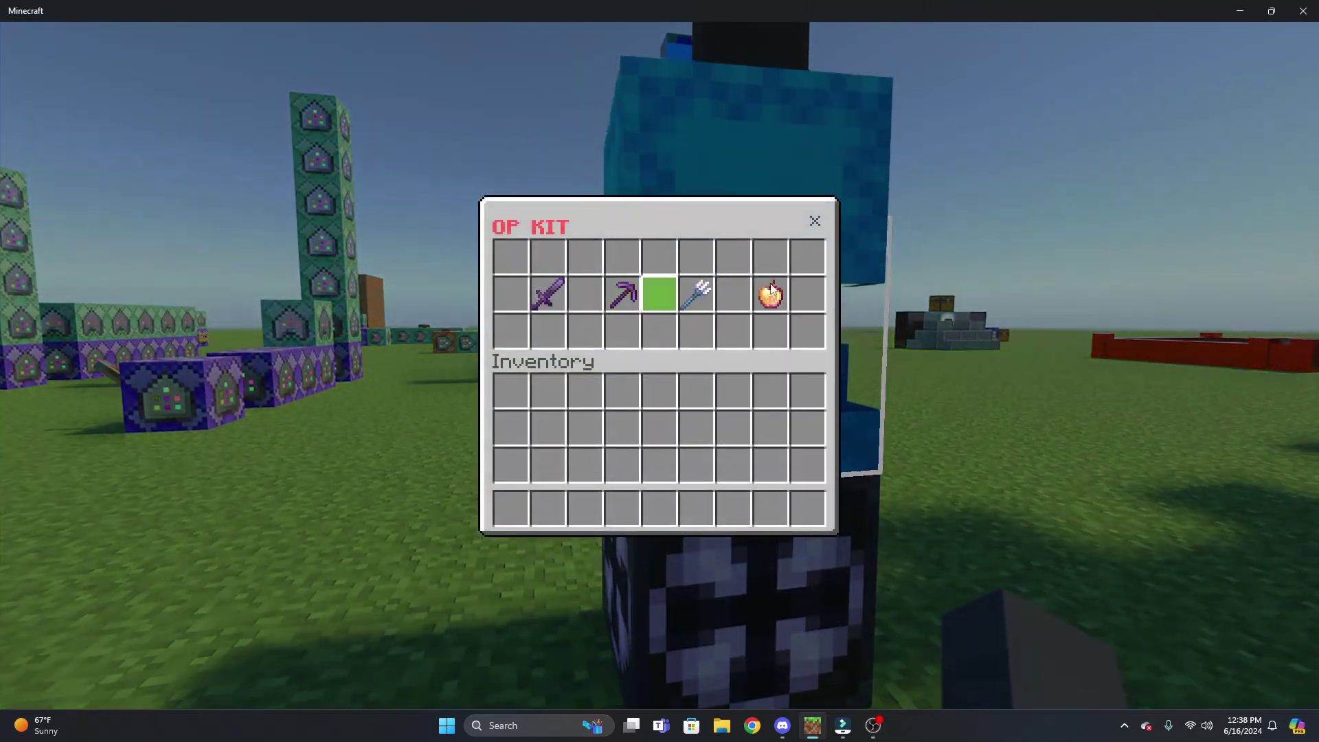
key(Escape)
right_click(659, 371)
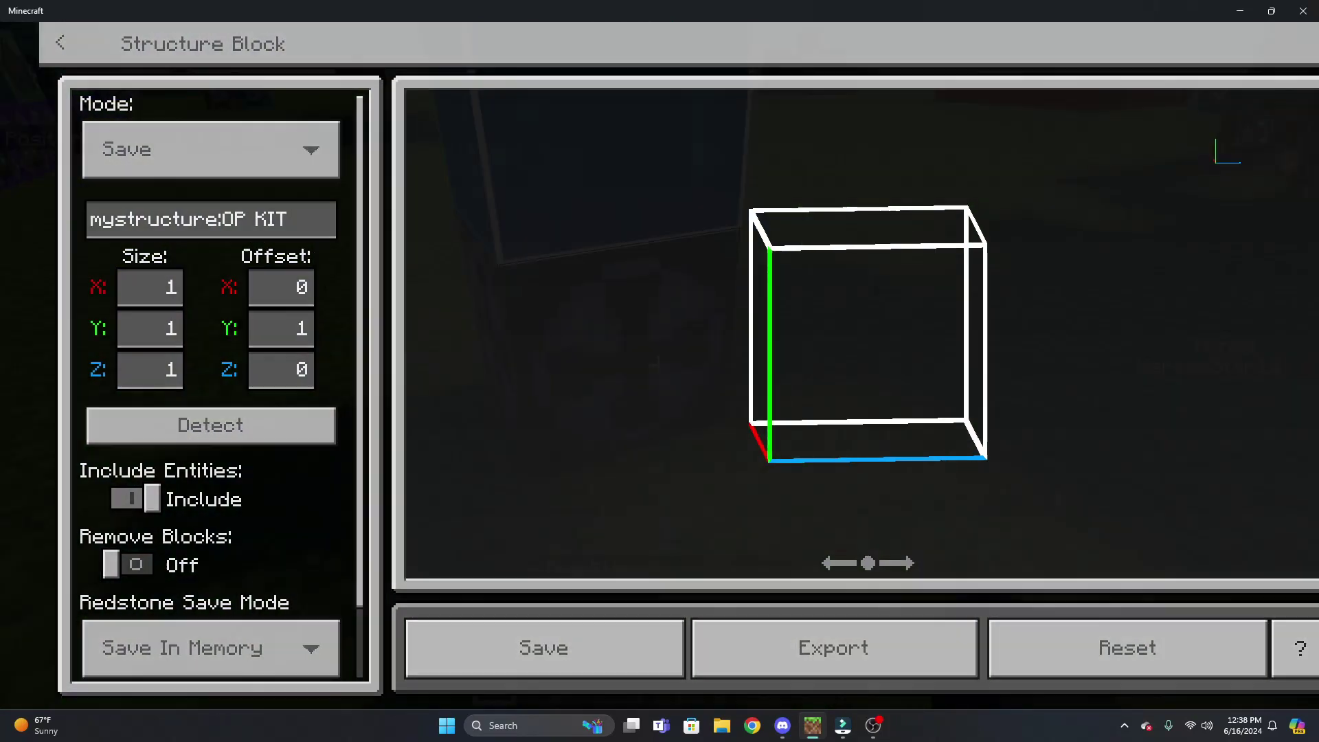
key(Escape)
right_click(659, 371)
key(Escape)
- Examine the commands and settings of the impulse block under the purchase button and the first chain block behind it
key(d)
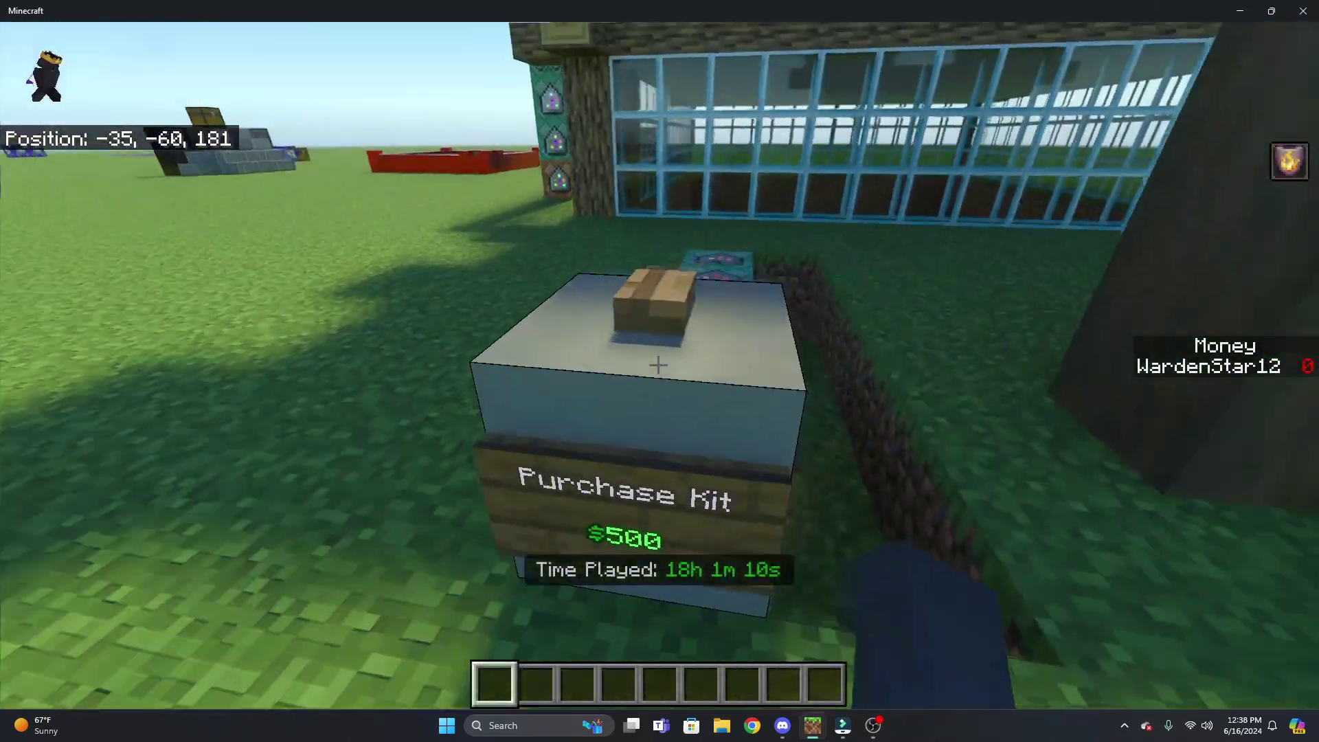
key(F5)
key(F5)
key(F5)
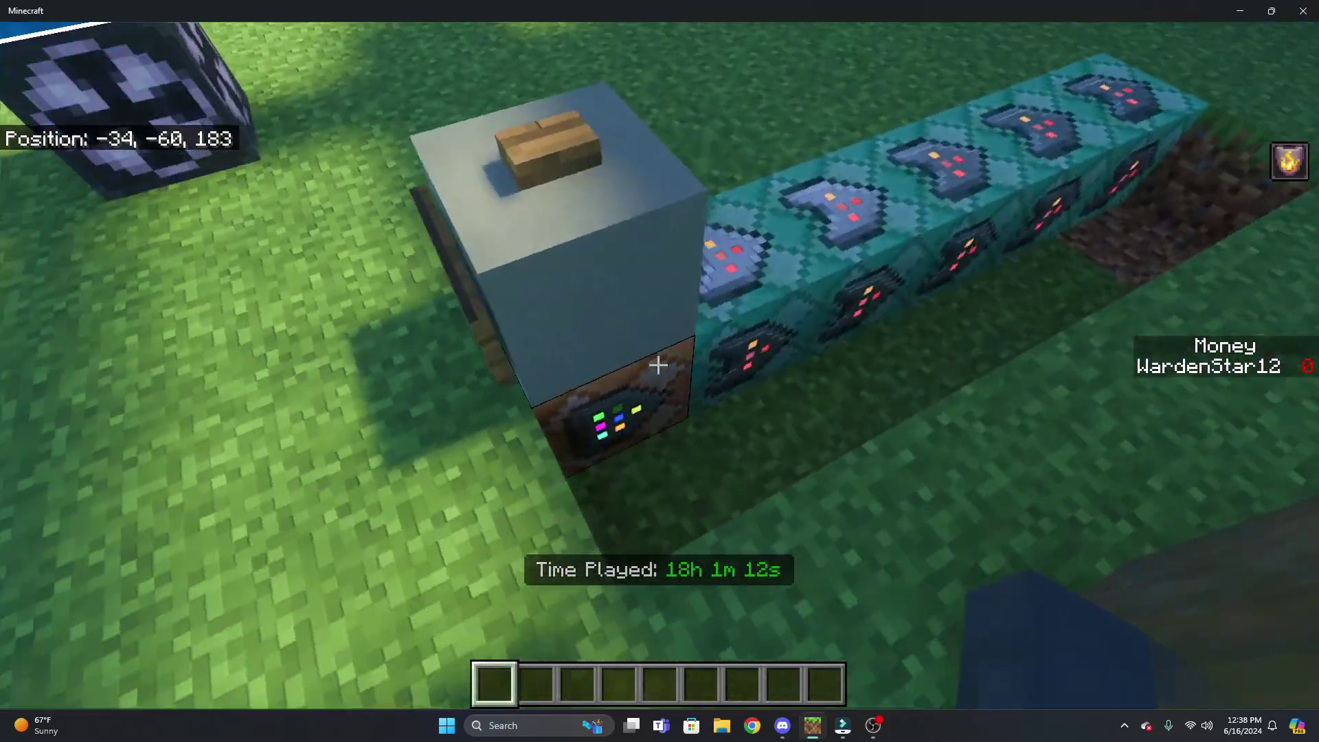
right_click(658, 365)
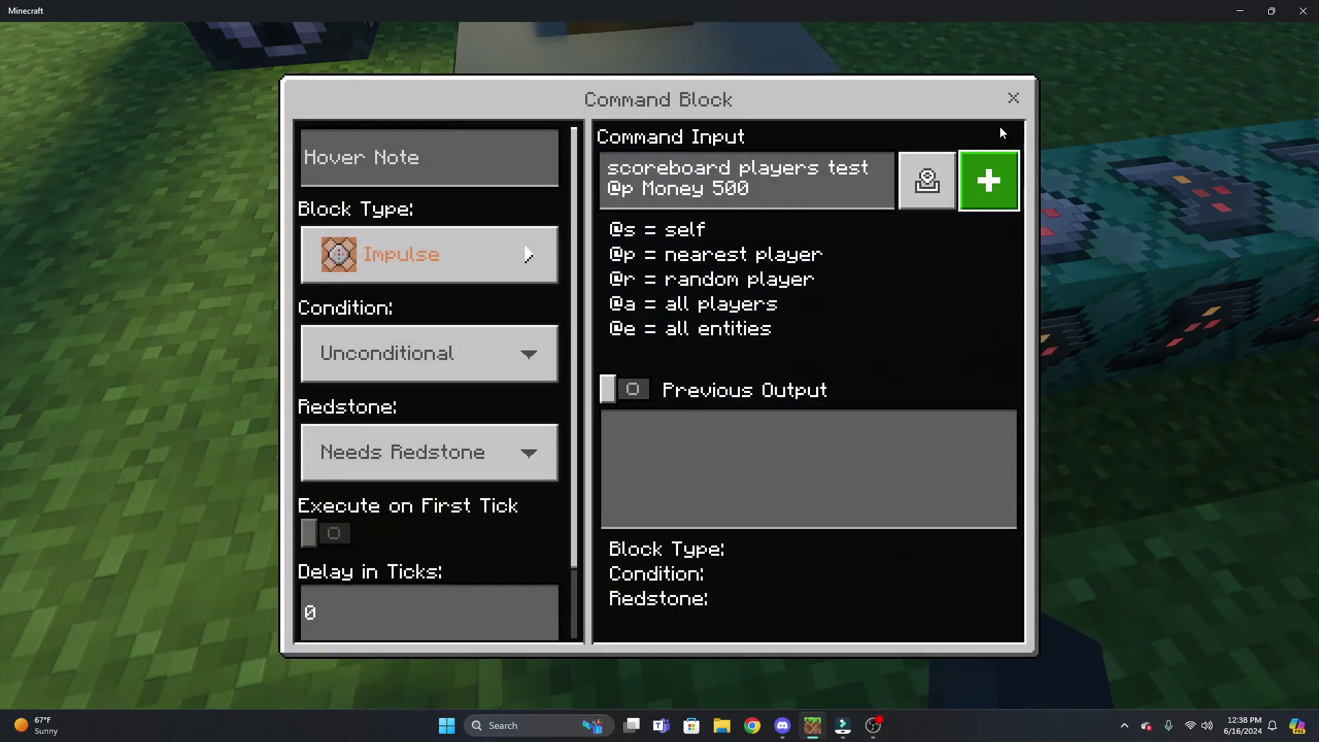
click(1014, 98)
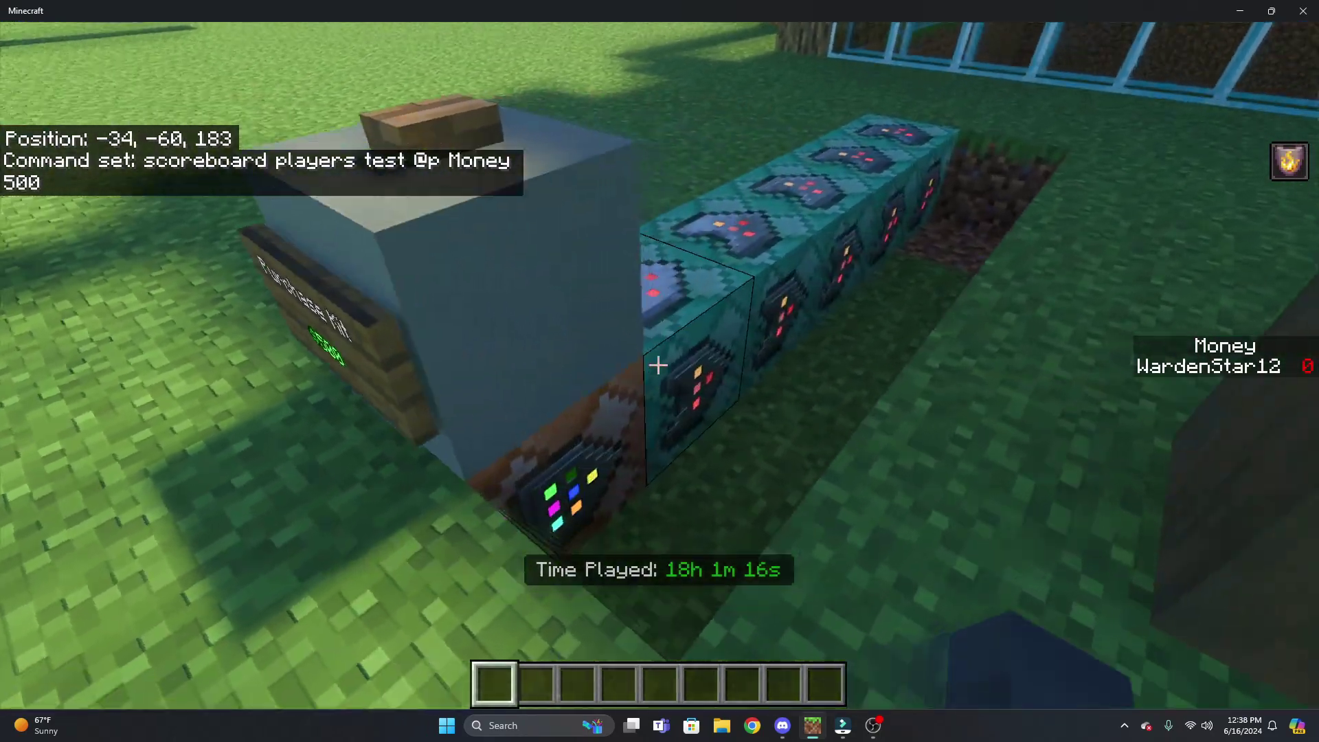
right_click(658, 365)
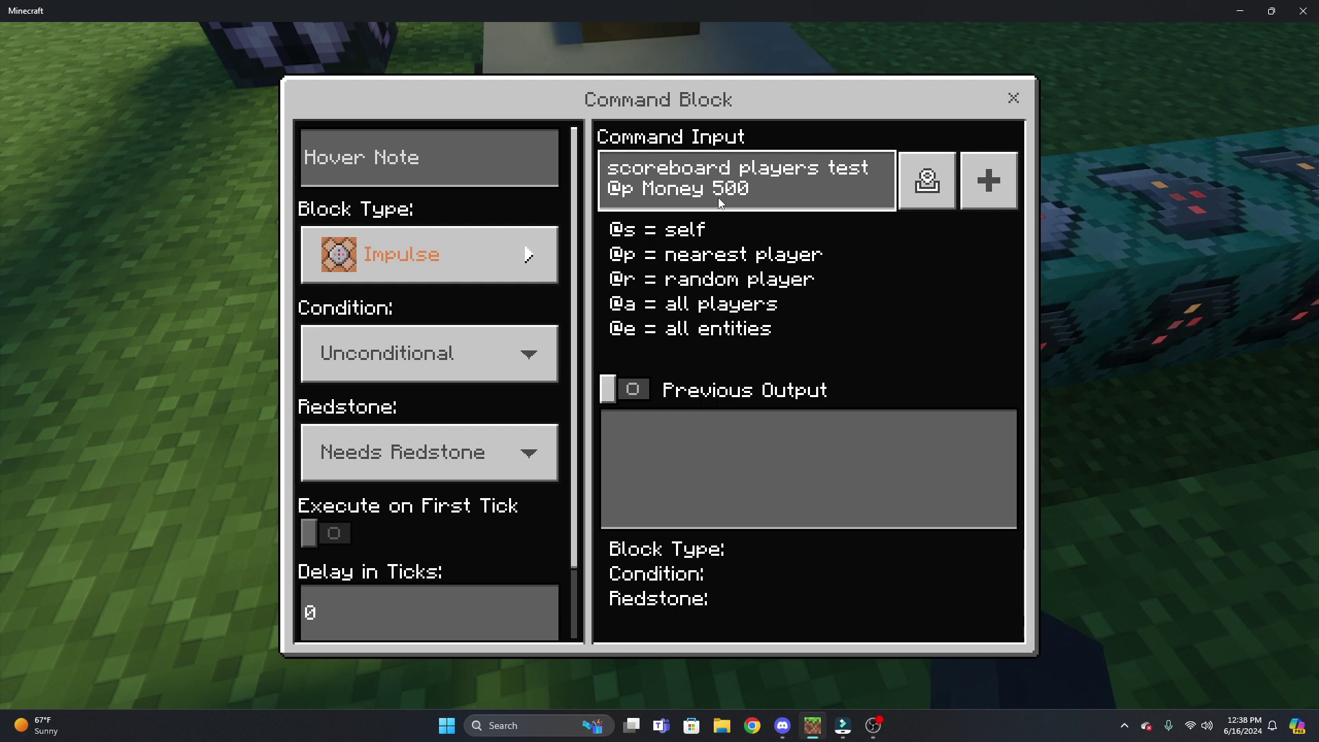
click(1009, 109)
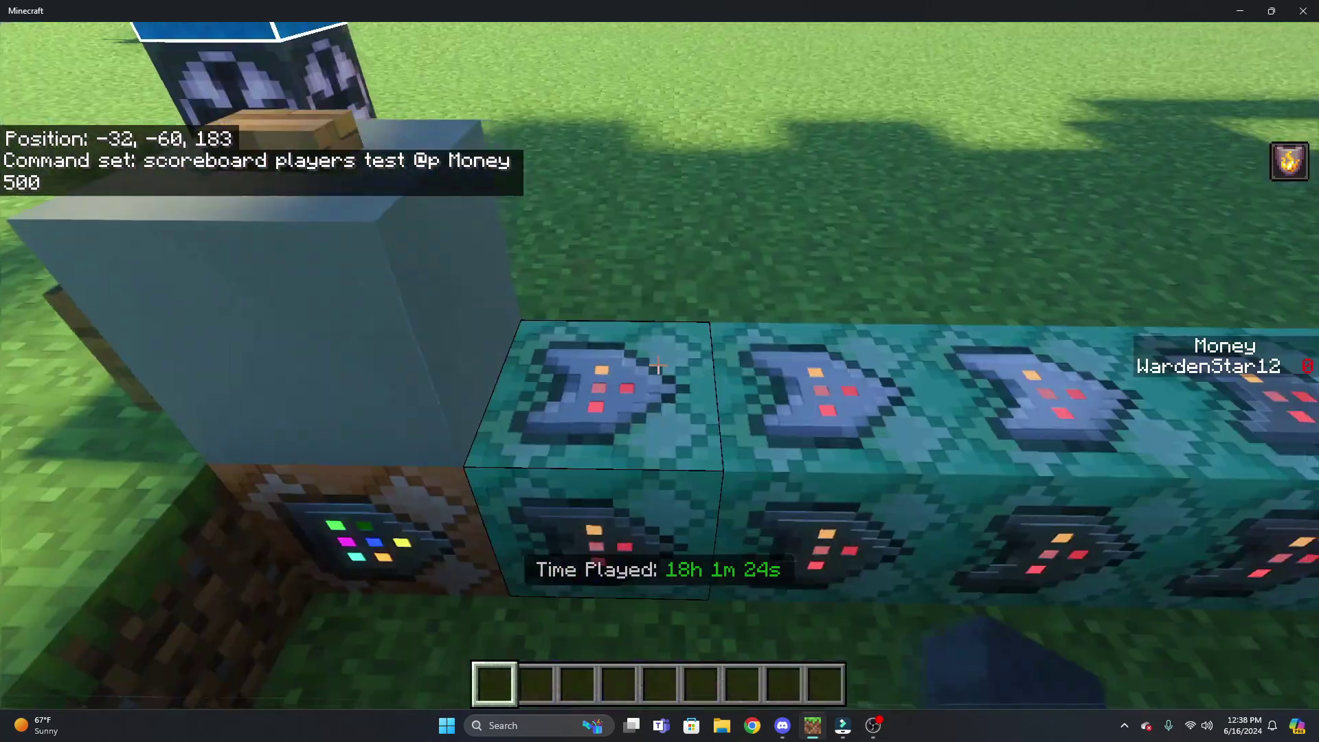
right_click(659, 365)
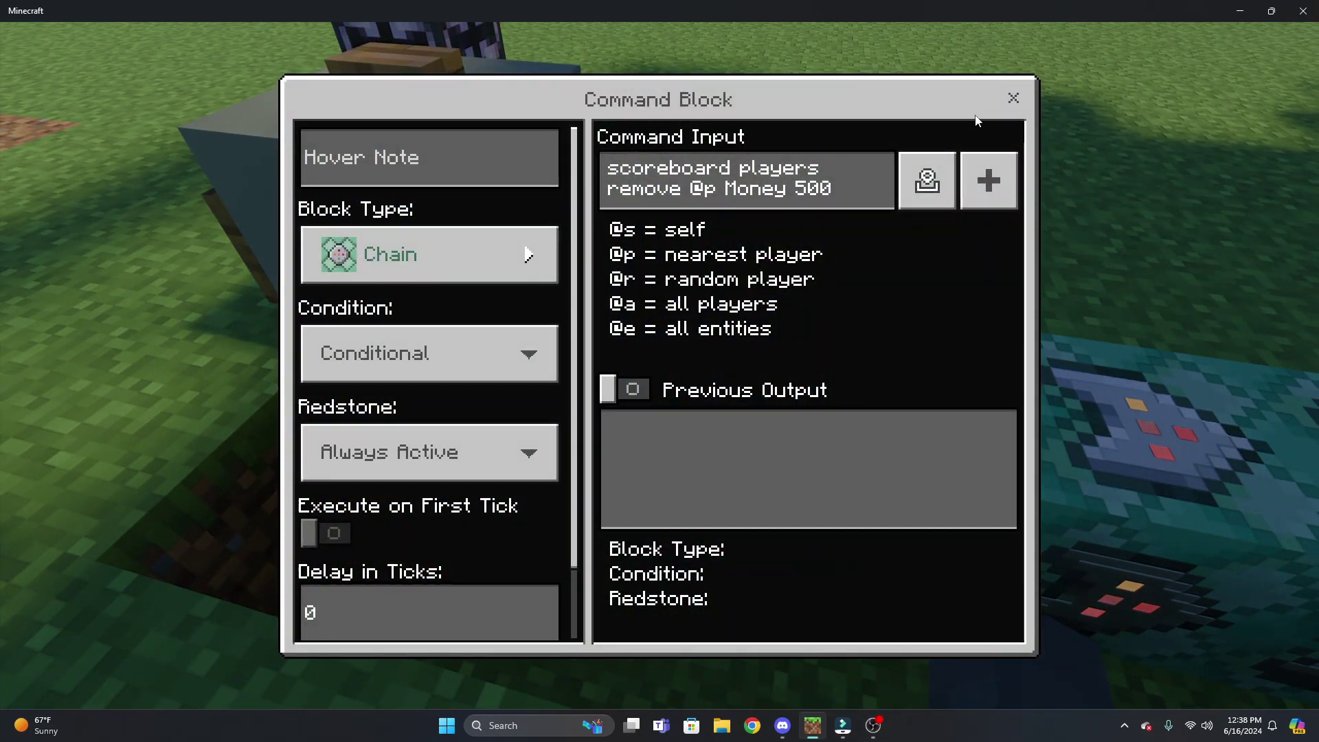
click(1014, 98)
right_click(660, 371)
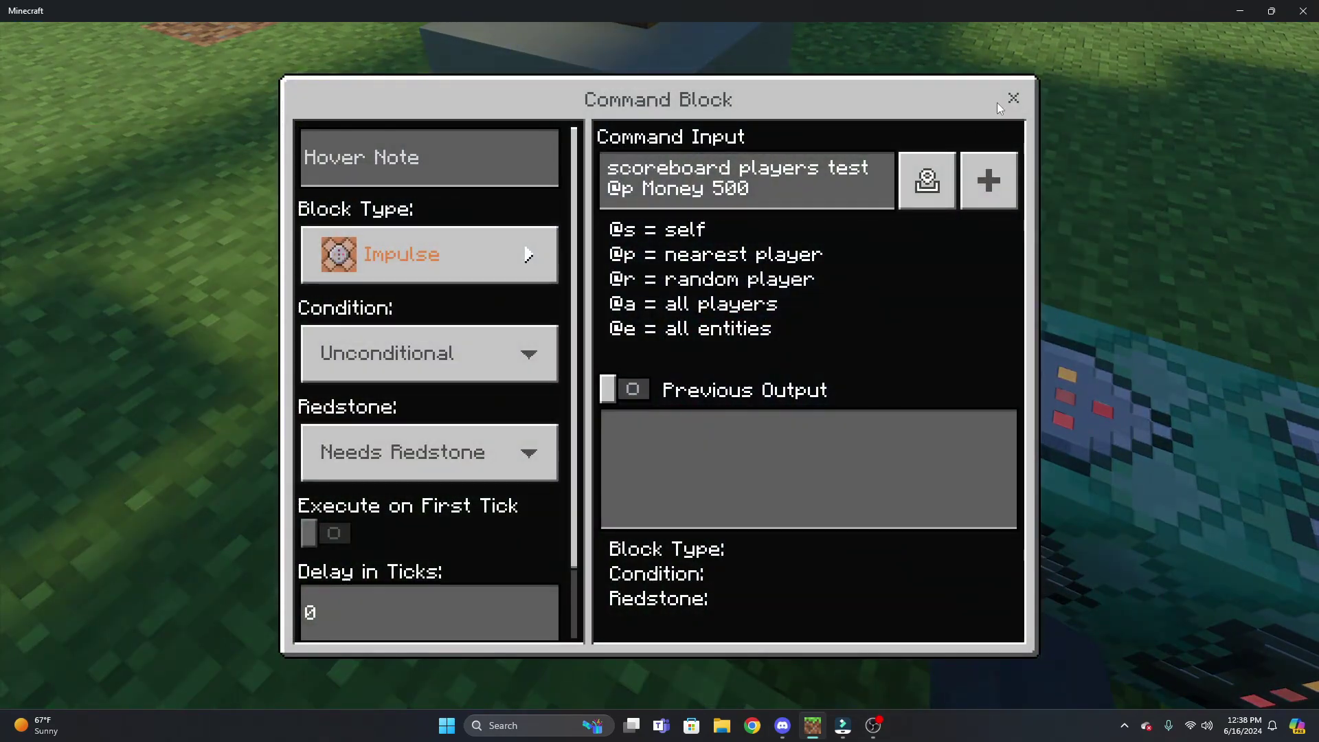
click(1014, 97)
right_click(660, 371)
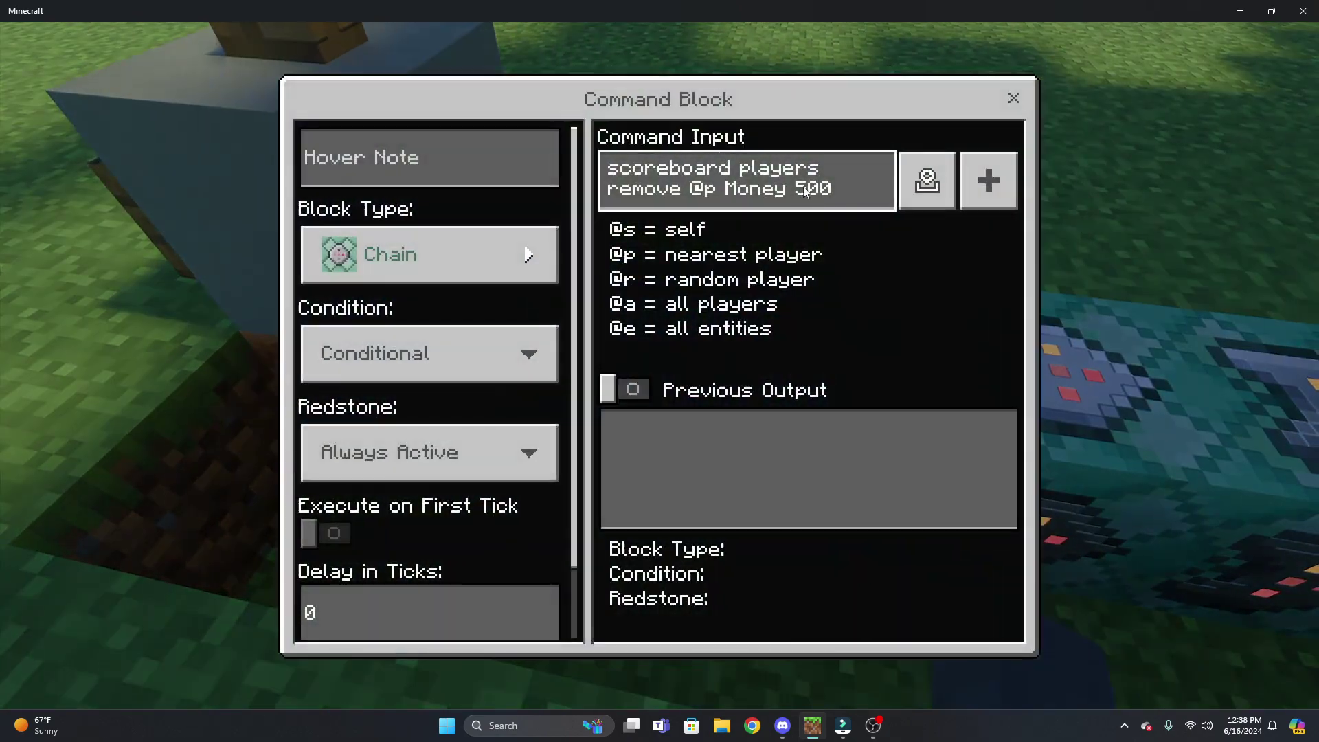
click(1013, 97)
- Try to add a dummy scoreboard objective named Money with a chat command
text(t/scoreboard ov)
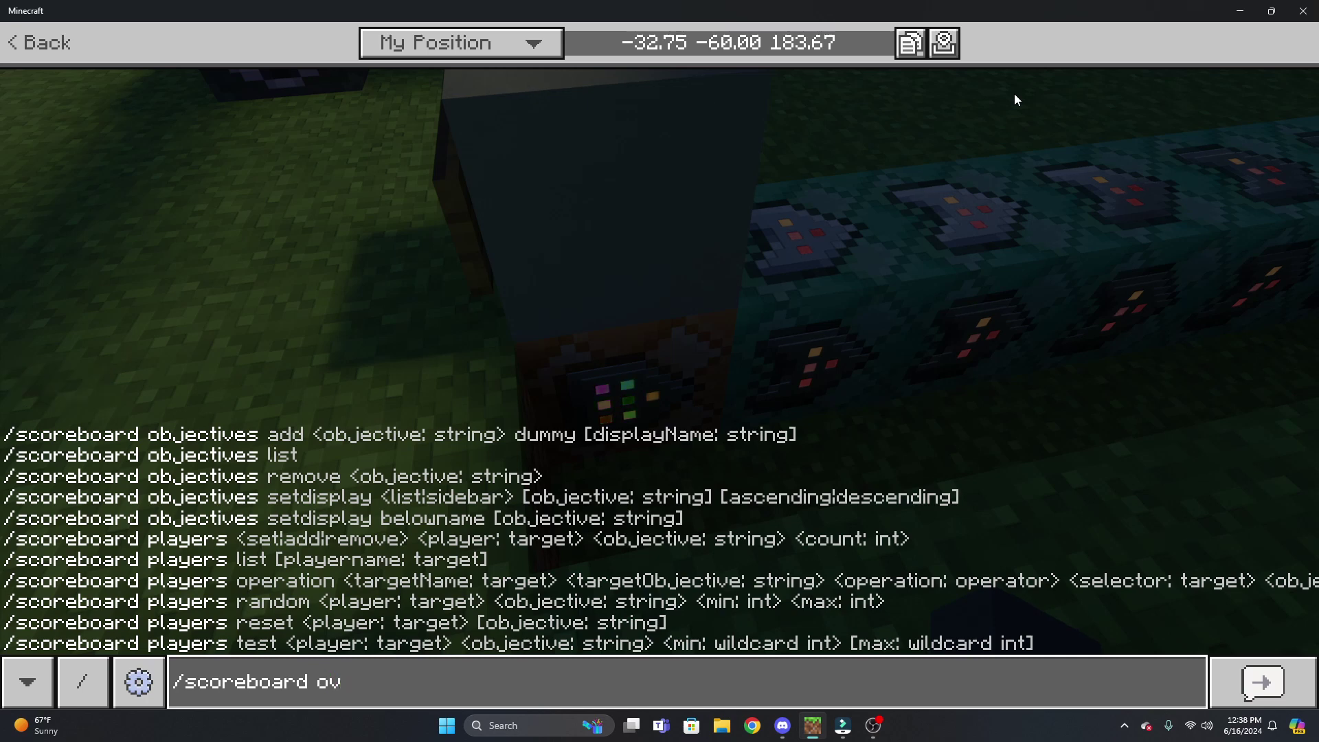
key(BackSpace)
text(bjectives add )
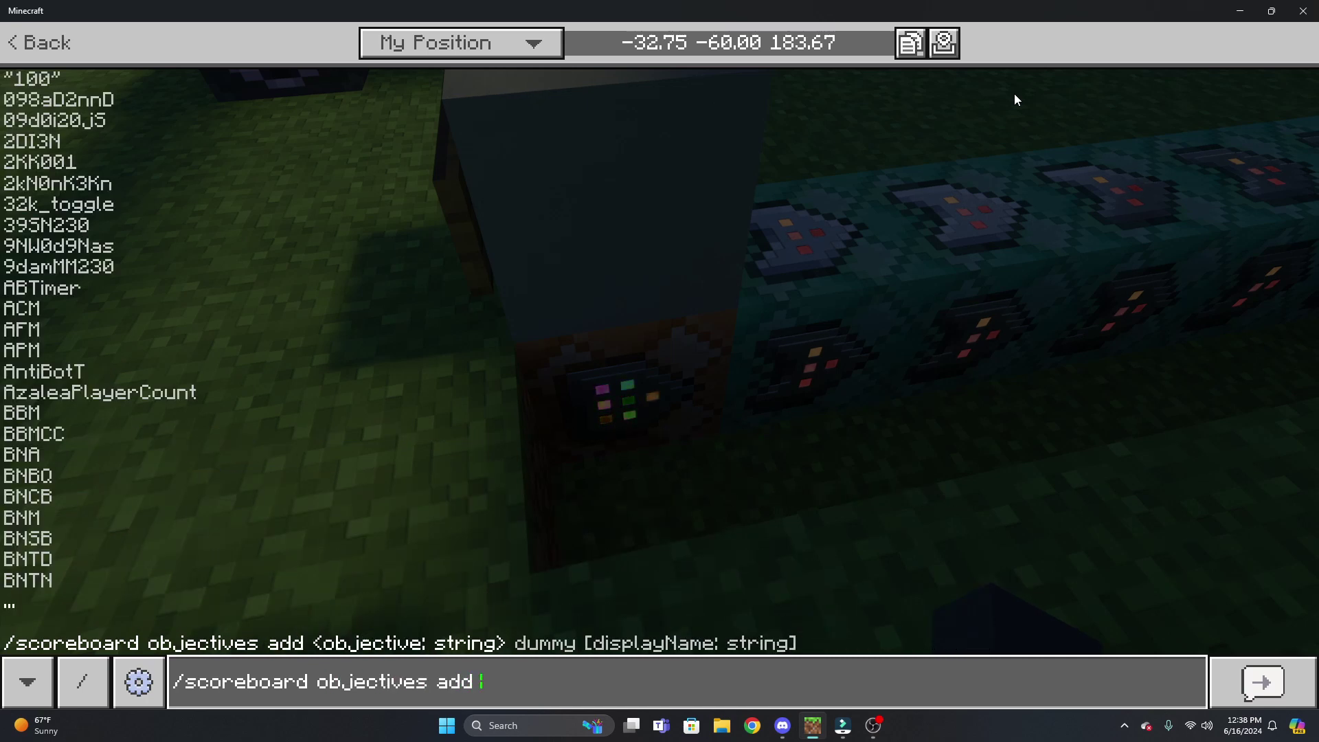
text(Tokens dummy)
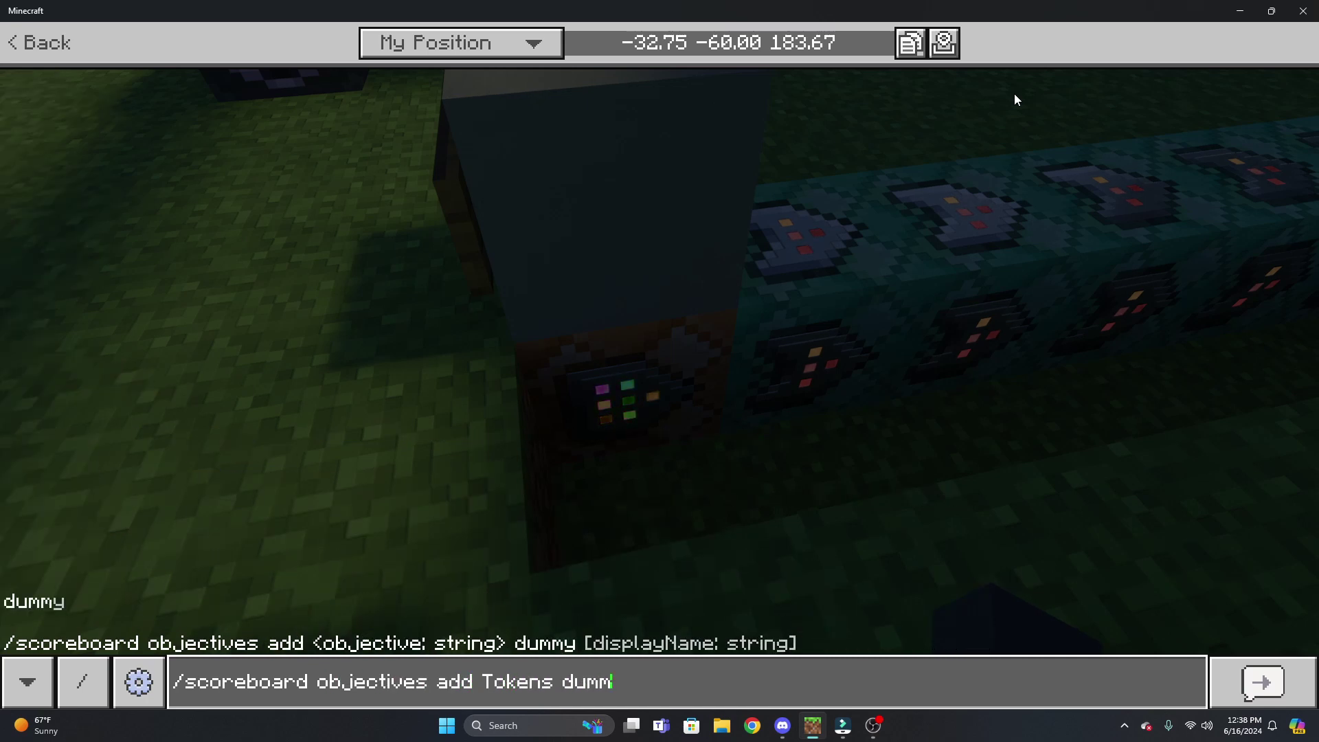
key(BackSpace)
key(BackSpace)
text(Mo)
key(Return)
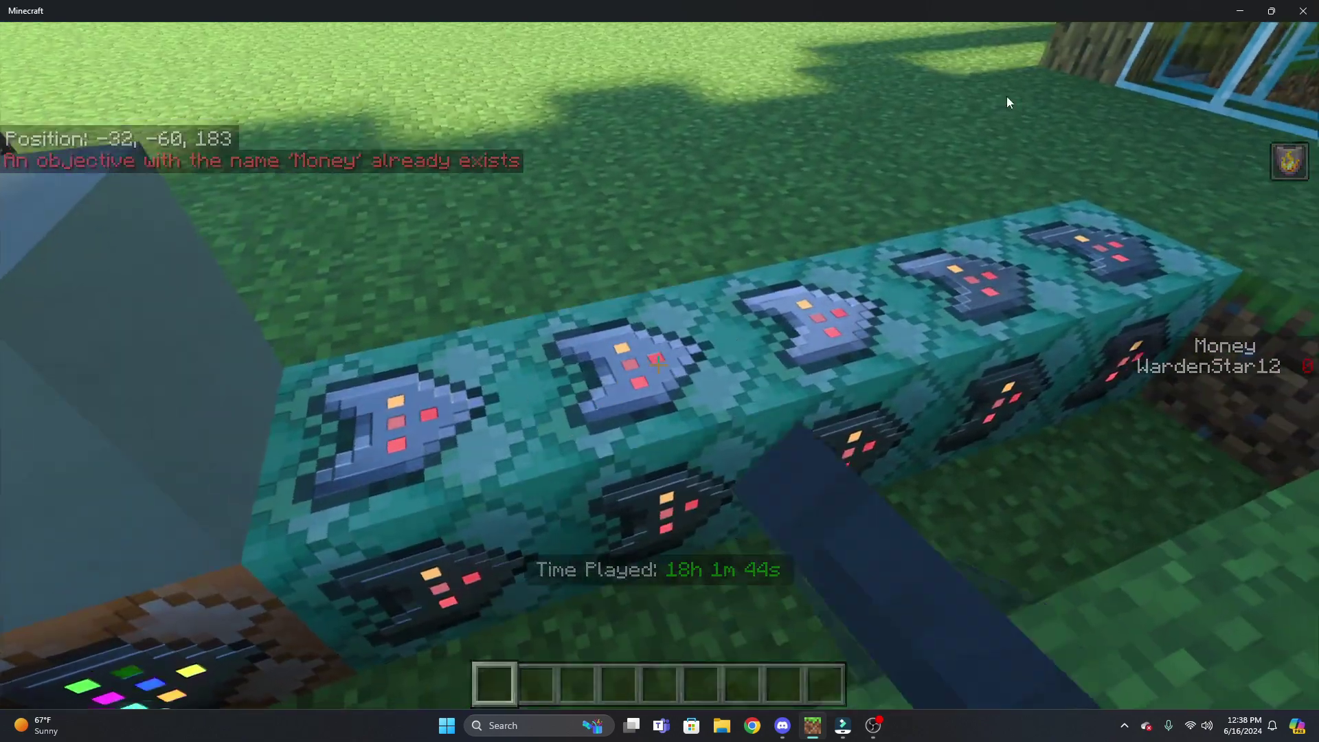
- Examine the full structure load command for "OP KIT" in the second chain command block
right_click(1007, 102)
click(991, 172)
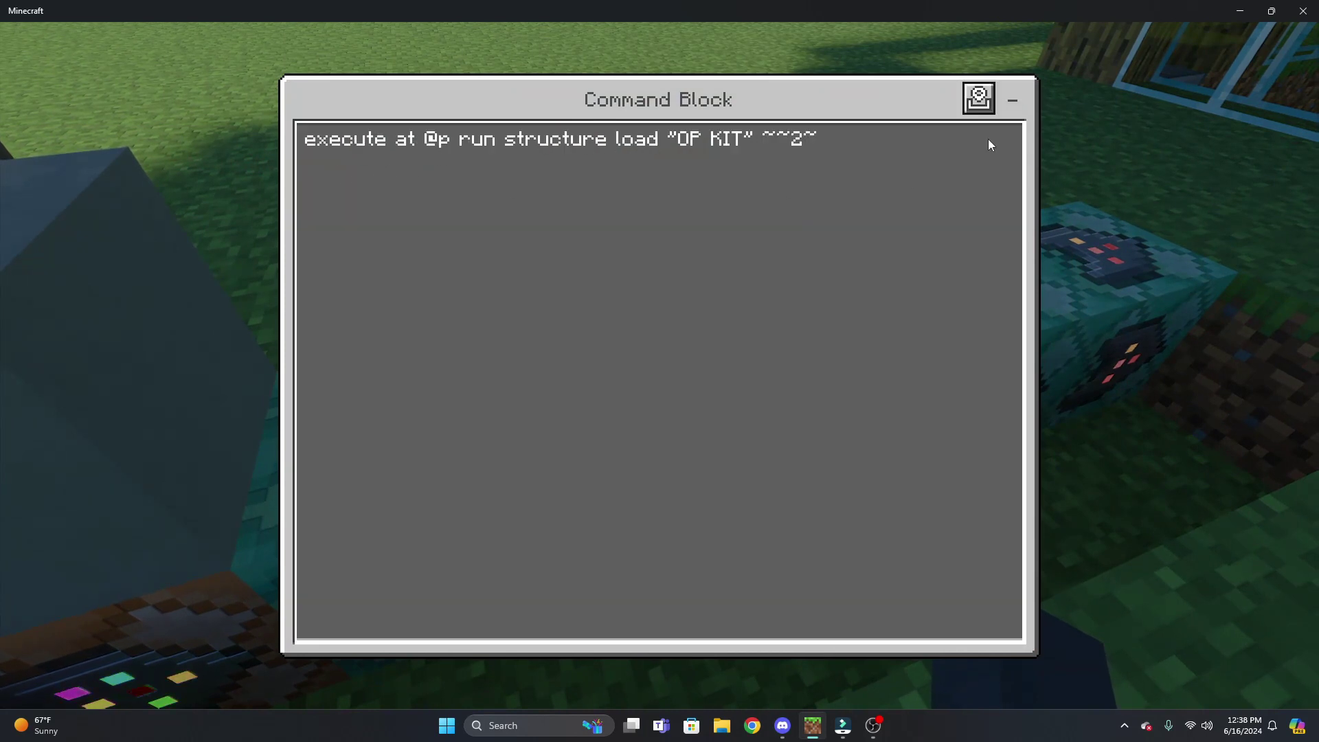
click(1013, 101)
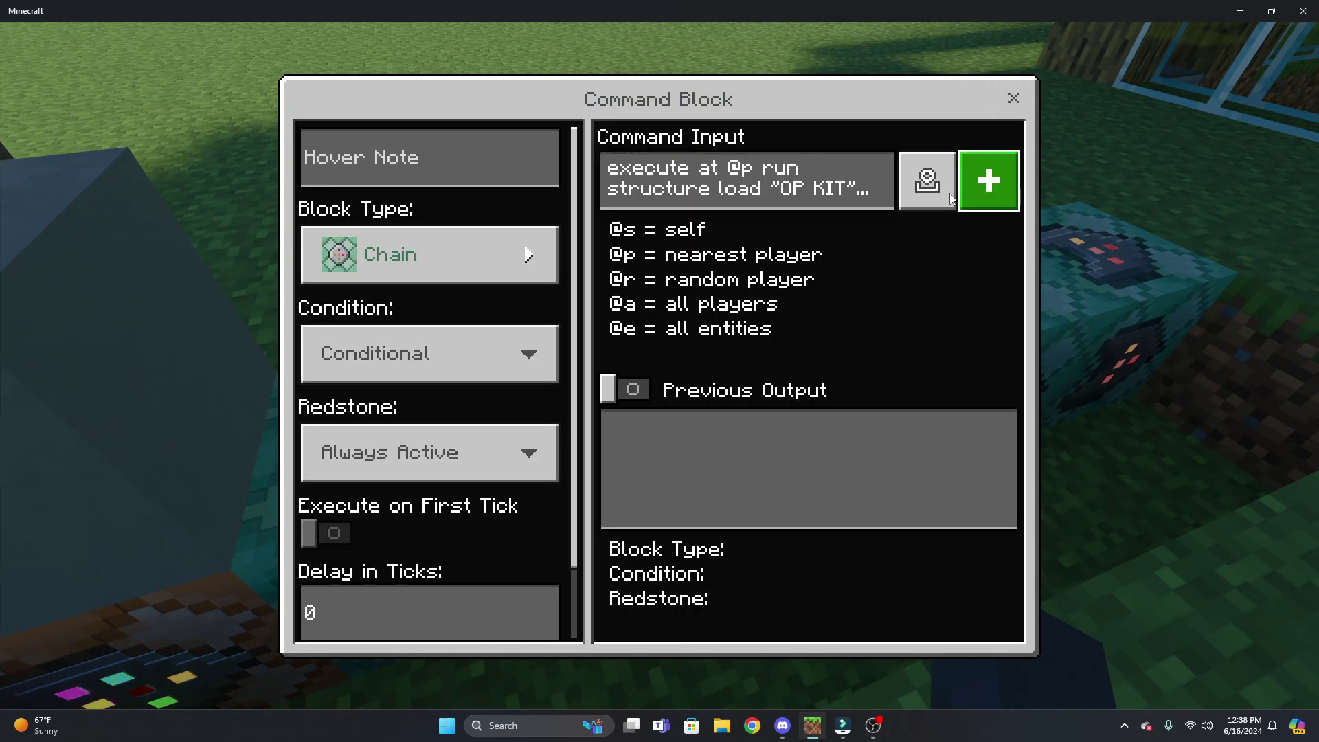
click(976, 189)
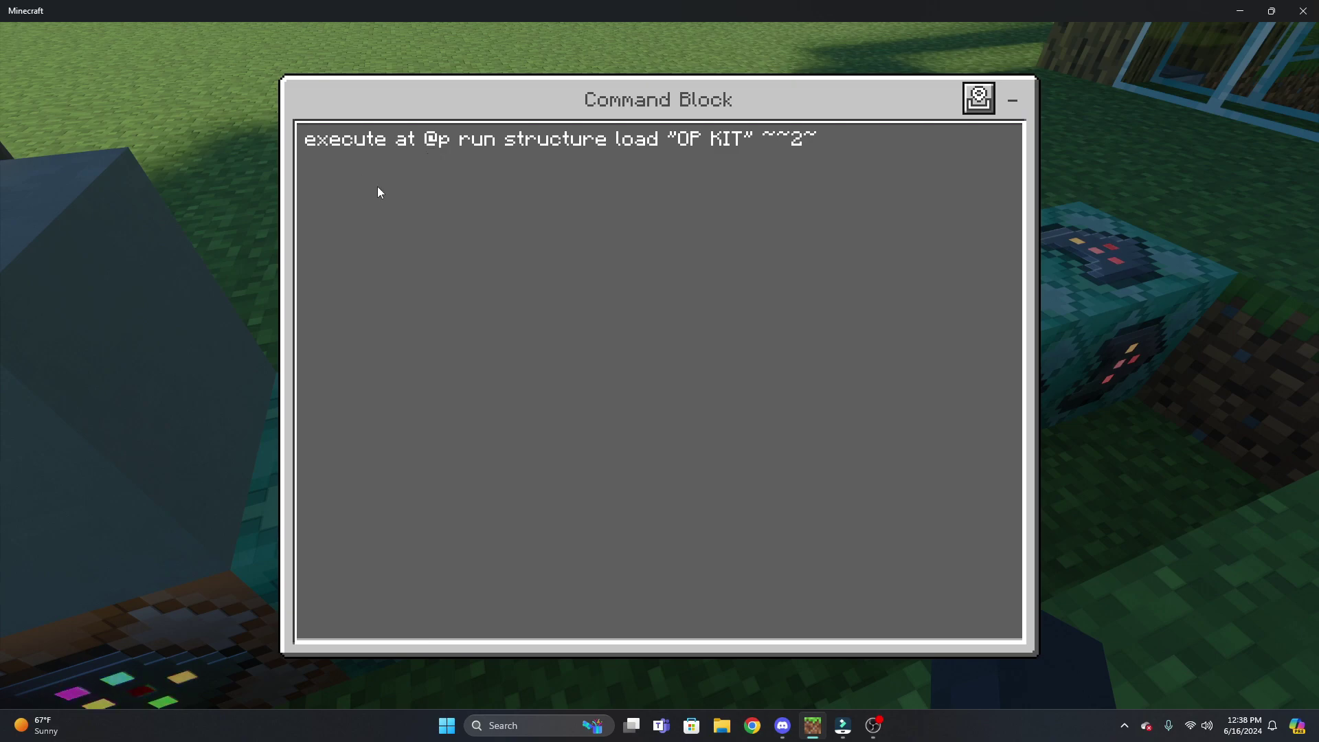
click(1013, 100)
key(Escape)
- Compare the structure name in the second chain block's load command with the name saved in the structure block under the shulker box
key(w)
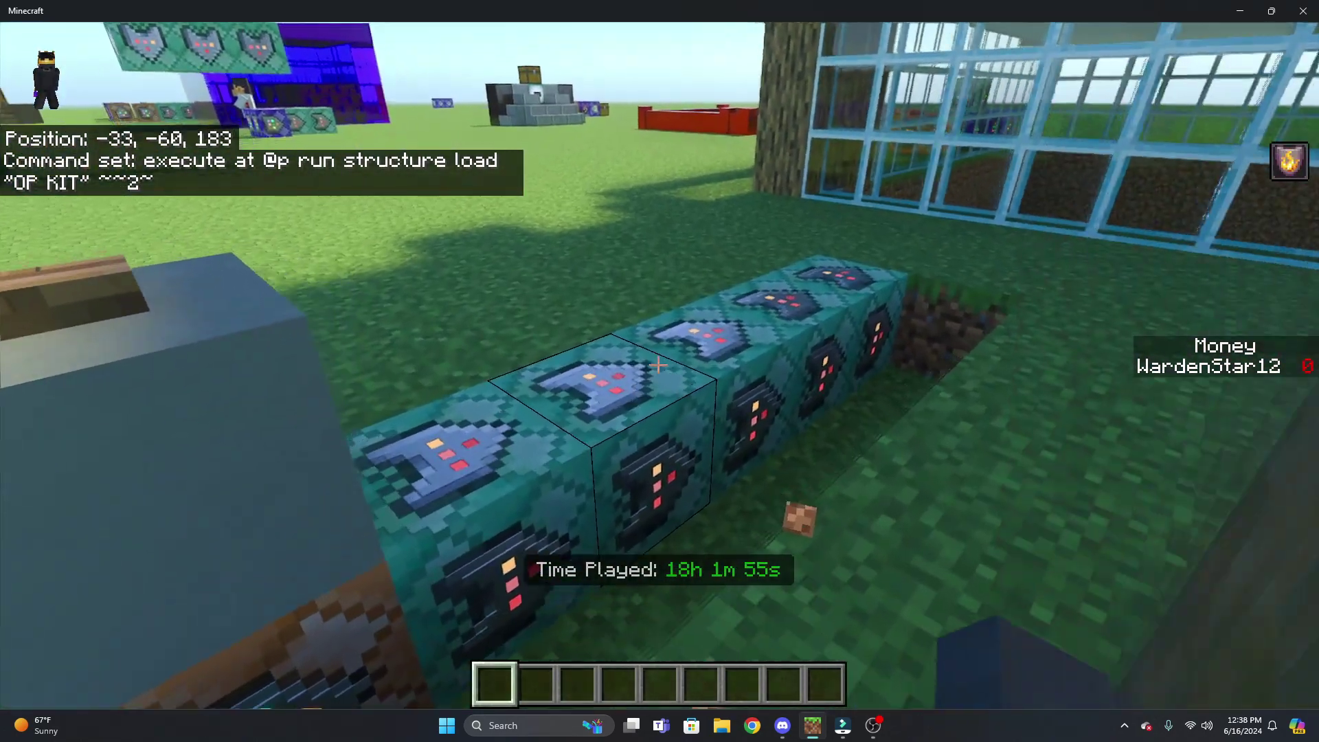
key(space)
key(space)
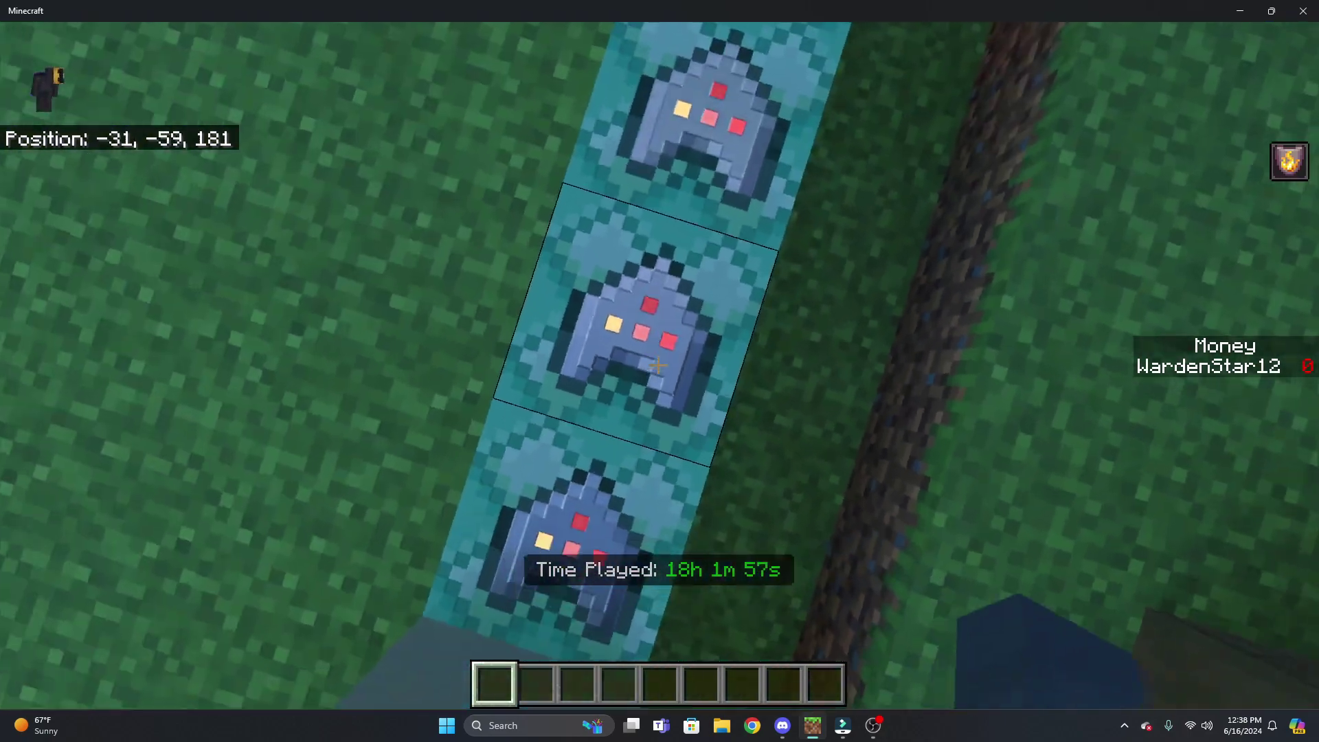
key(s)
key(space)
right_click(657, 365)
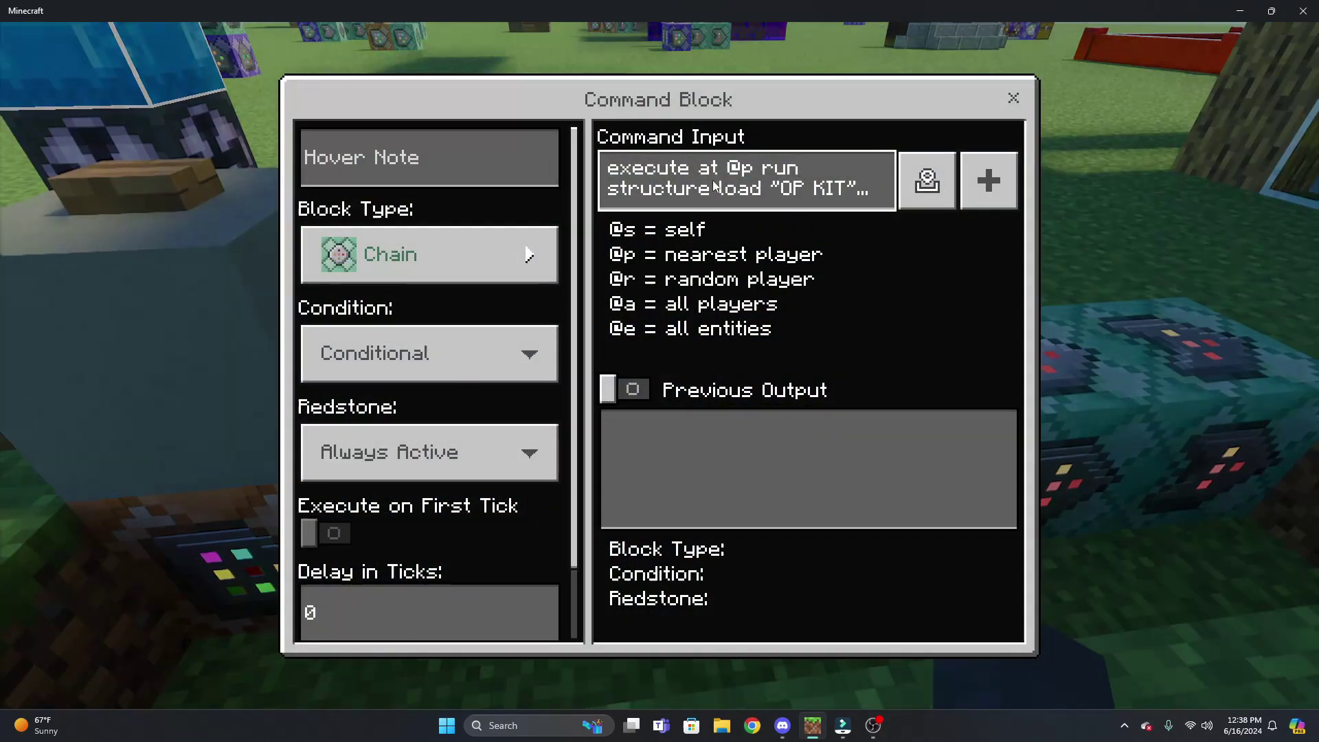
click(989, 160)
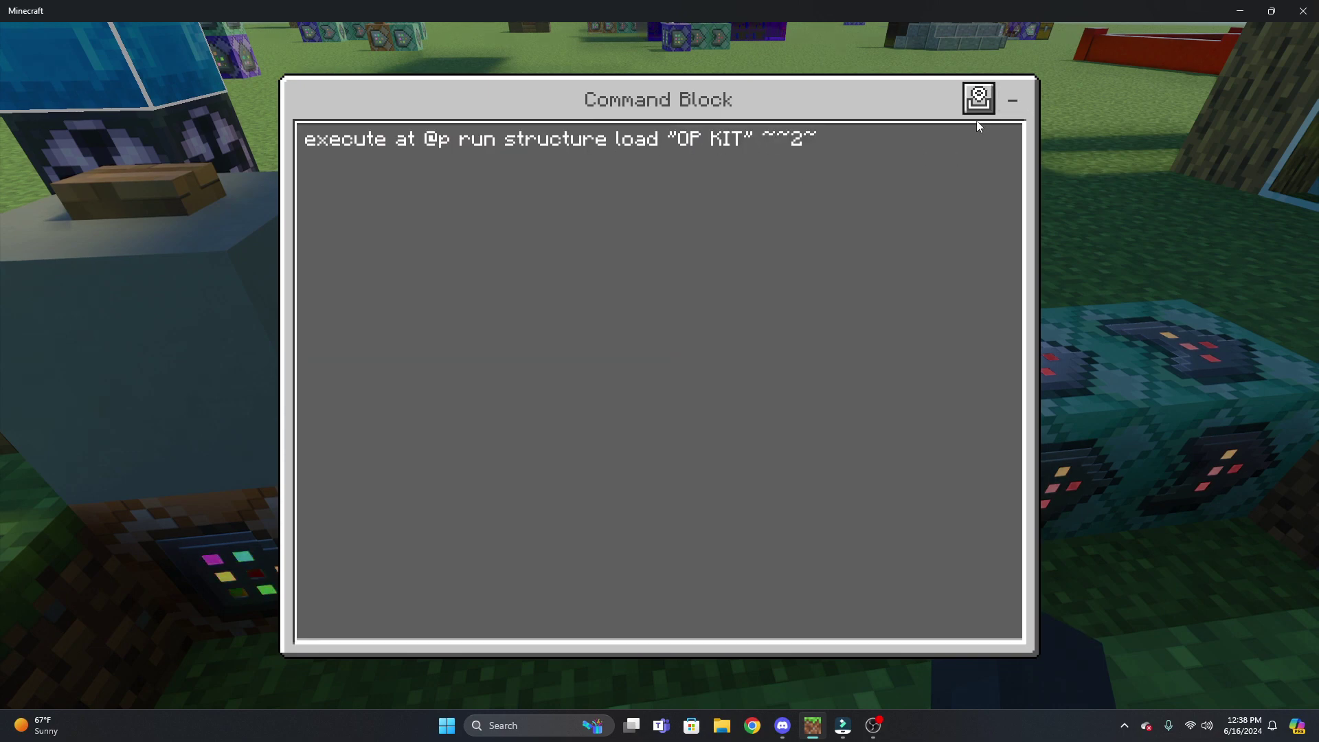
click(978, 98)
key(Escape)
right_click(659, 371)
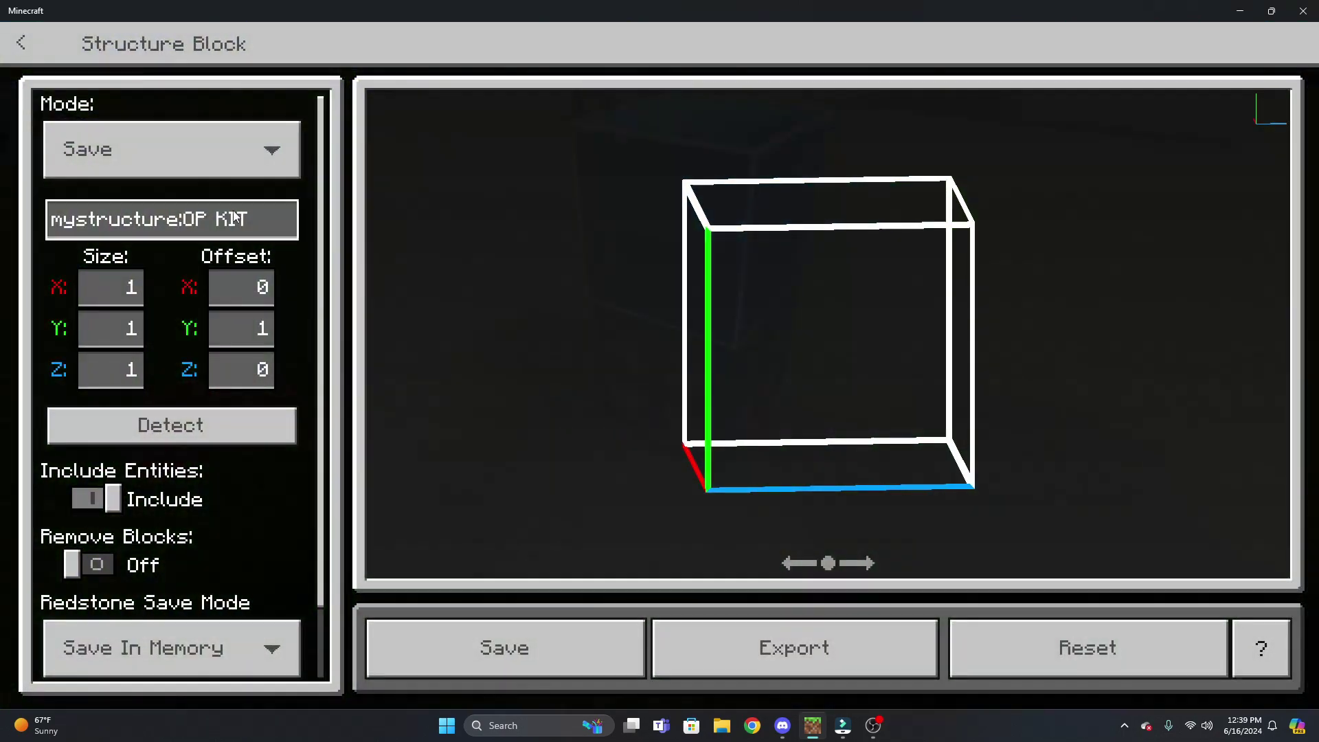
click(23, 46)
- Try to load a structure named "SUPER OP KIT" at the player's position (~~~) with a chat command
key(w)
key(space)
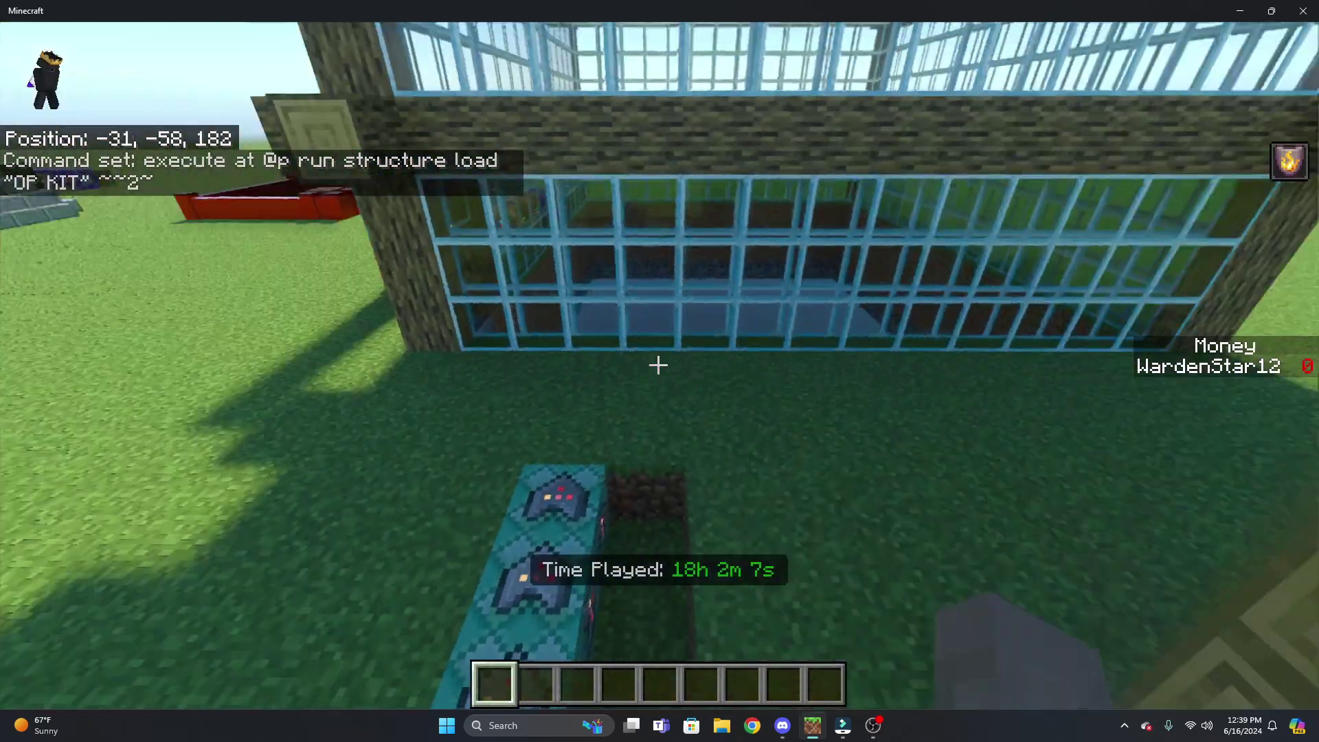
key(slash)
text(stue)
key(BackSpace)
key(BackSpace)
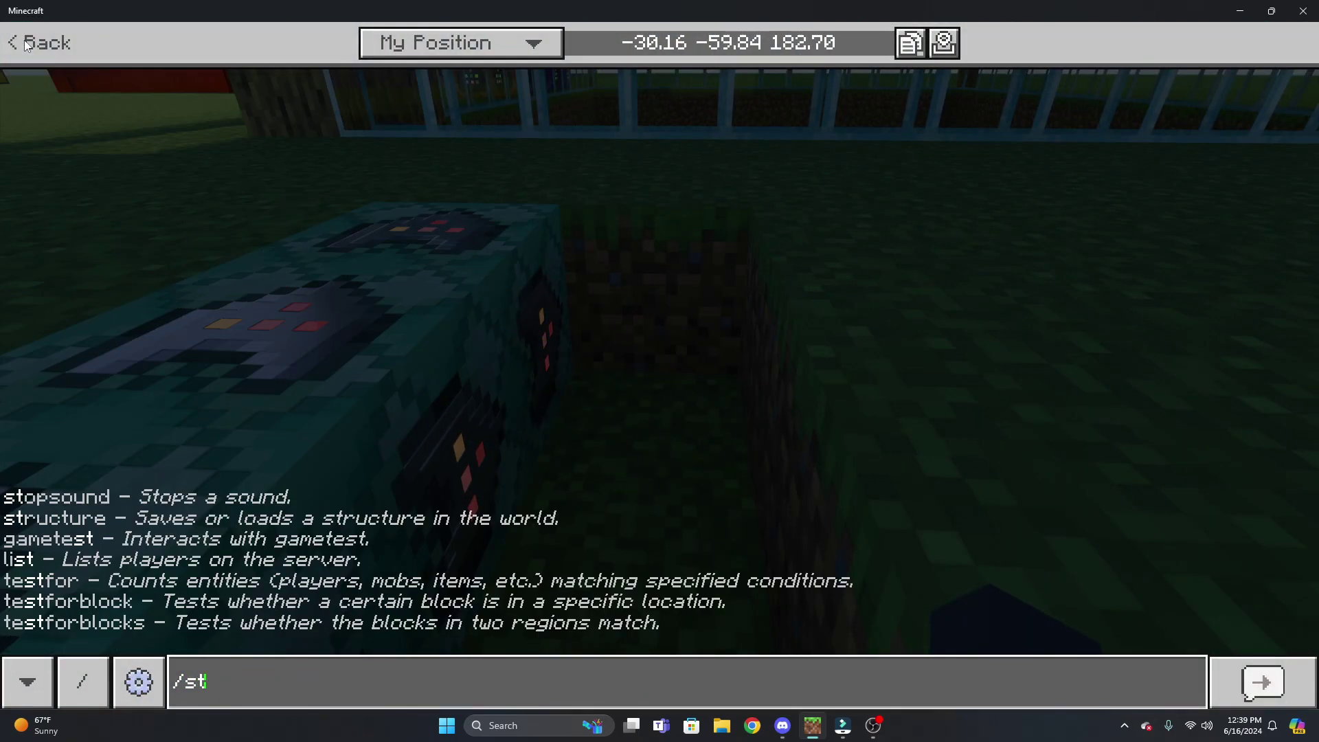
text(ructure load "SUPER OP KI)
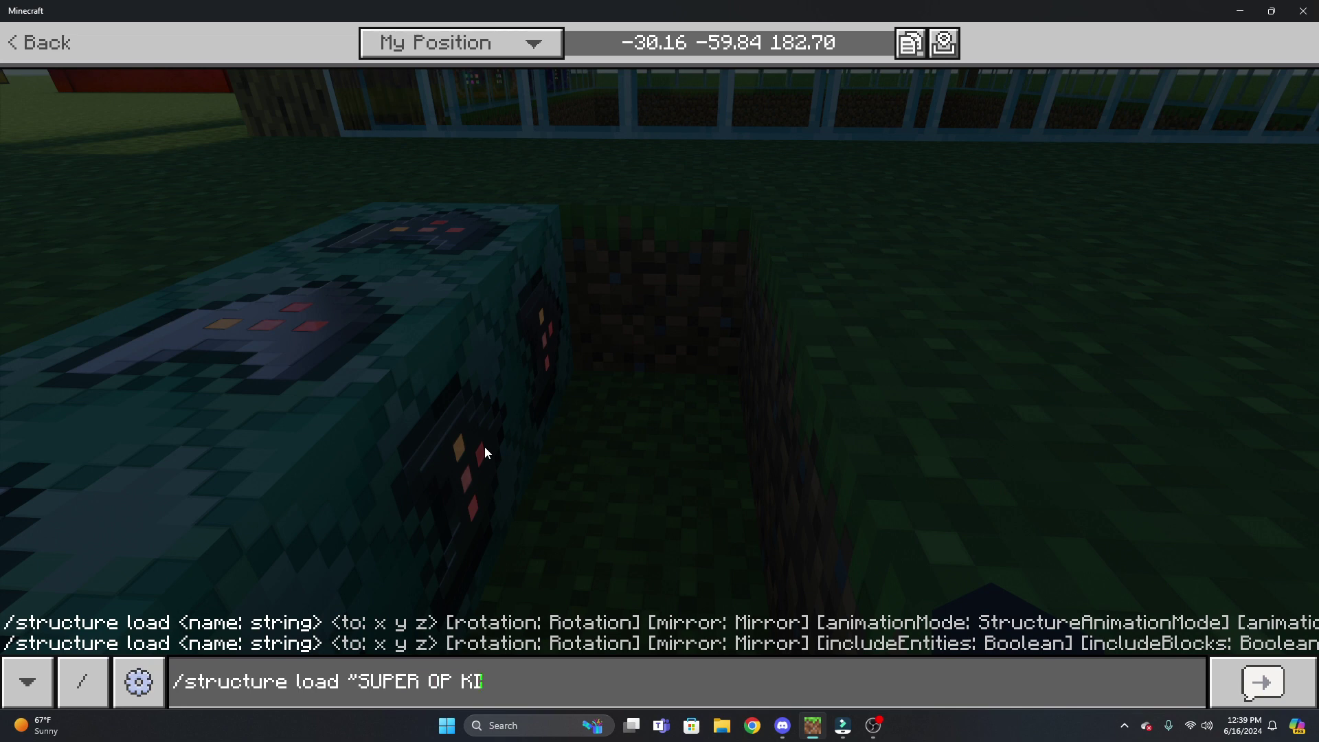
text(T")
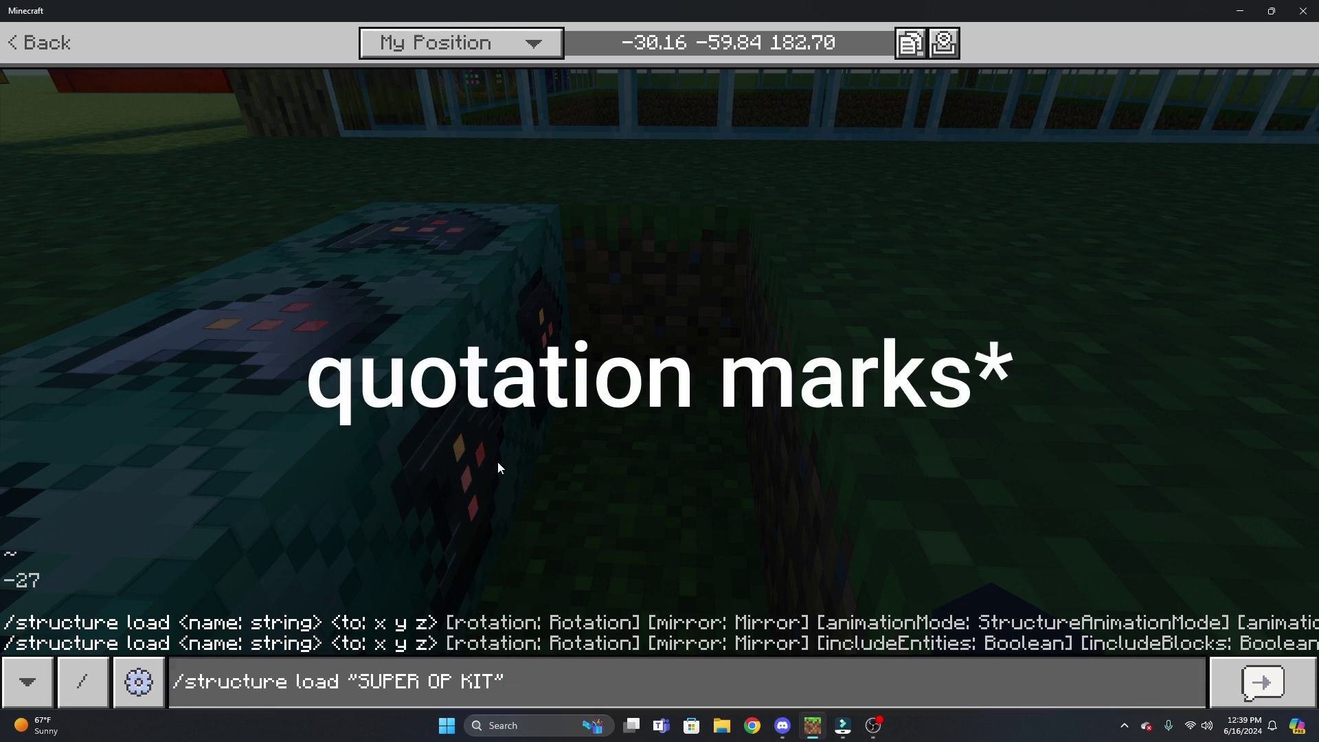
text(~ ~ ~)
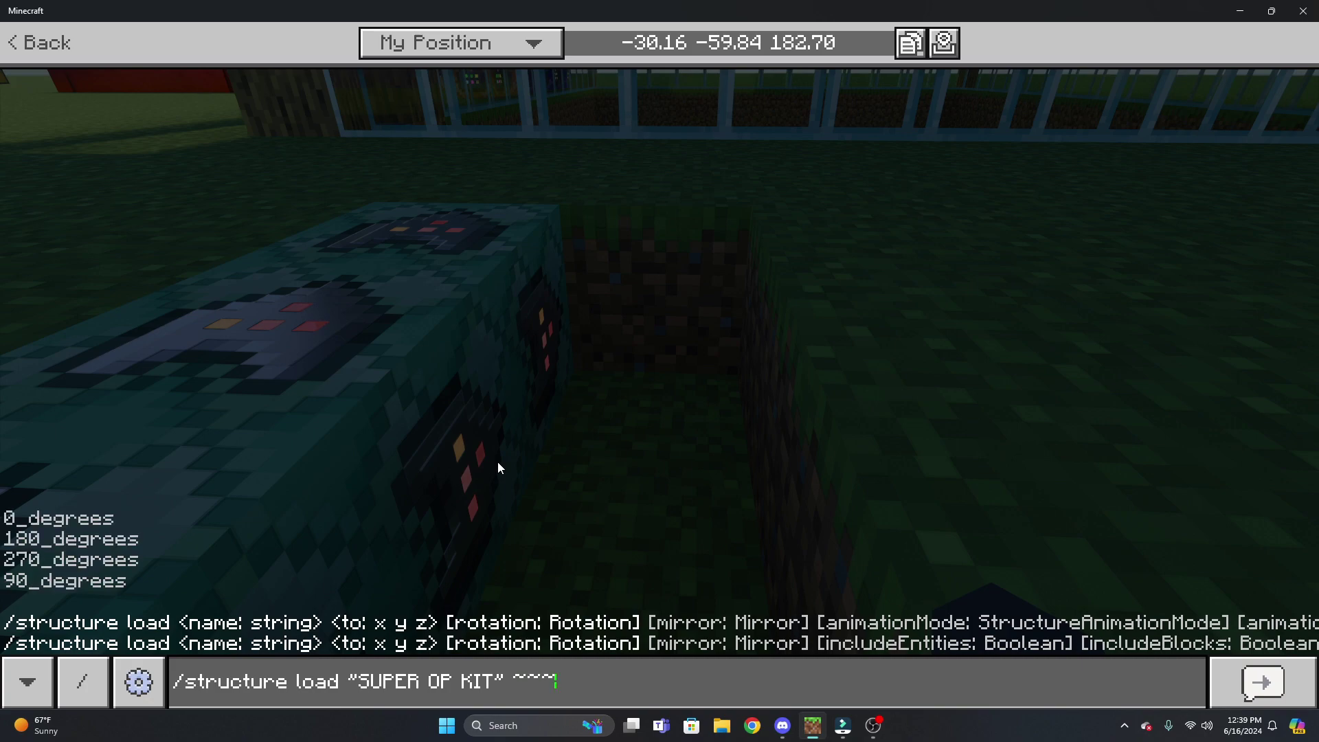
key(Return)
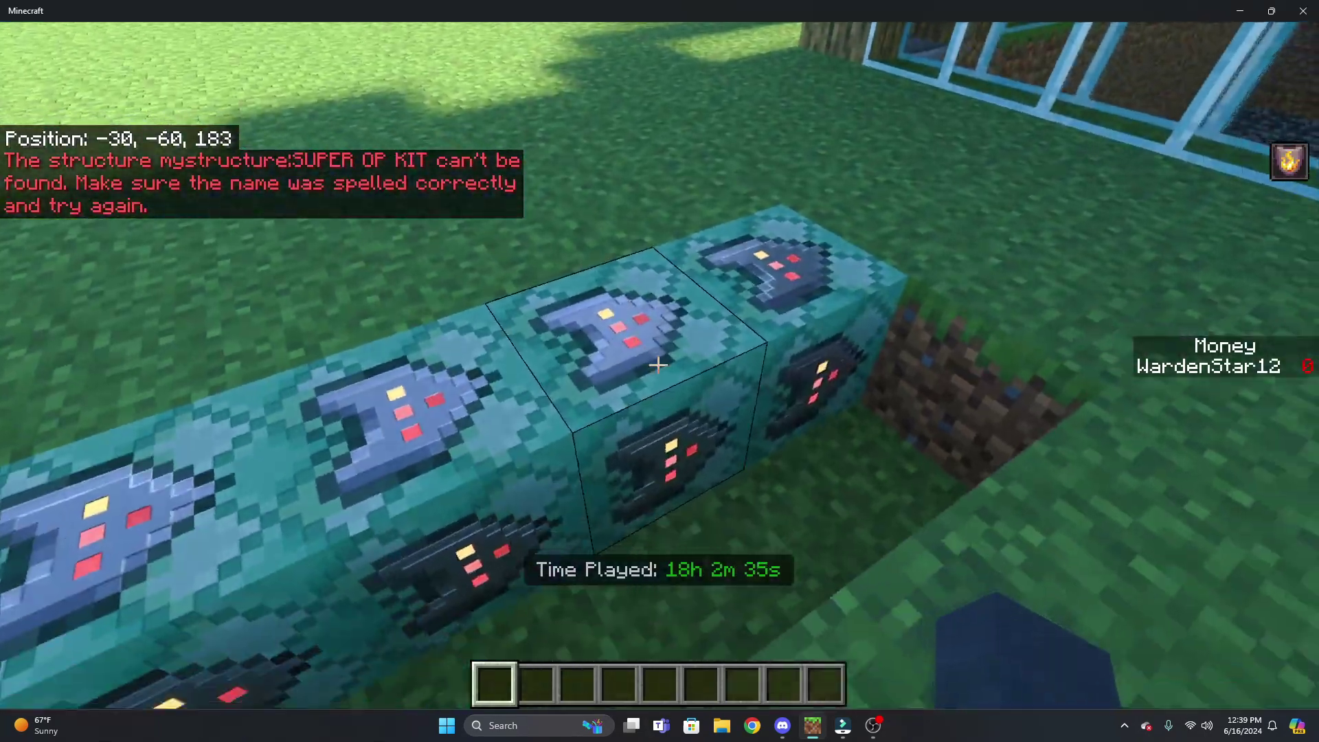
key(t)
key(Escape)
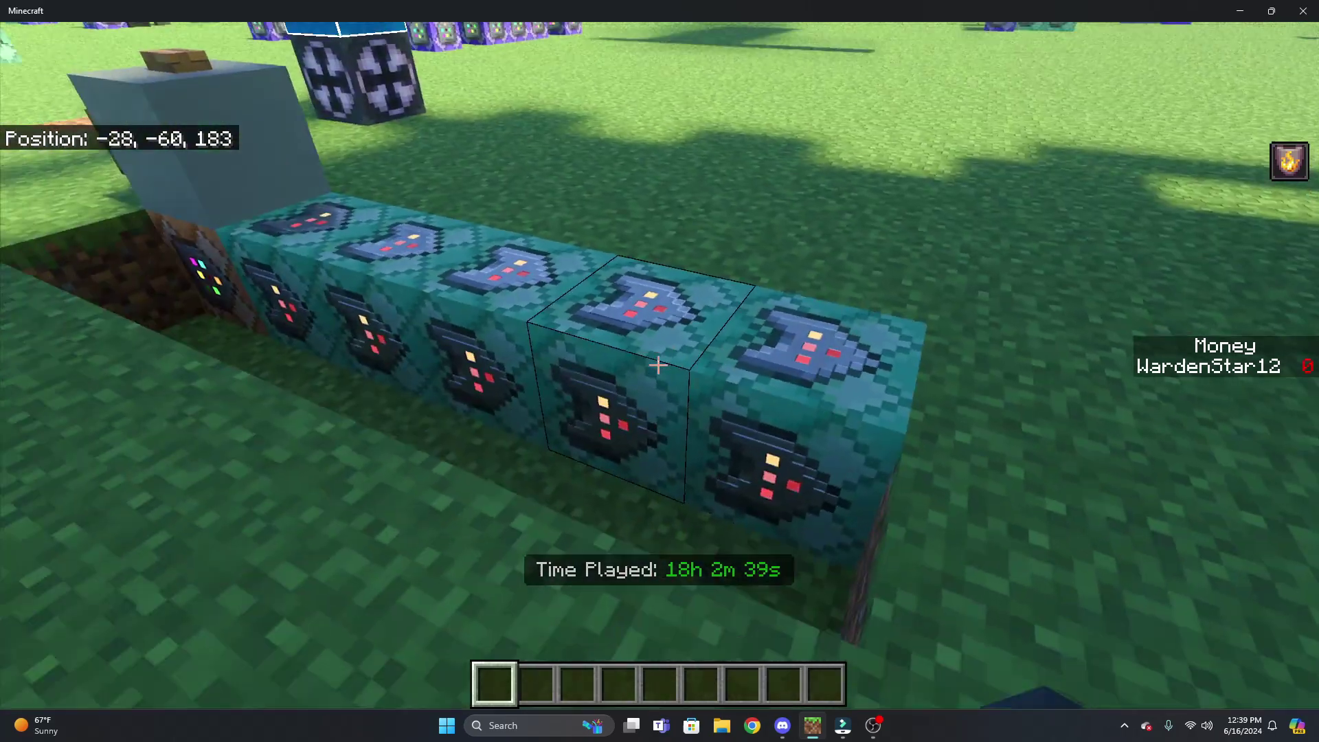
- Delete the stray coordinates after the closing brackets of the tellraw purchase message in the fourth chain command block
right_click(658, 364)
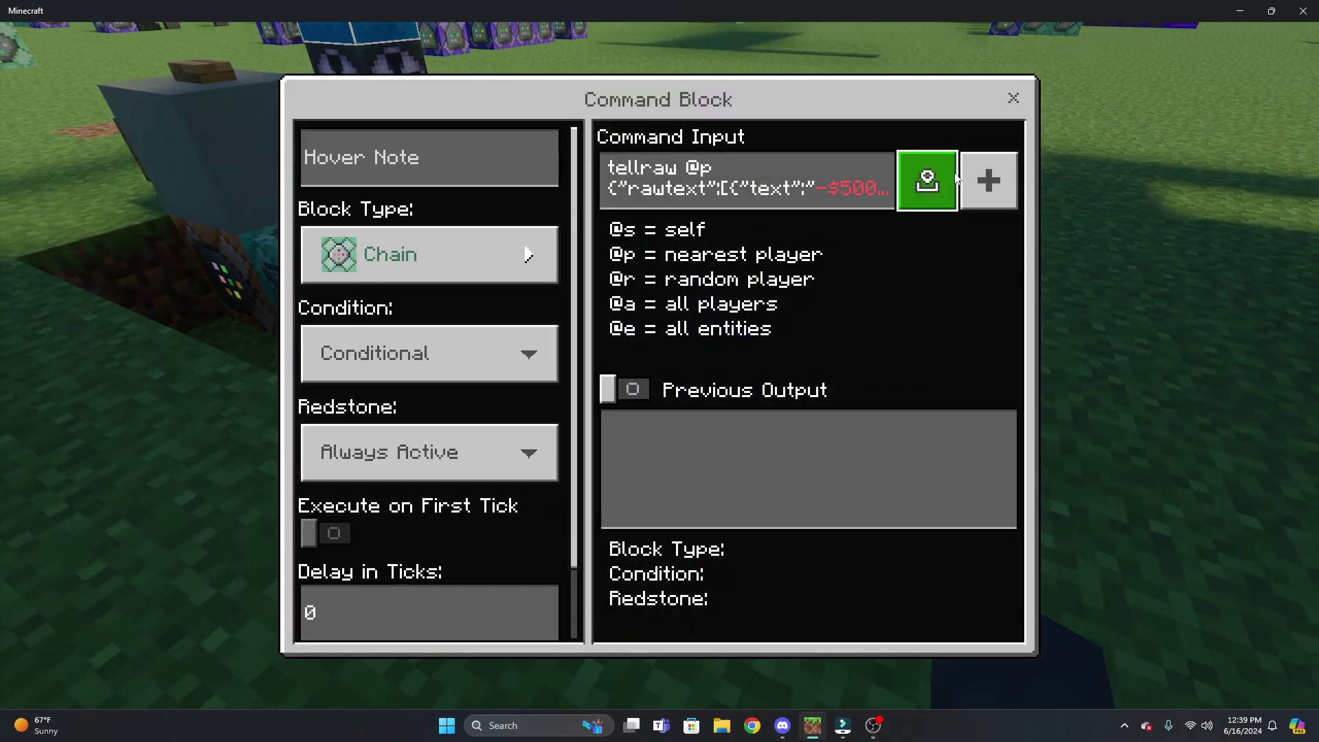
click(990, 182)
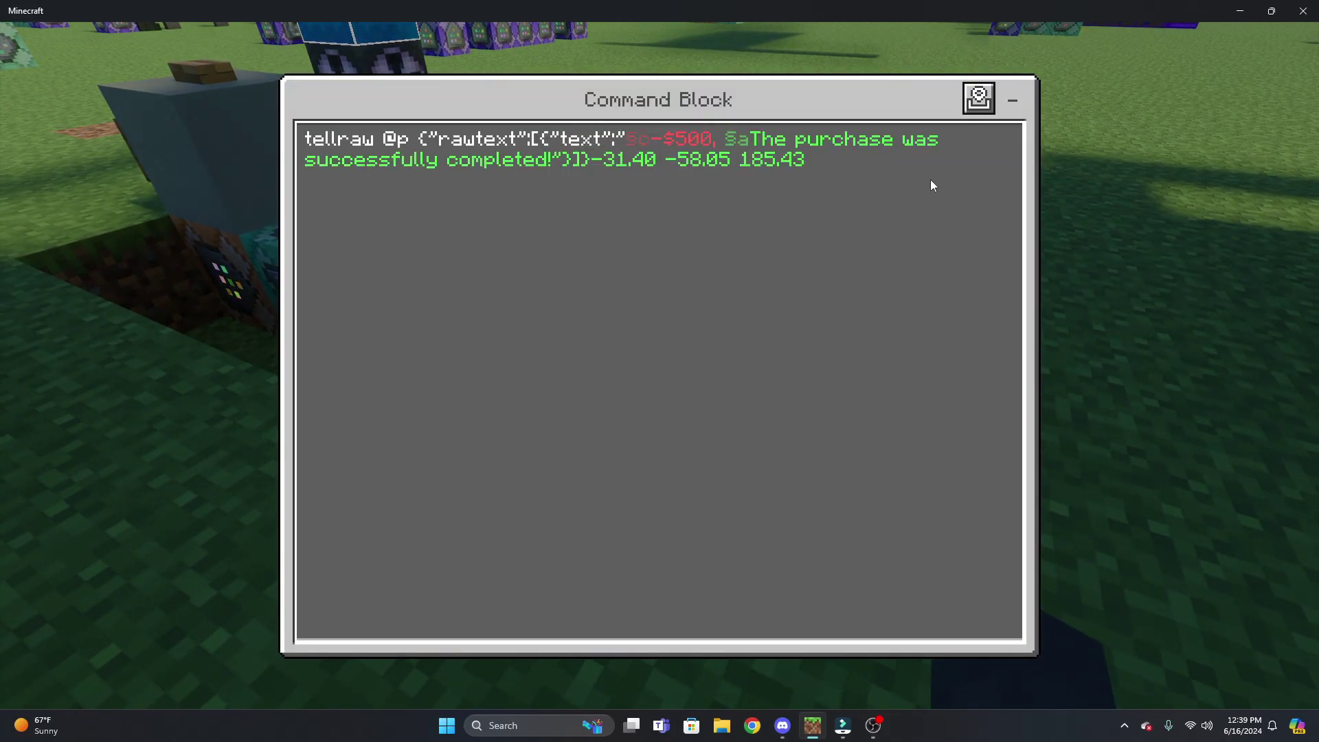
key(BackSpace)
key(BackSpace)
key(BackSpace)
key(BackSpace)
key(BackSpace)
key(BackSpace)
key(BackSpace)
key(BackSpace)
key(BackSpace)
key(BackSpace)
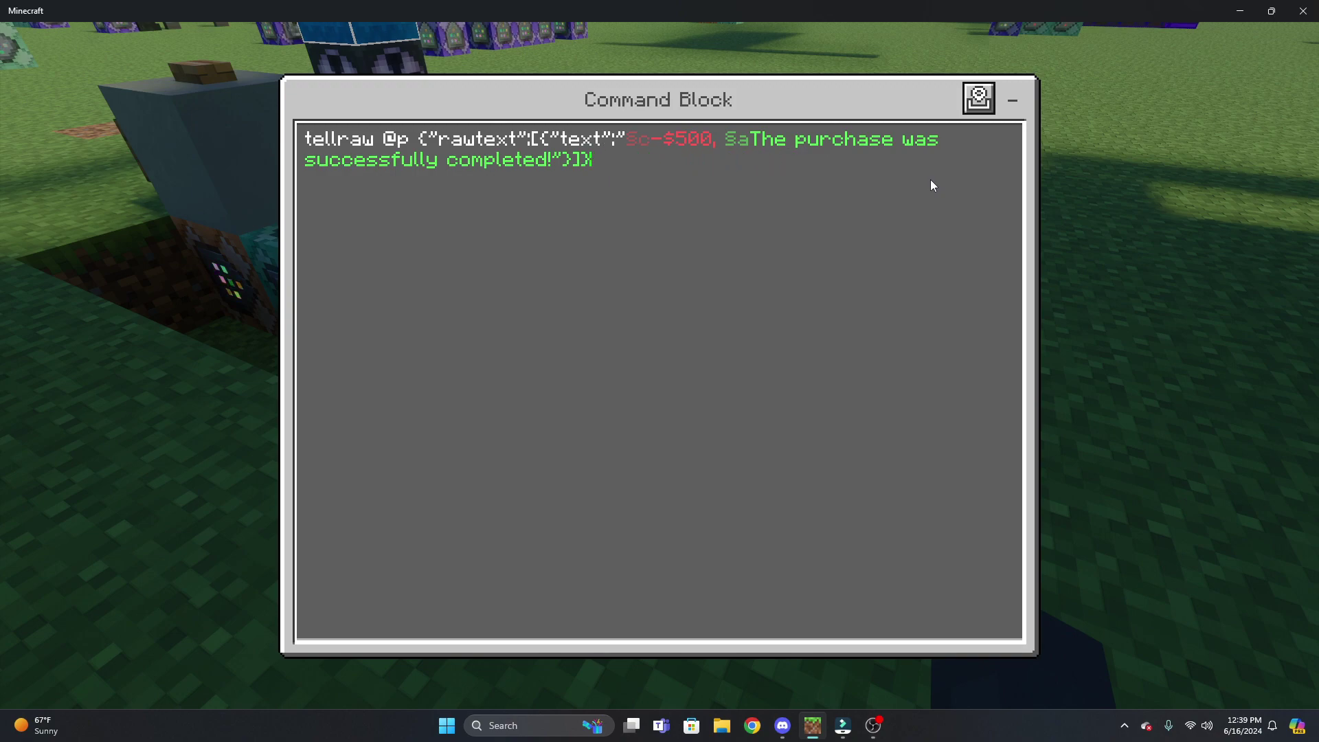
click(1013, 100)
key(Escape)
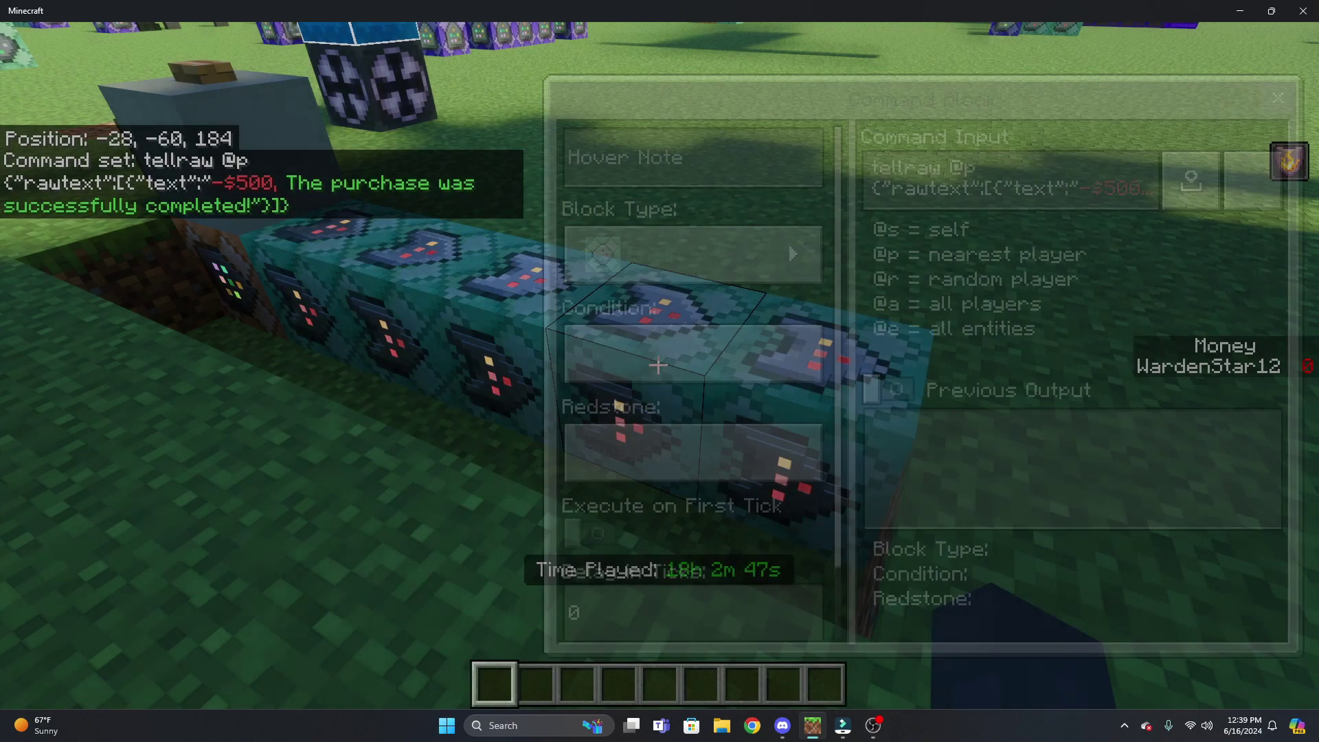
key(t)
key(Escape)
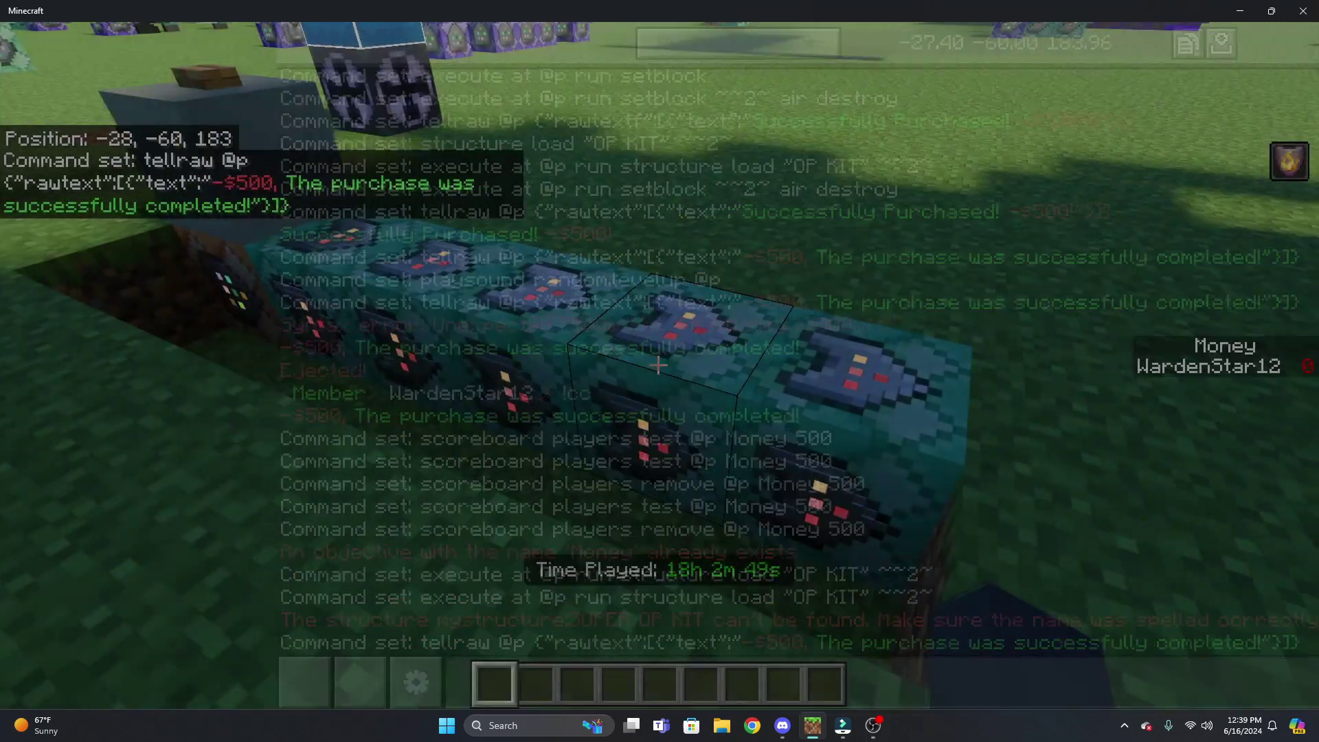
- Examine the playsound command in the last chain block and test the random.levelup sound with a chat command
right_click(660, 371)
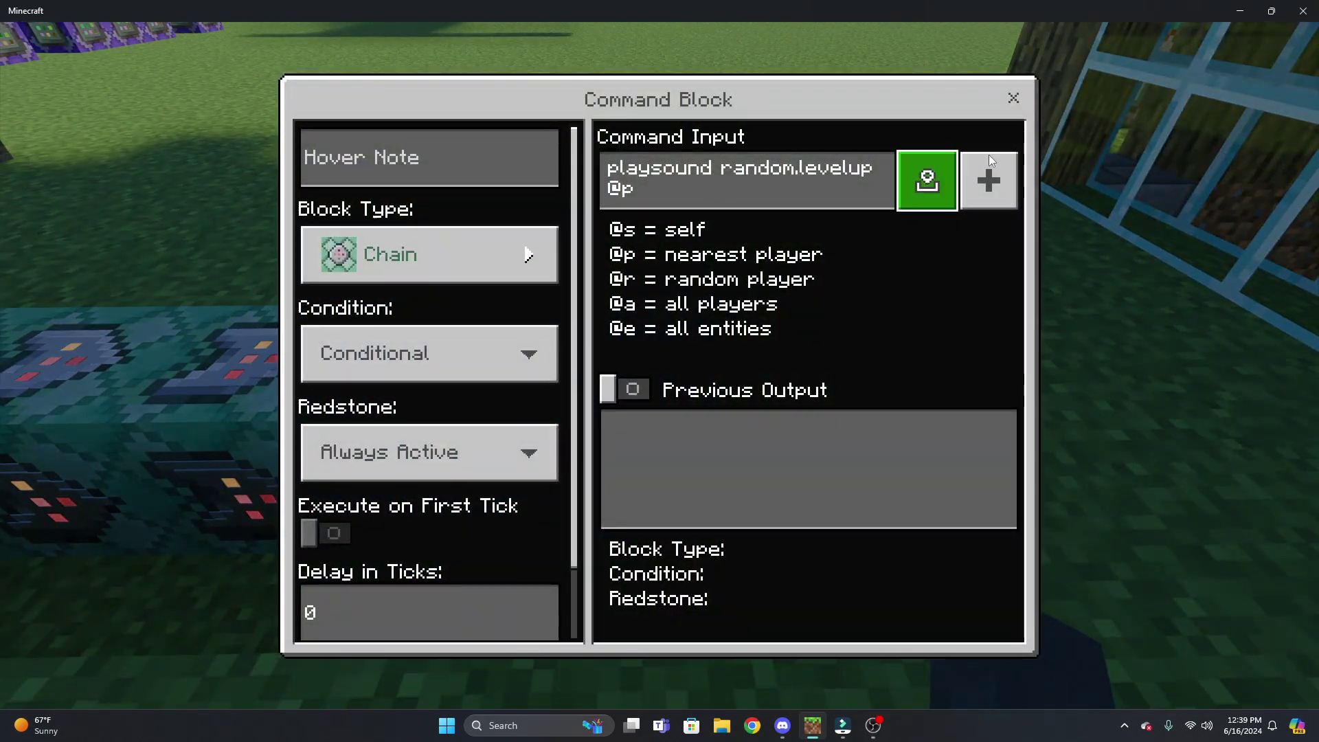
click(1013, 98)
key(slash)
text(plays)
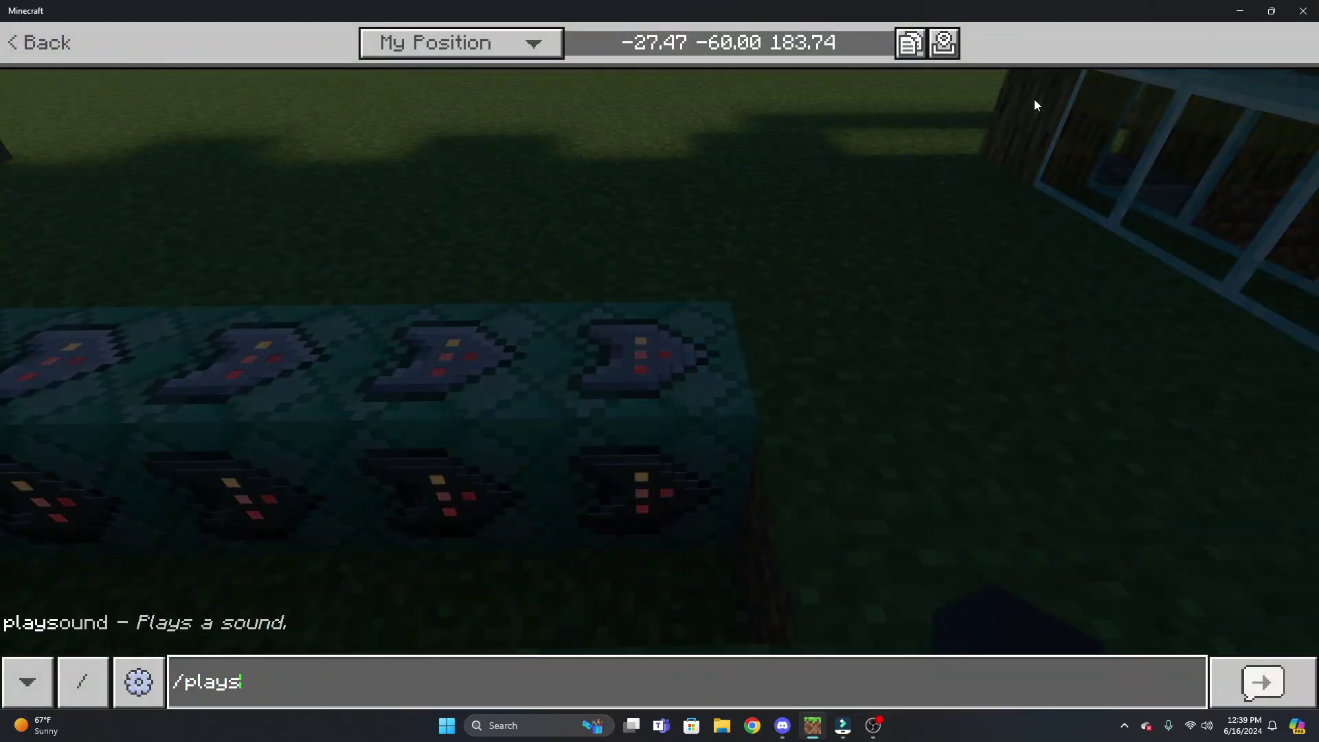
text(ound )
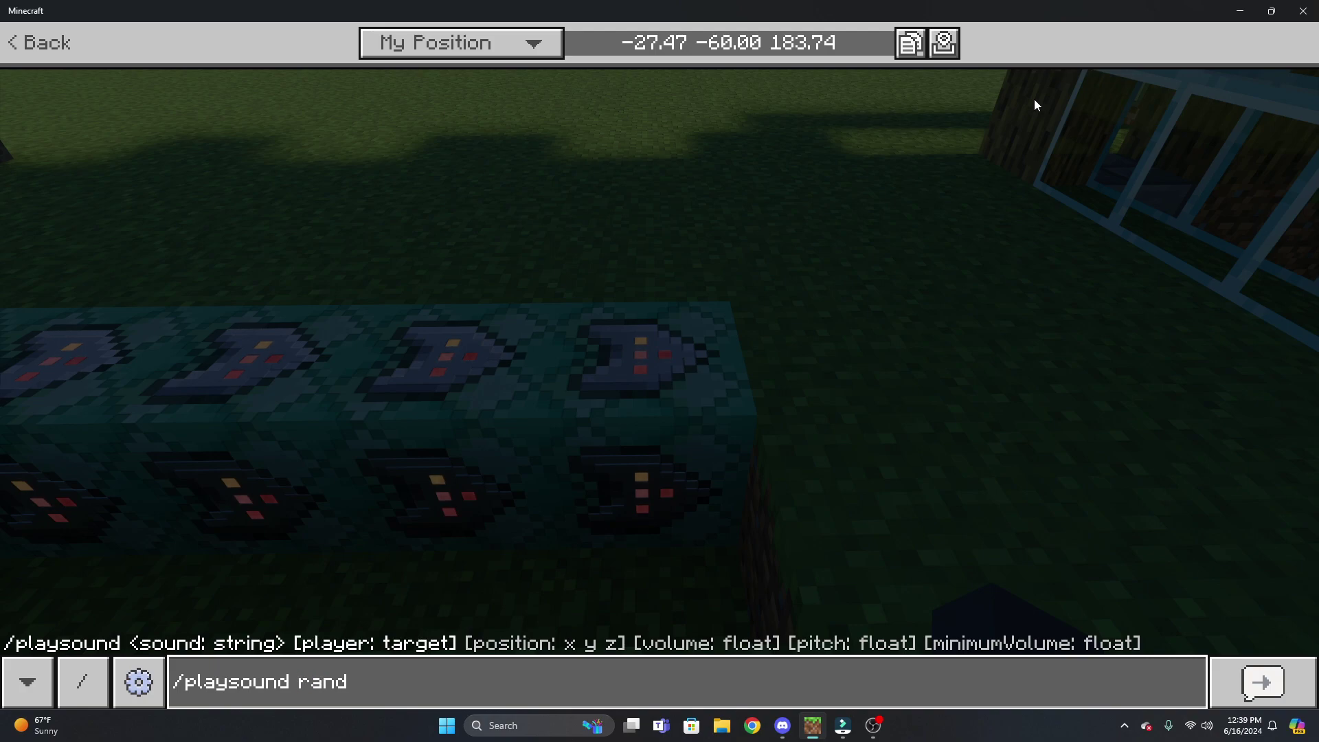
text(random.levelup)
key(Return)
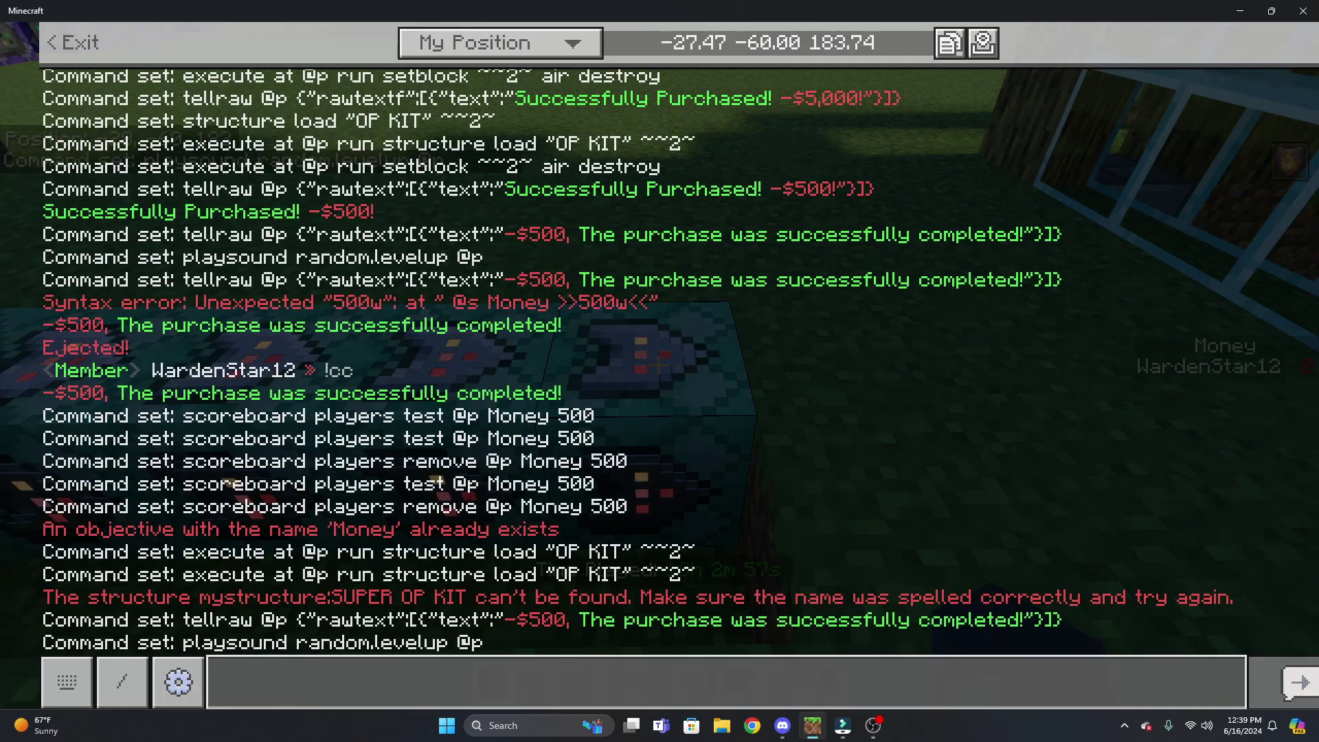
- Return to the Purchase Kit stand and set the player's own Money score to 500 with a scoreboard command
key(w)
key(space)
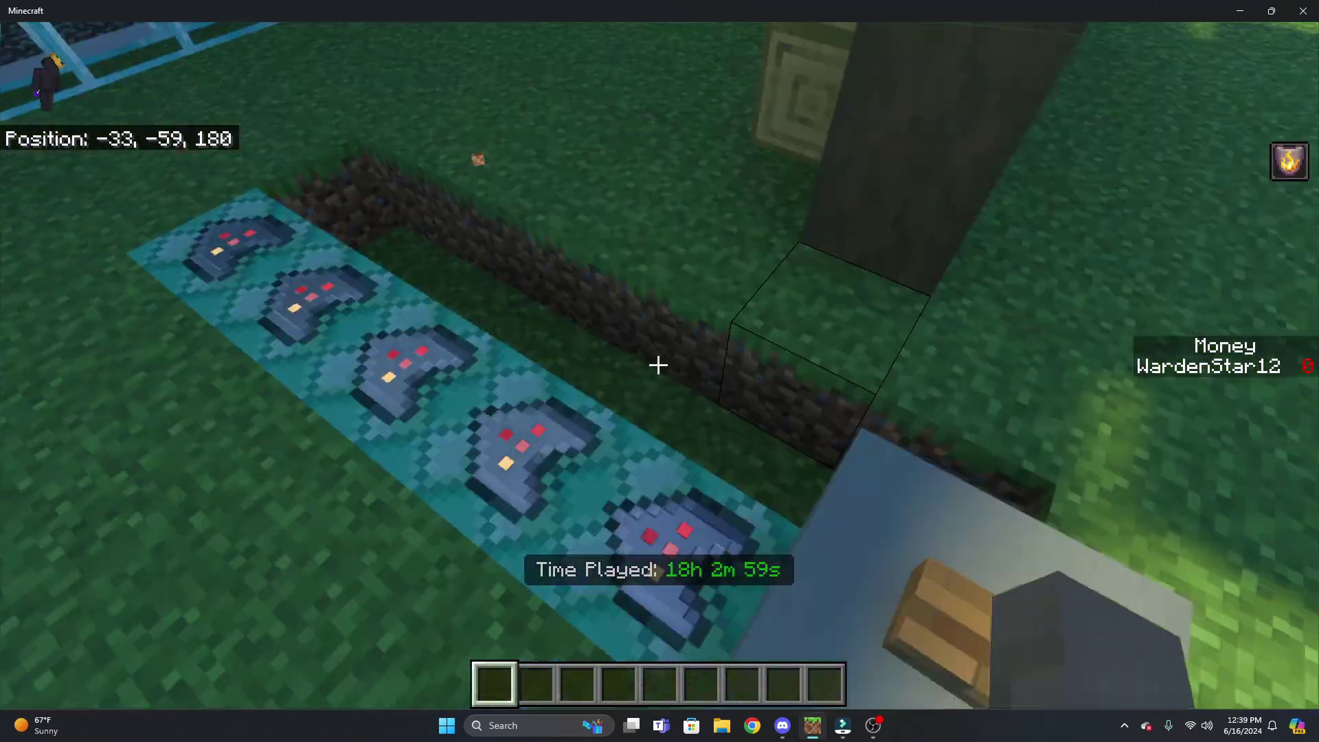
key(space)
key(space)
key(w)
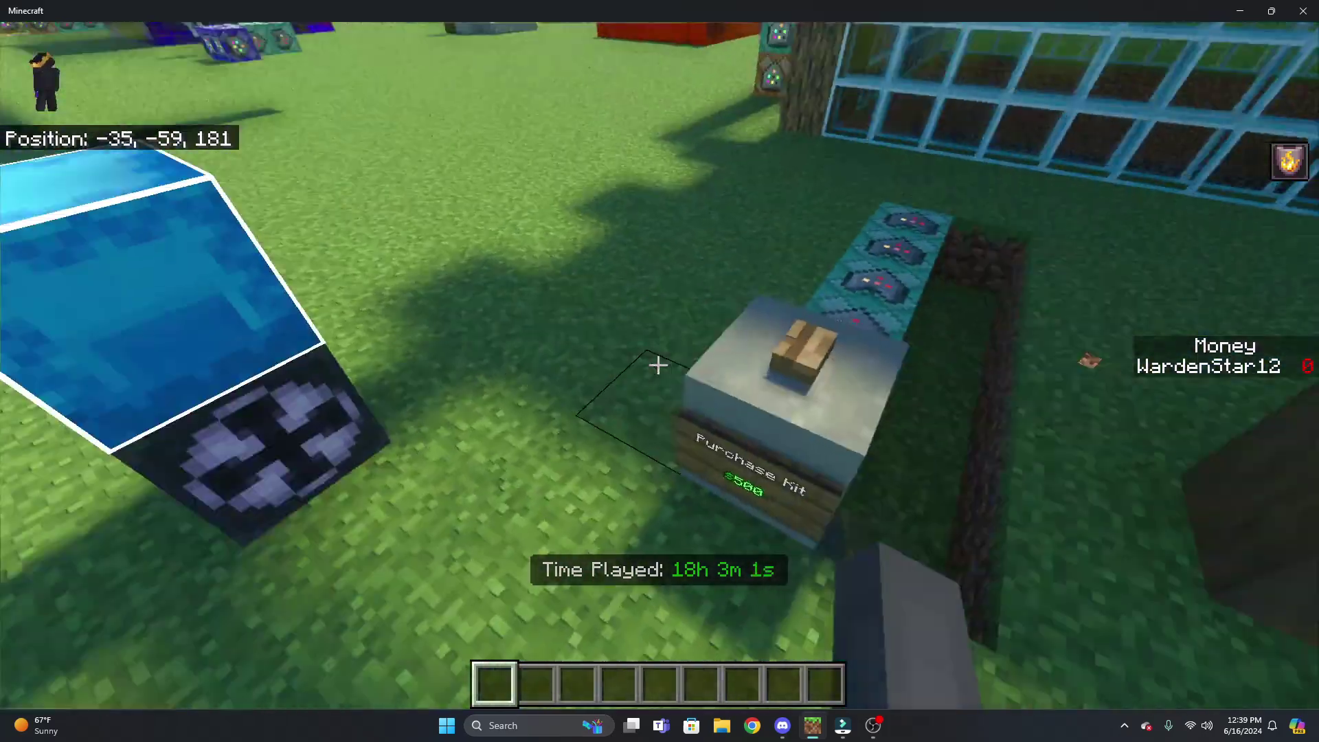
key(slash)
text(scoreboard players add)
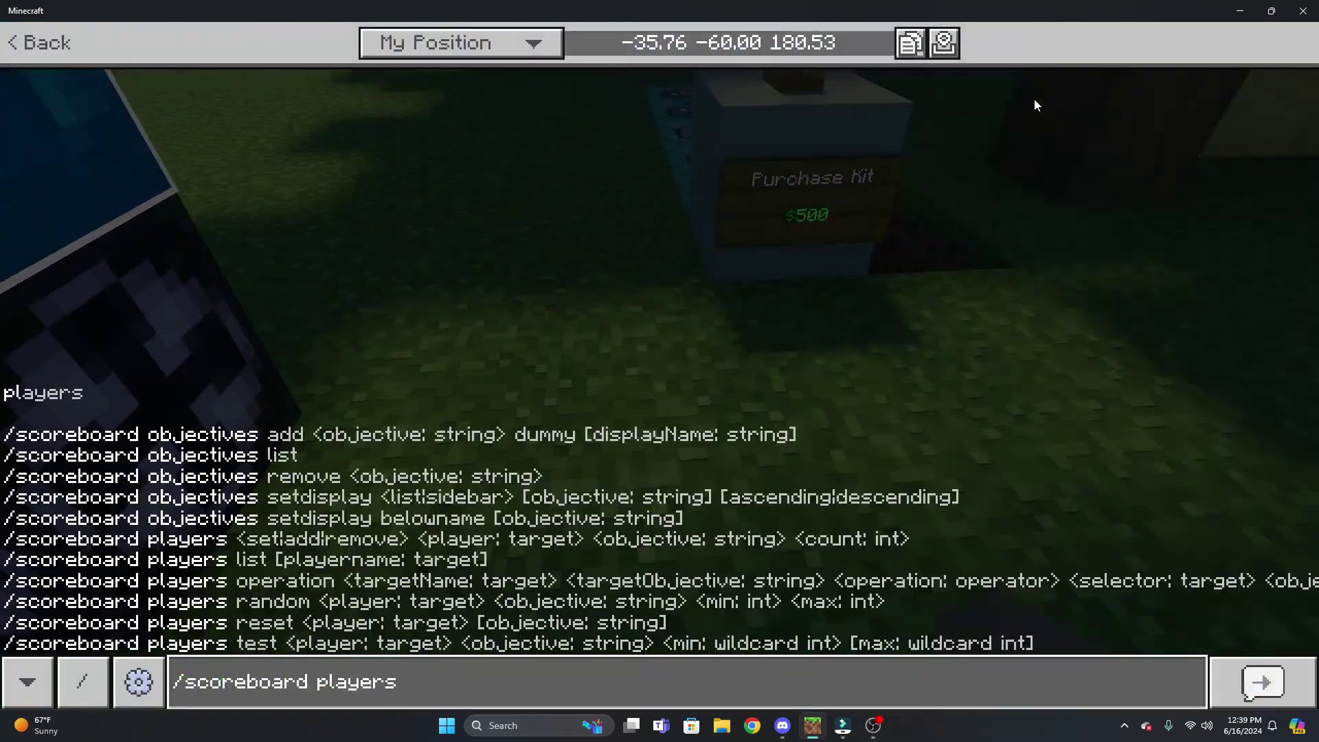
key(BackSpace)
key(BackSpace)
key(BackSpace)
text(set @s)
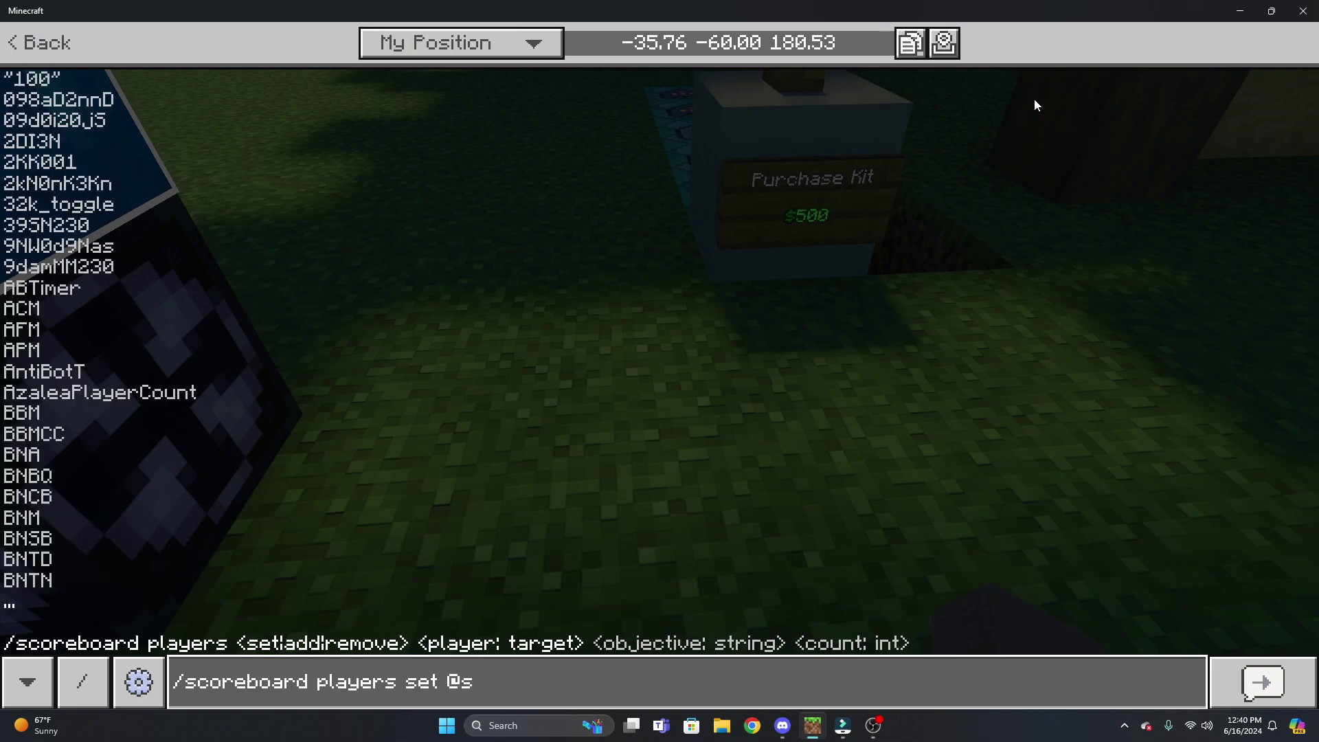
text( Money 500)
key(Return)
key(w)
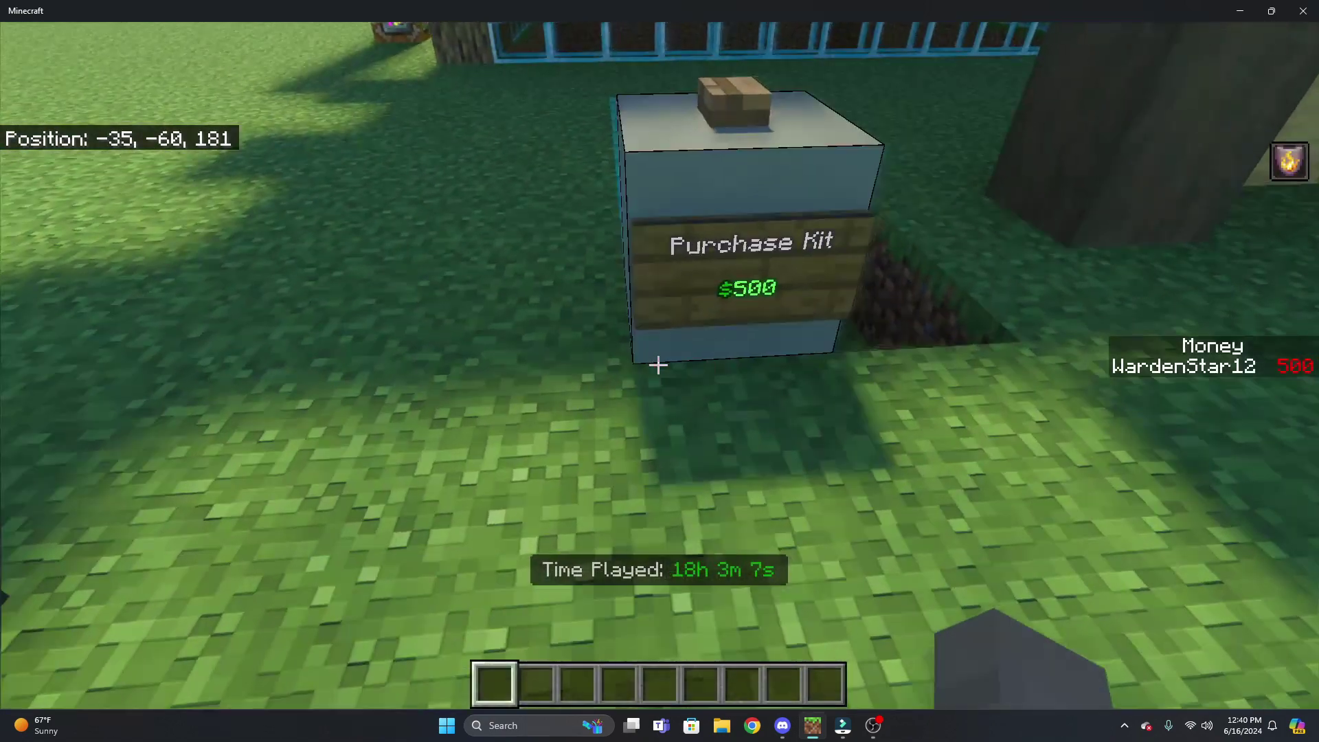
- Buy the kit at the $500 Purchase Kit stand and clear the purchased OP KIT box from the hotbar
right_click(658, 365)
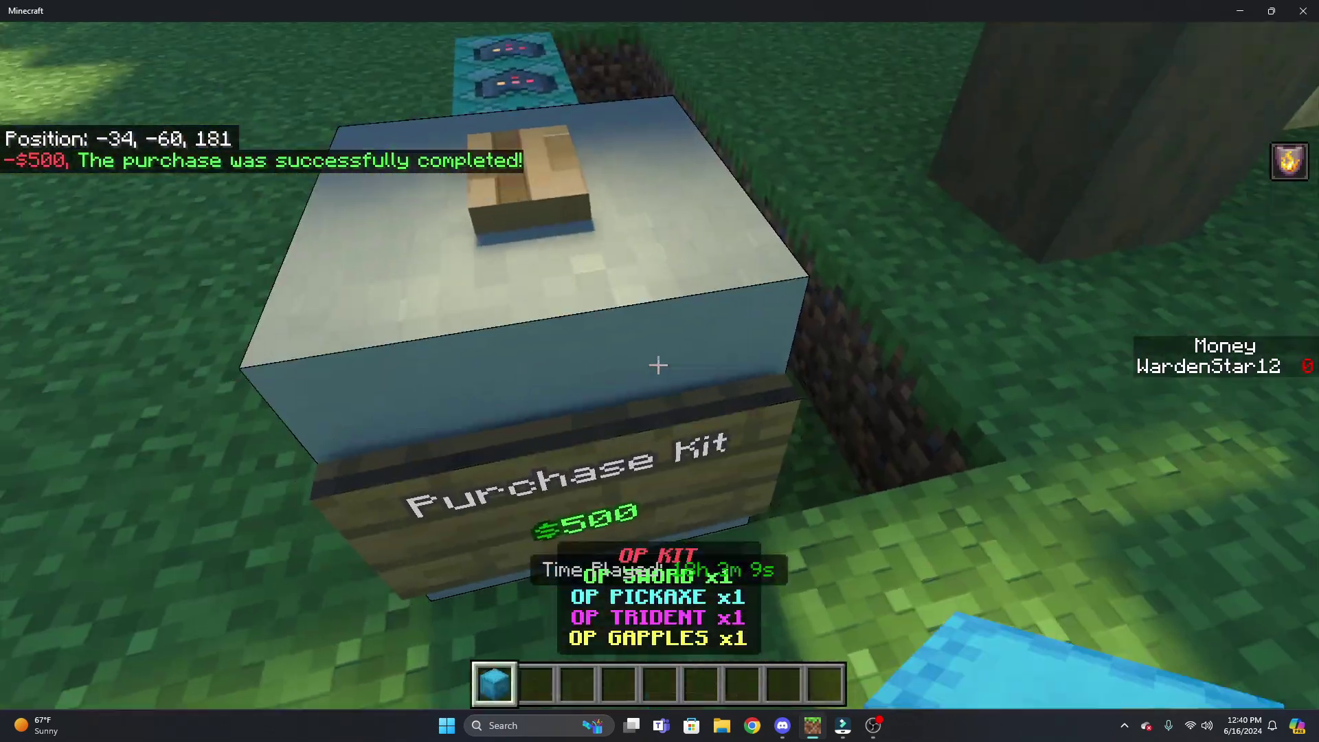
key(e)
shift+click(511, 554)
key(e)
key(w)
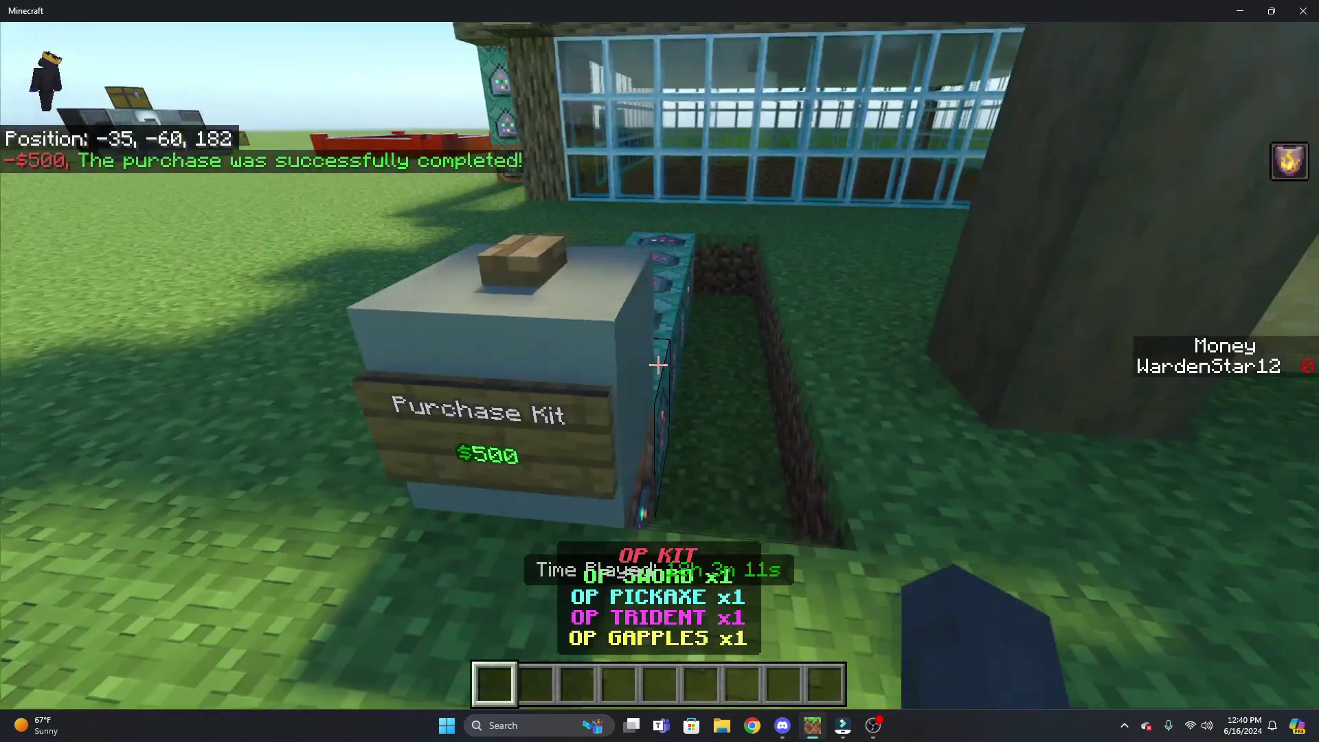
- Examine the full setblock air destroy command in the middle chain command block, then close the block
key(space)
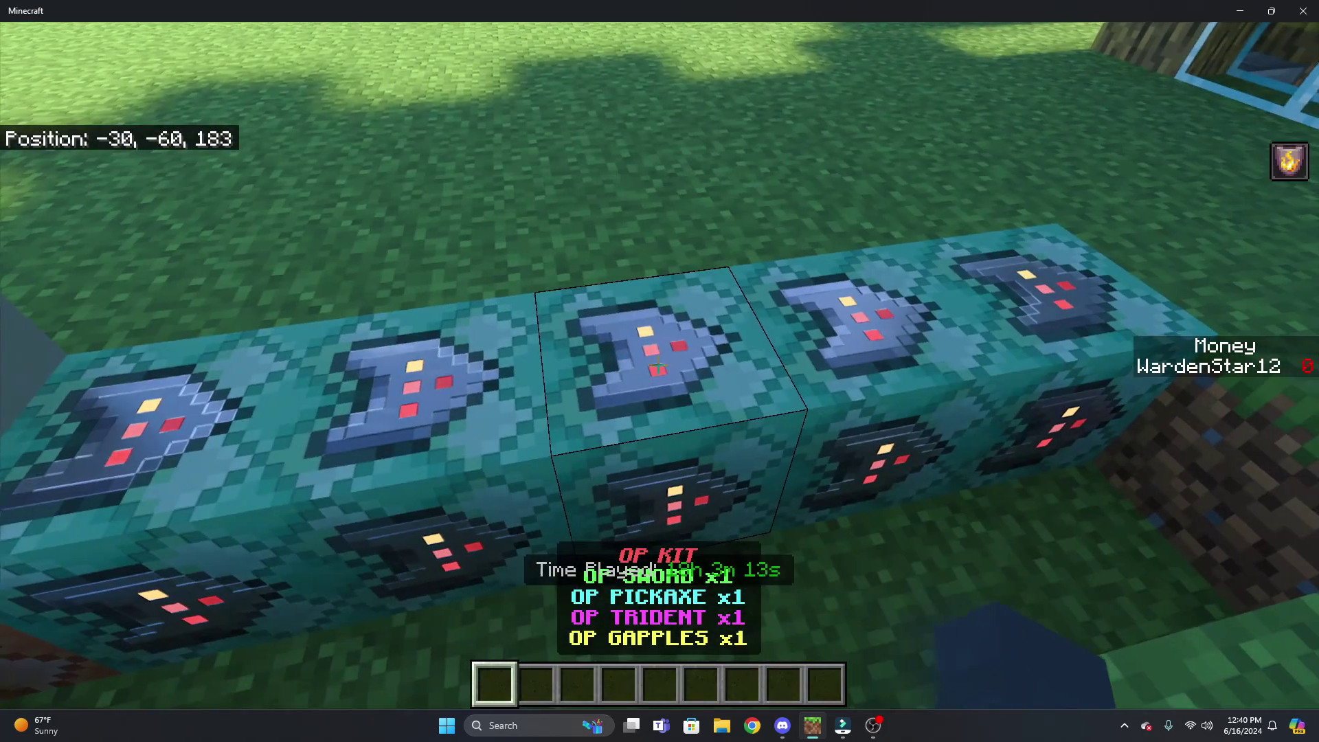
right_click(658, 364)
click(996, 181)
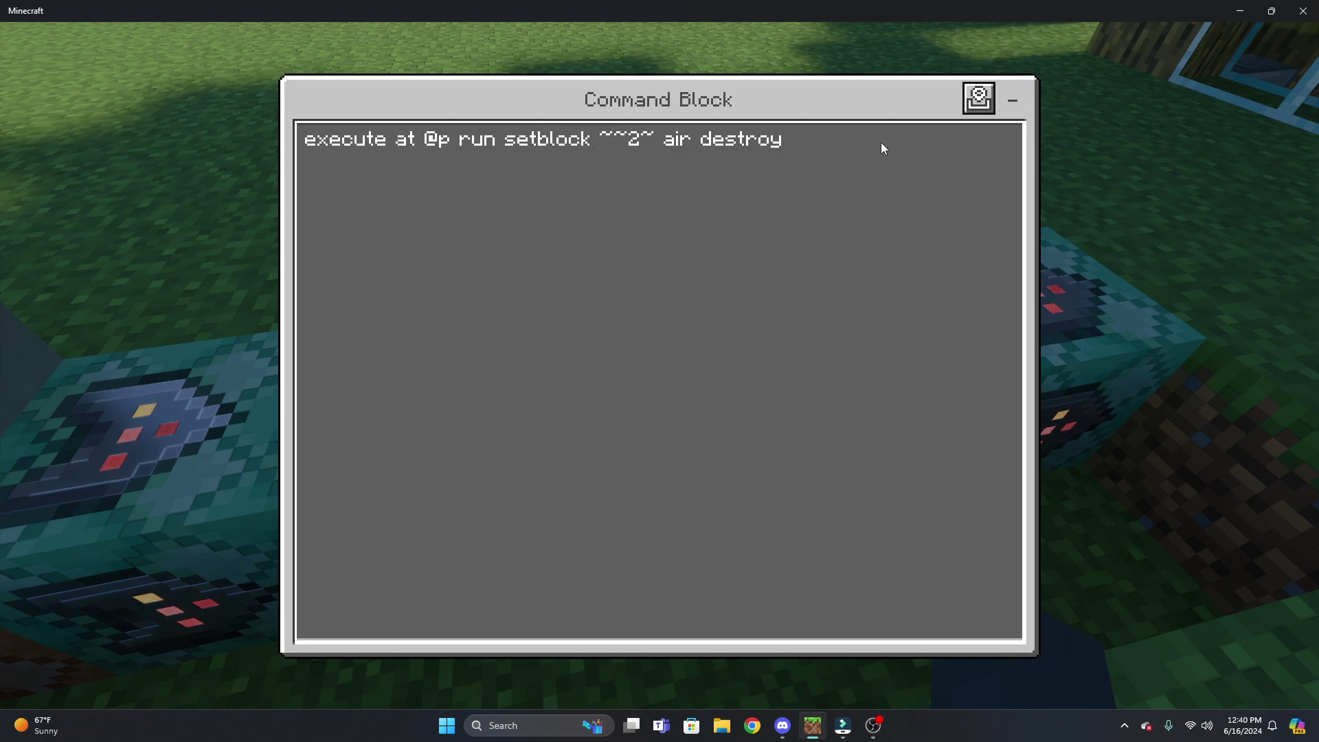
click(979, 99)
click(1013, 97)
key(w)
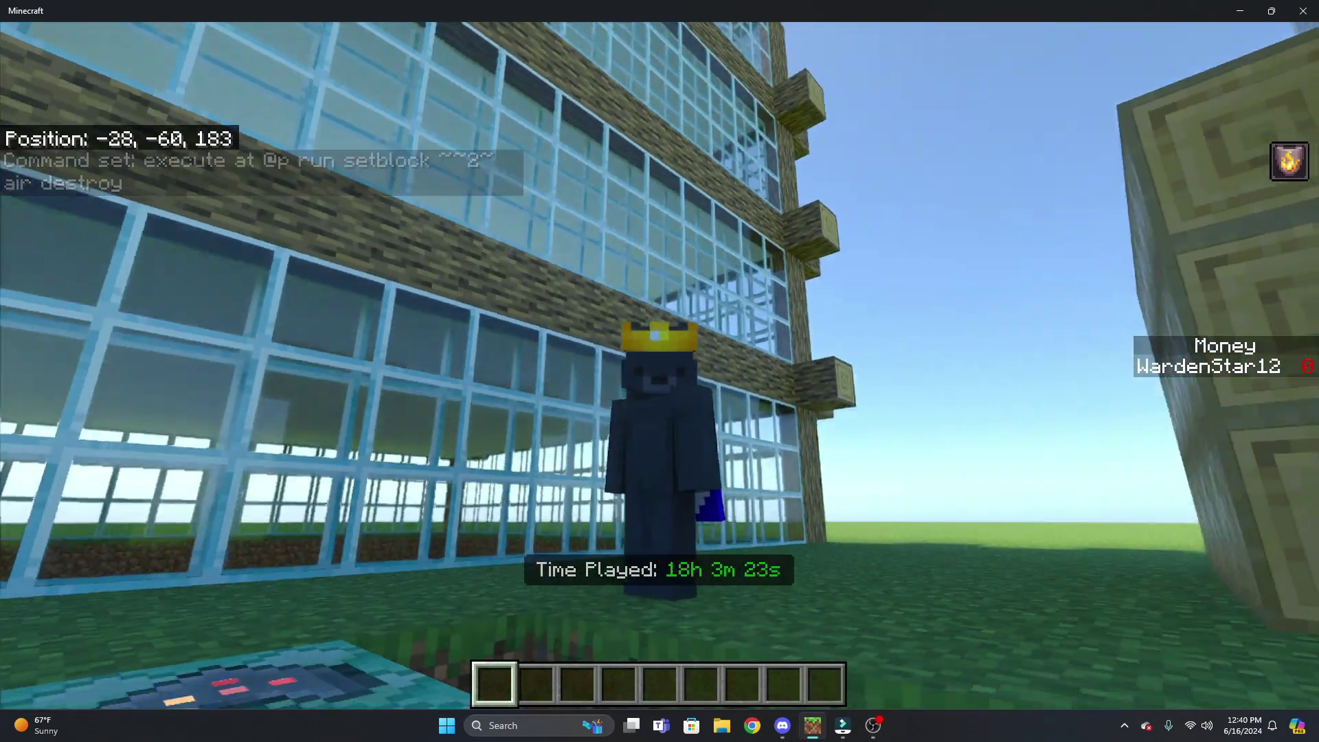
- Return to first-person view and walk around the Purchase Kit stand to inspect its row of chain command blocks
key(F5)
key(w)
key(a)
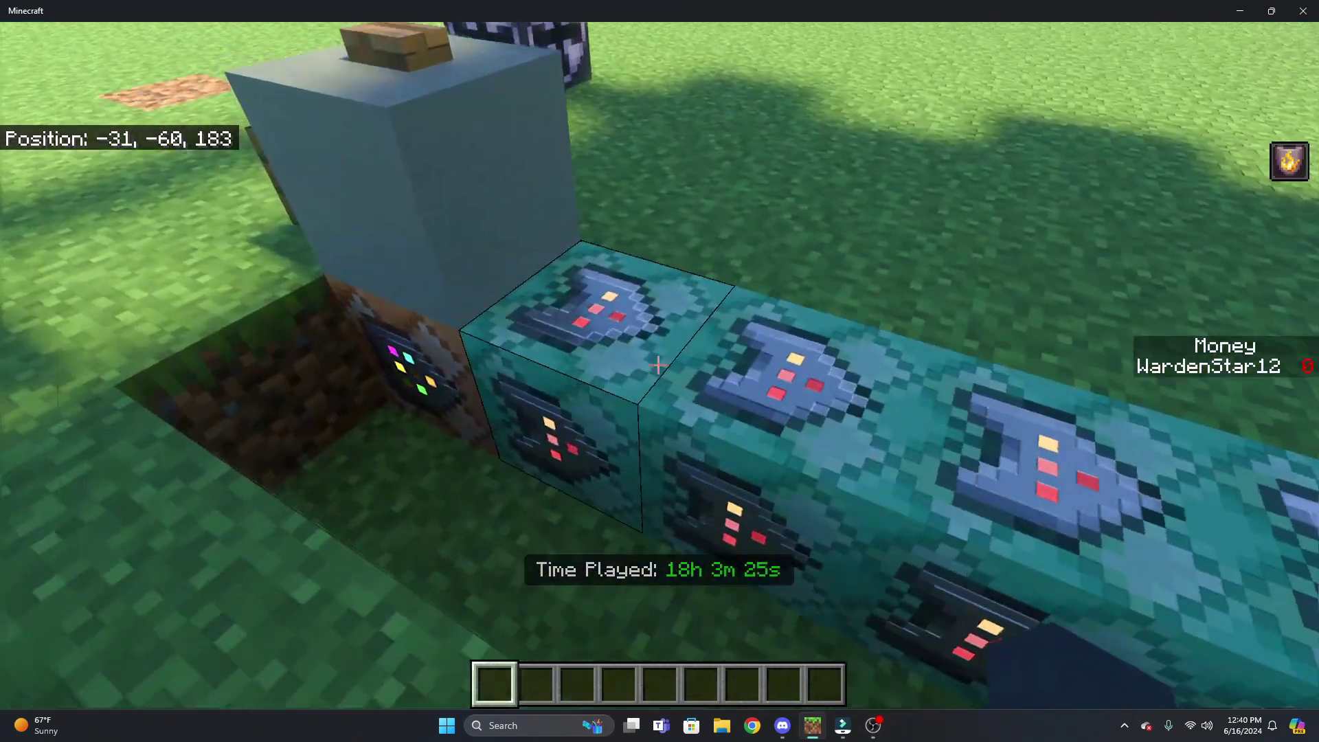
key(d)
key(w)
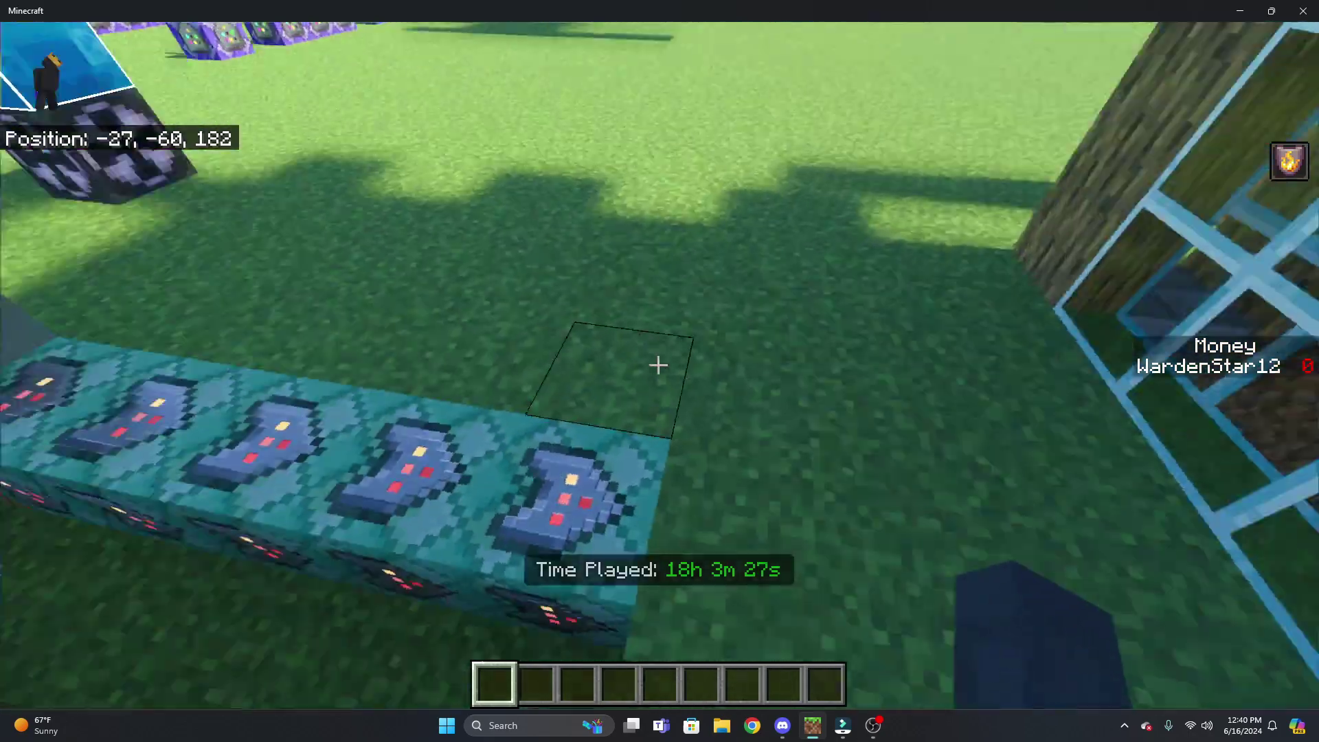
key(space)
key(w)
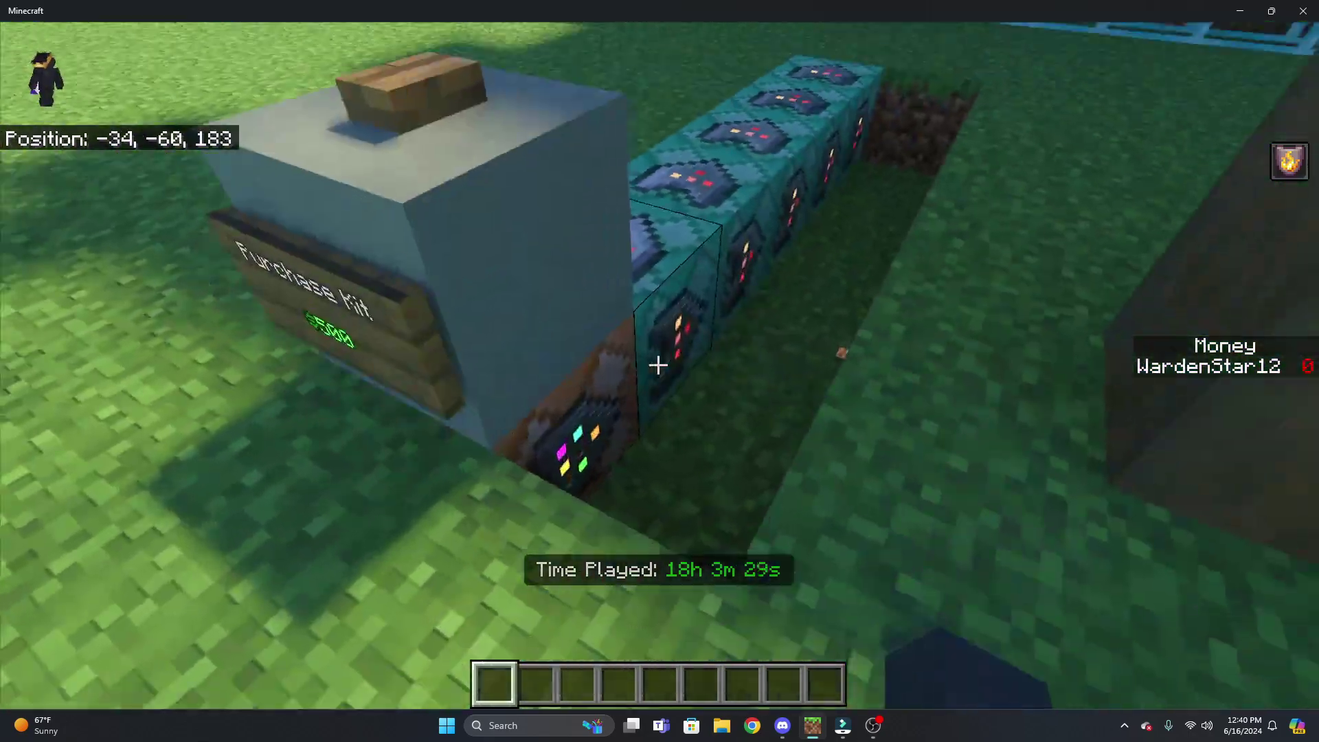
key(w)
key(w)
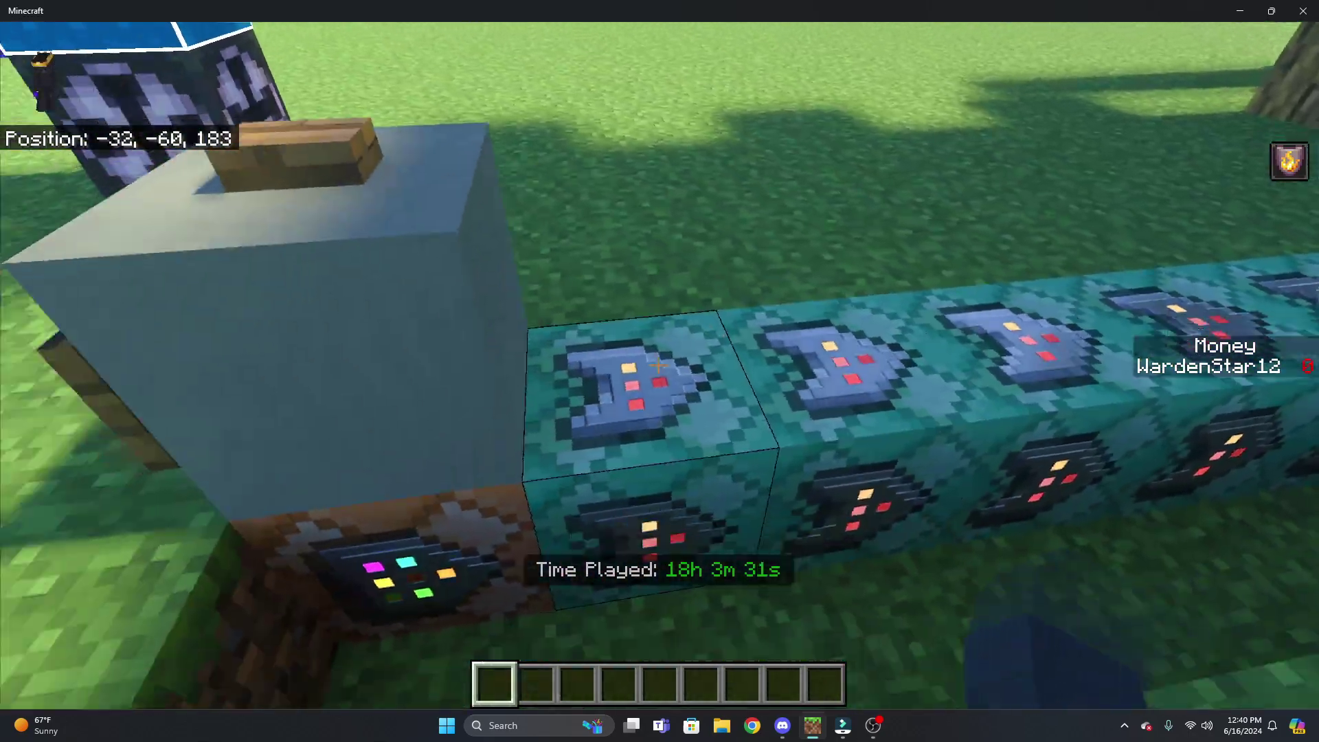
key(s)
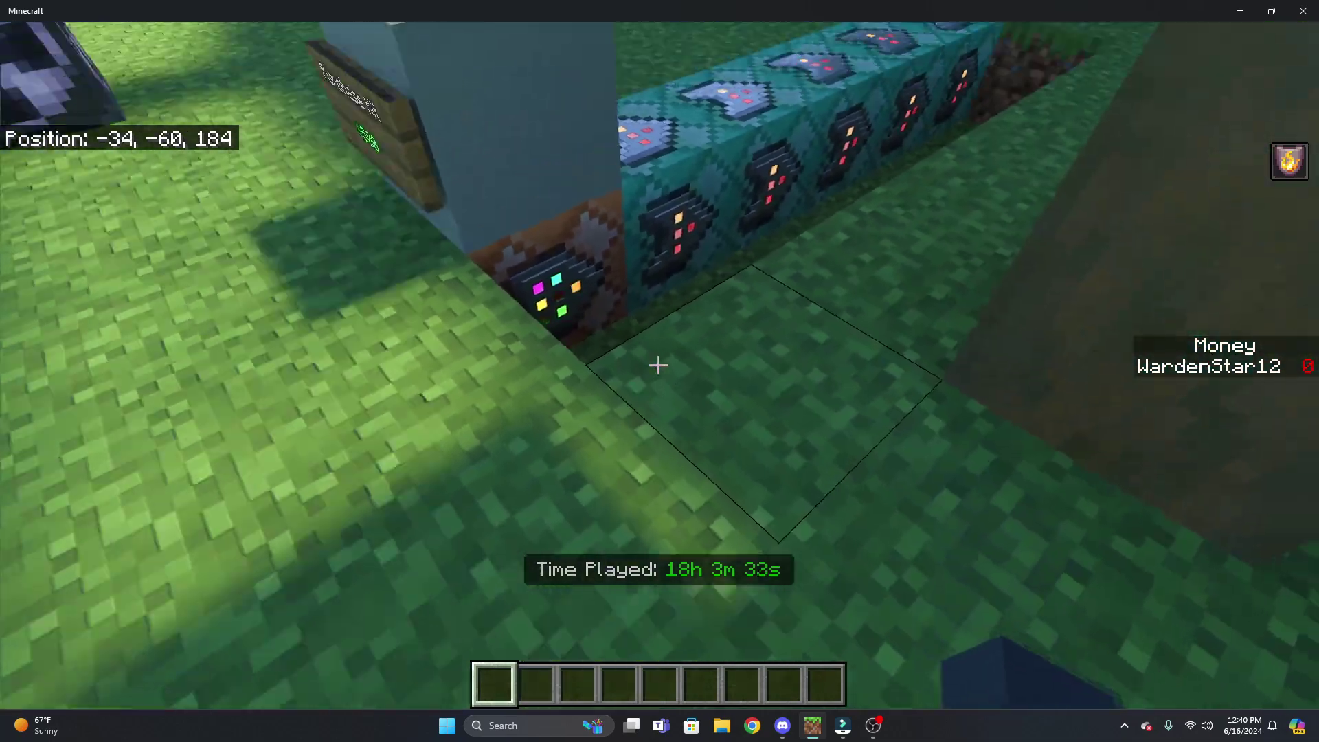
key(w)
key(w)
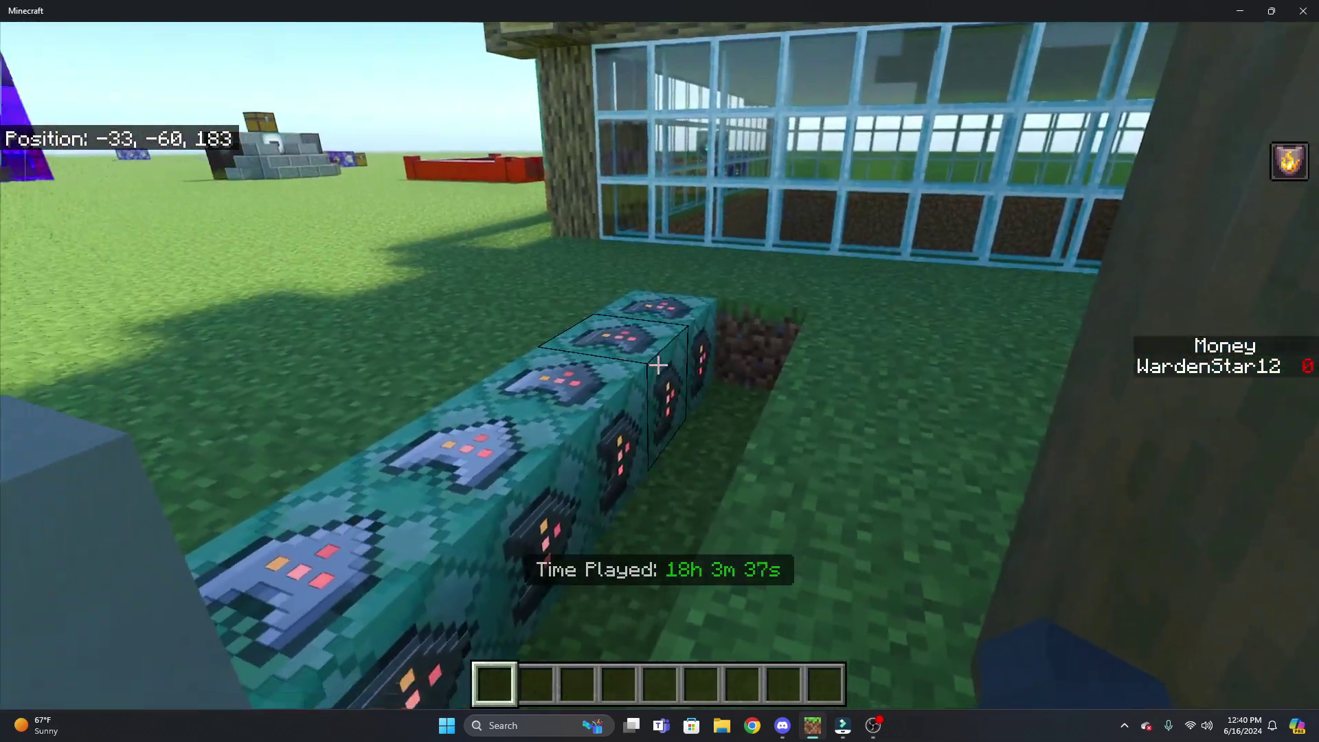
- Check the chain block command that removes 500 Money from the nearest player, and switch to the front-facing third-person view
right_click(658, 365)
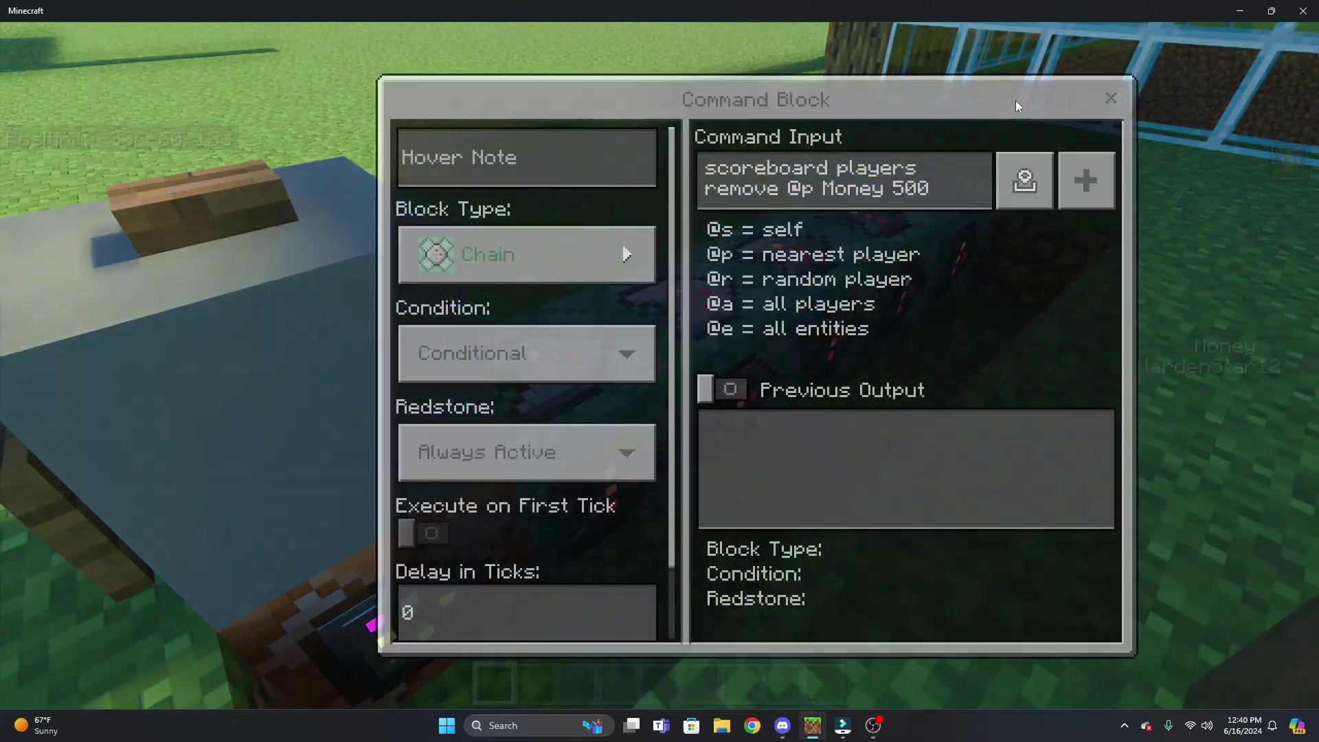
key(Escape)
key(w)
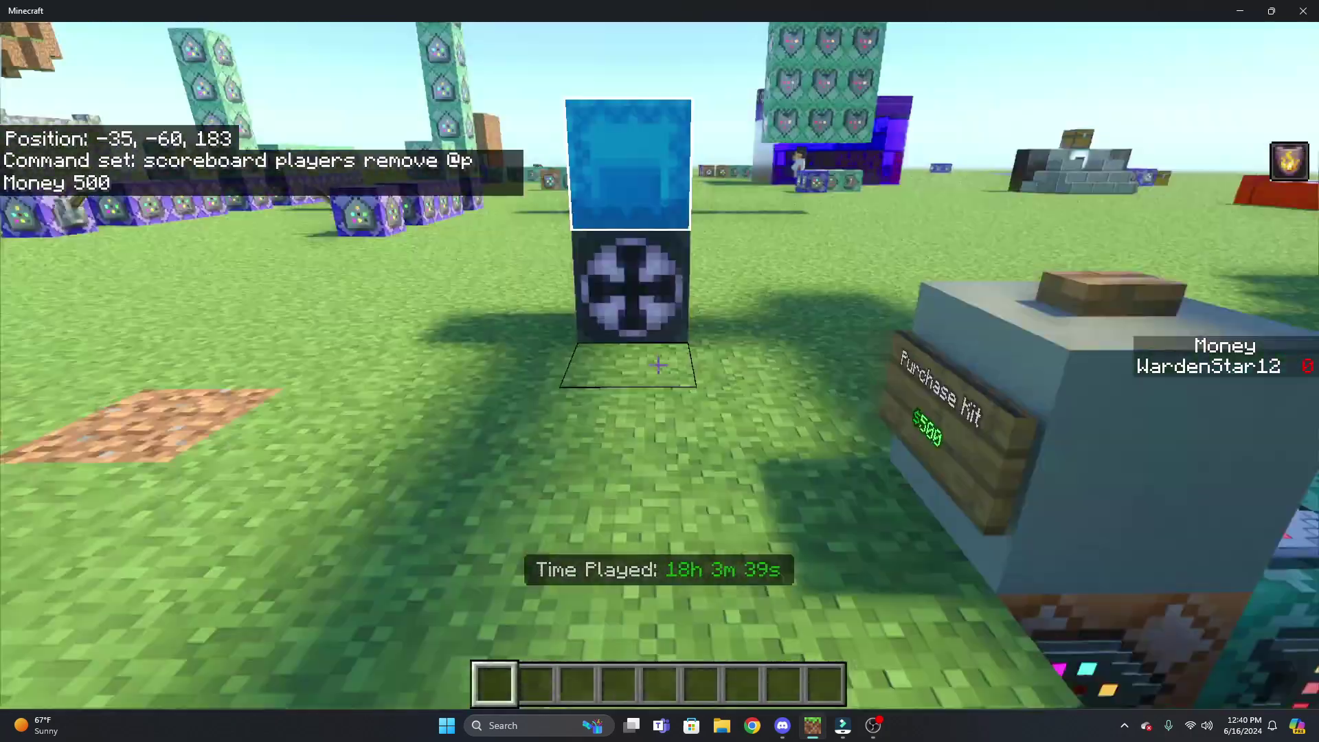
key(F5)
key(F5)
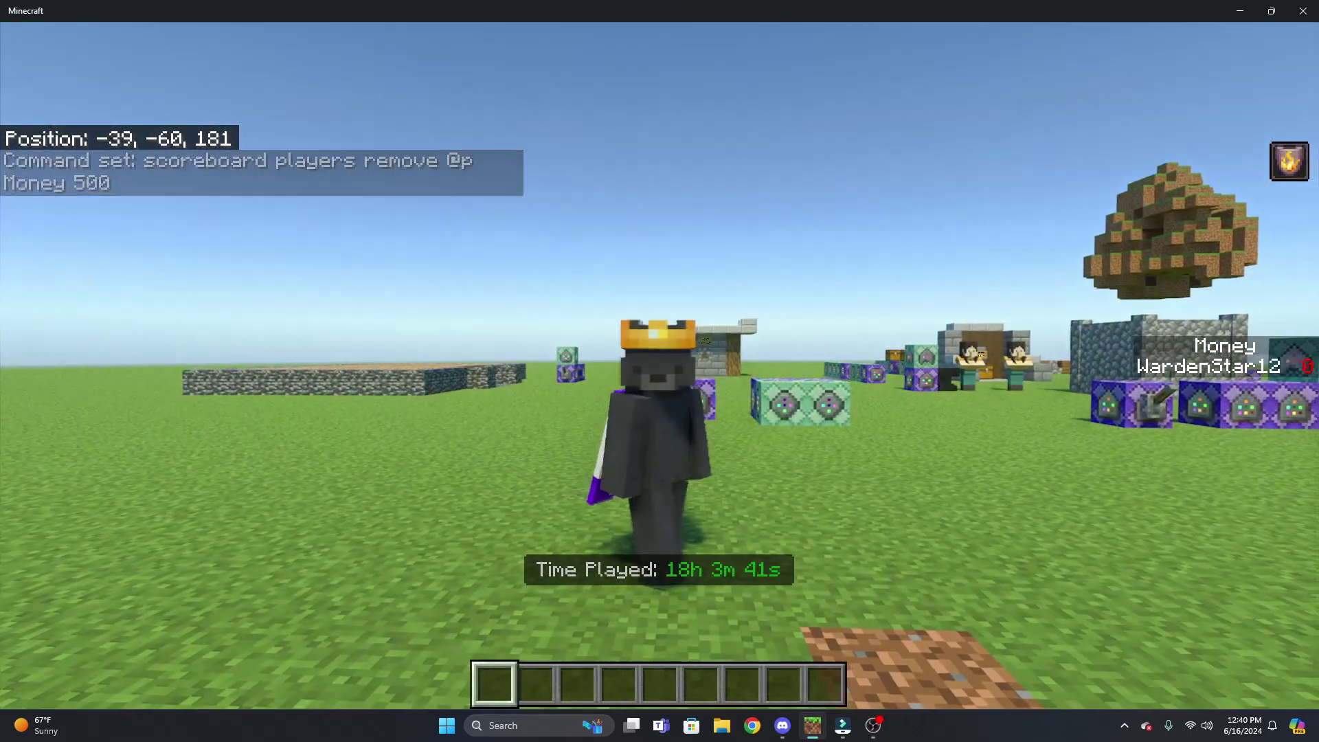